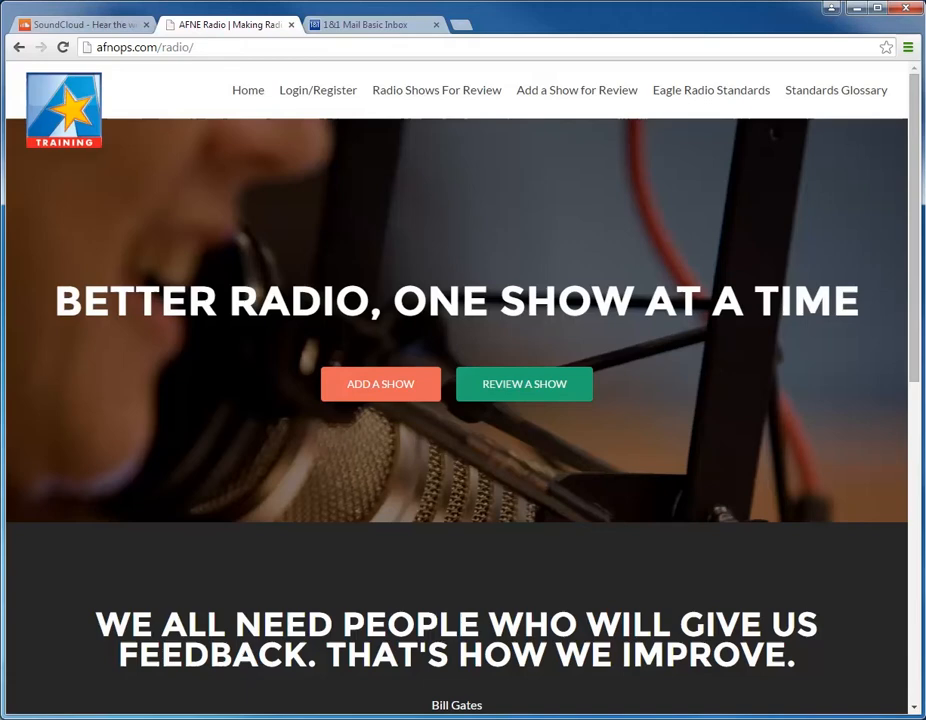
# Step: Switch to SoundCloud, open the new account sign-up form and fill in the account's email address
pyautogui.click(62, 24)
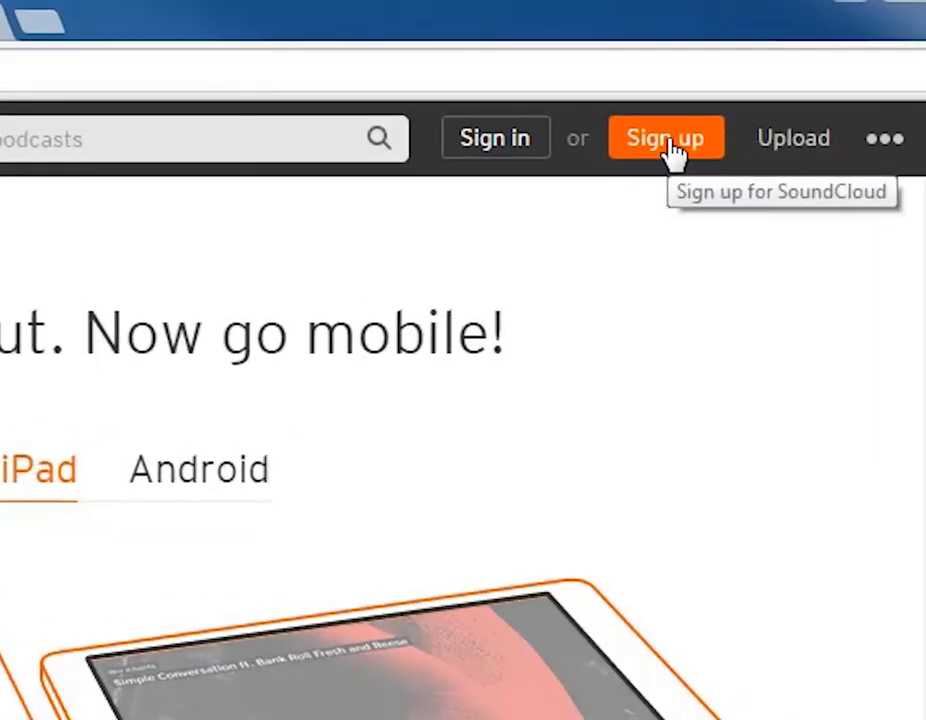
pyautogui.click(673, 145)
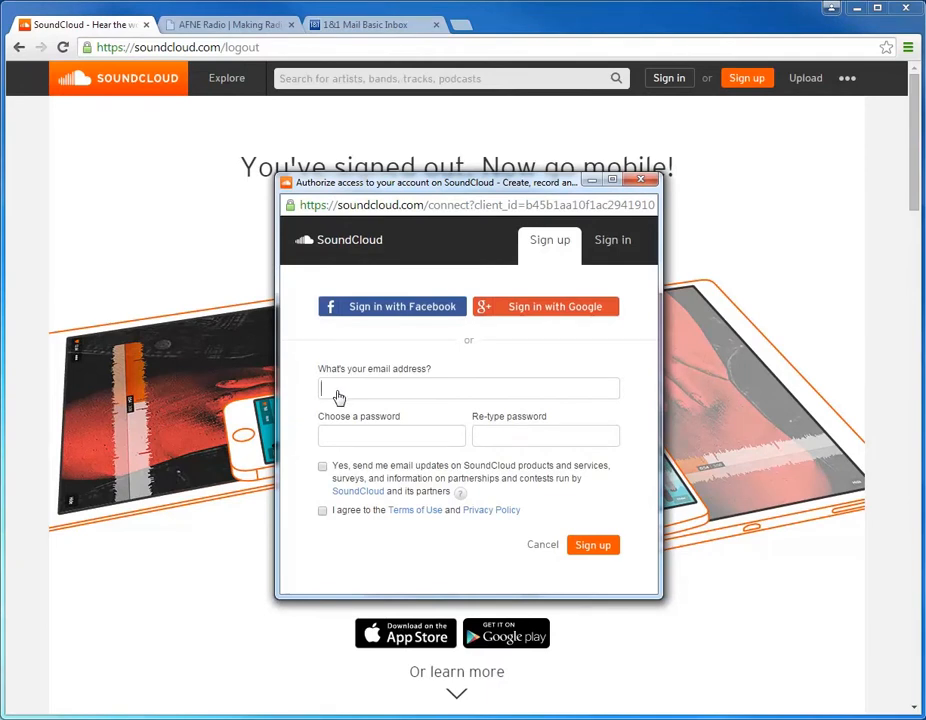
pyautogui.hotkey('ctrl', 'v')
# Step: Enter the account password in both password fields, agree to the Terms of Use and Privacy Policy, and submit the sign-up
pyautogui.click(346, 437)
pyautogui.write('•••••••')
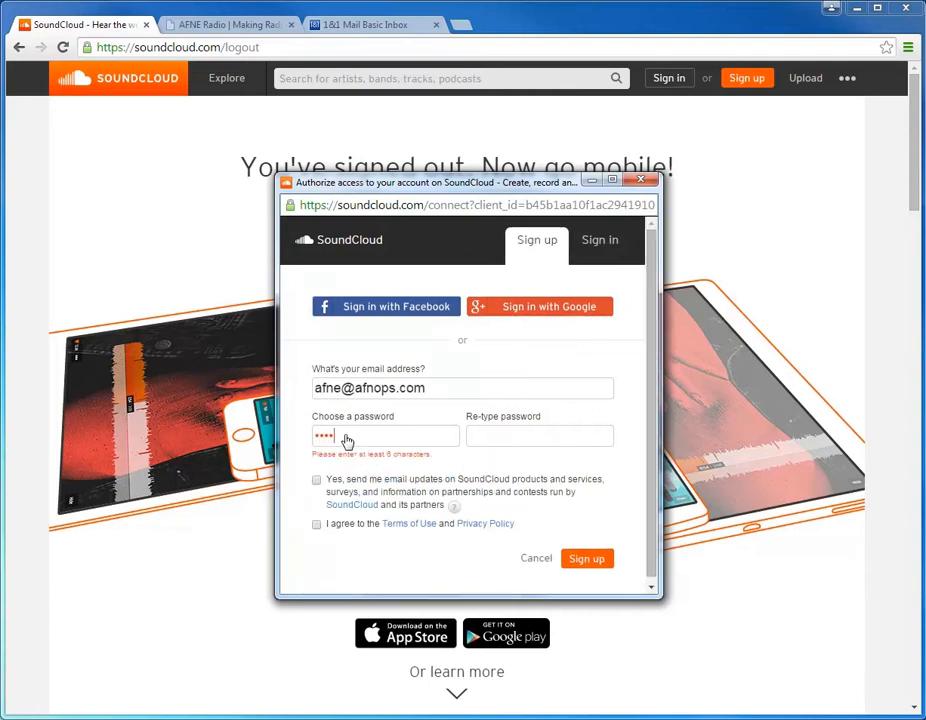
pyautogui.press('Tab')
pyautogui.write('••••')
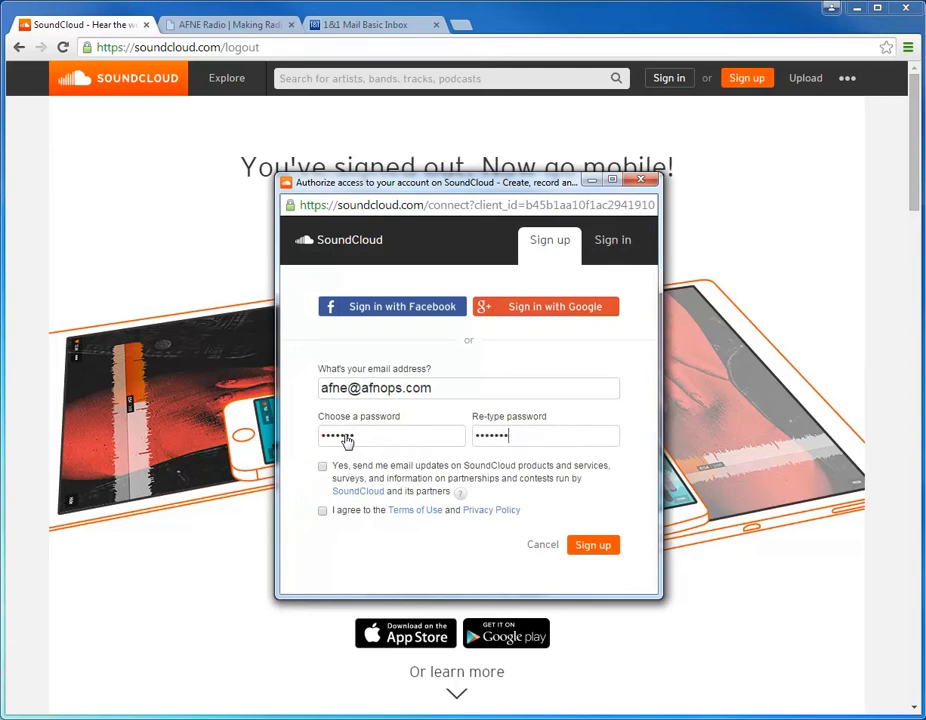
pyautogui.click(322, 511)
pyautogui.click(609, 550)
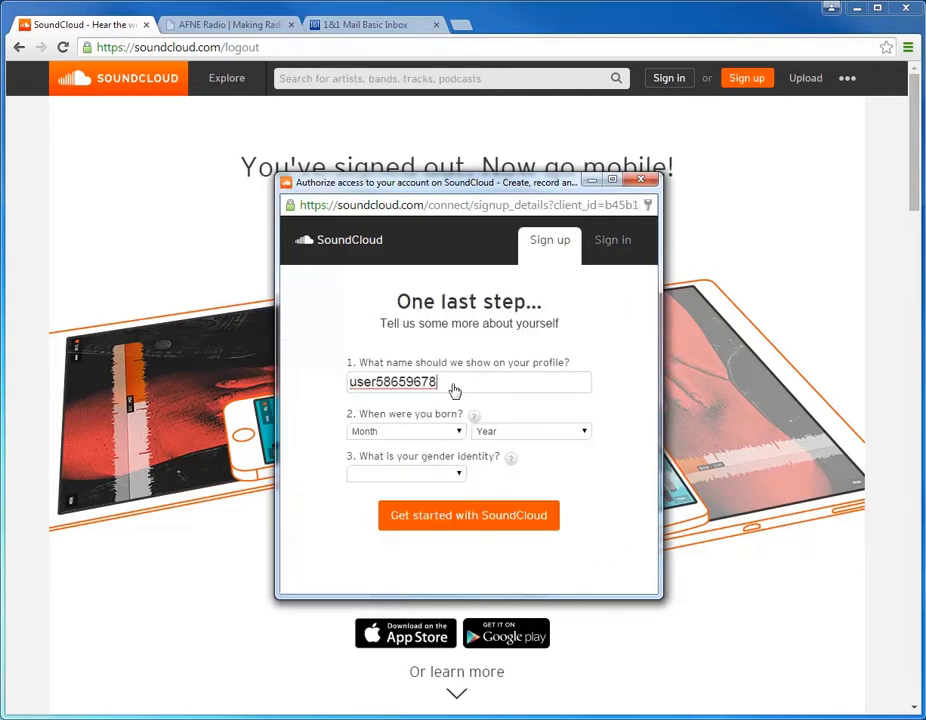
# Step: Replace the suggested profile name with AFNE_OPS
pyautogui.moveTo(440, 388); pyautogui.dragTo(317, 384)
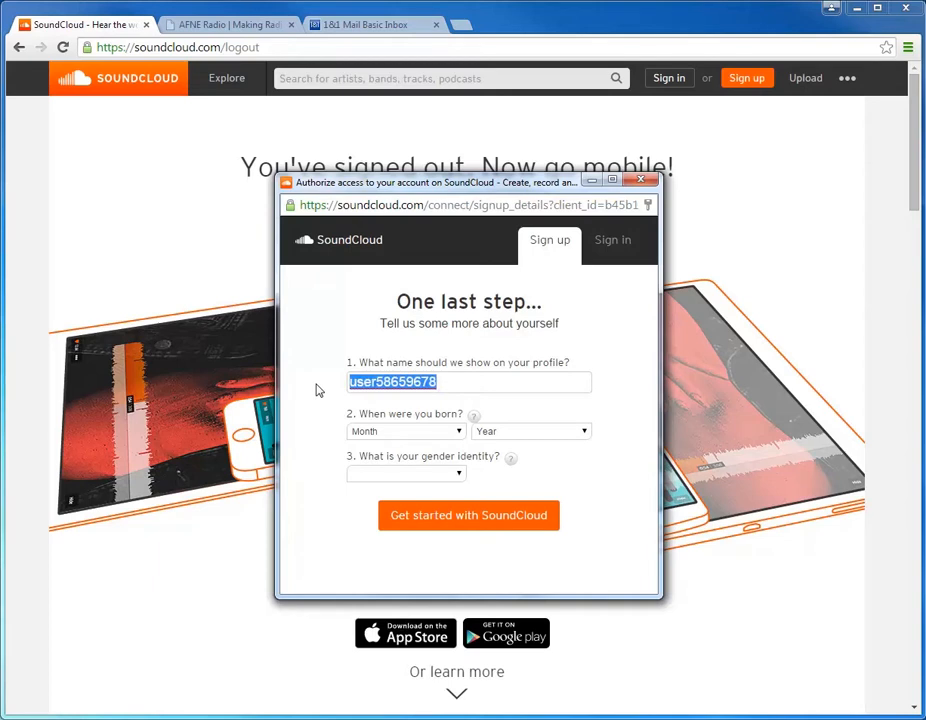
pyautogui.write('AFNE')
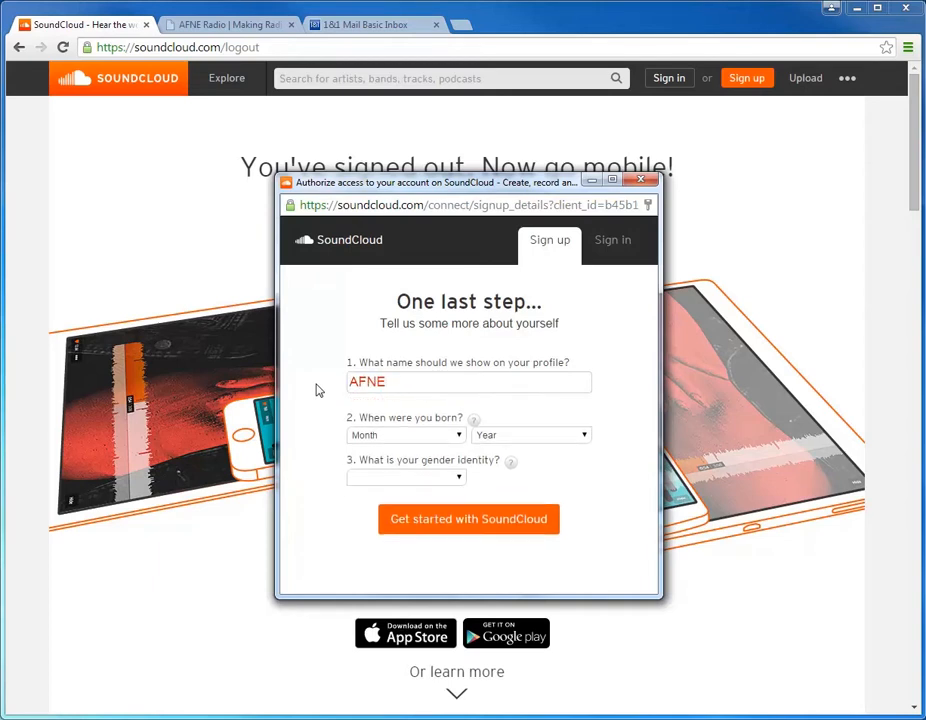
pyautogui.write('OPS')
pyautogui.press('Left')
pyautogui.press('Left')
pyautogui.press('Left')
pyautogui.write('_')
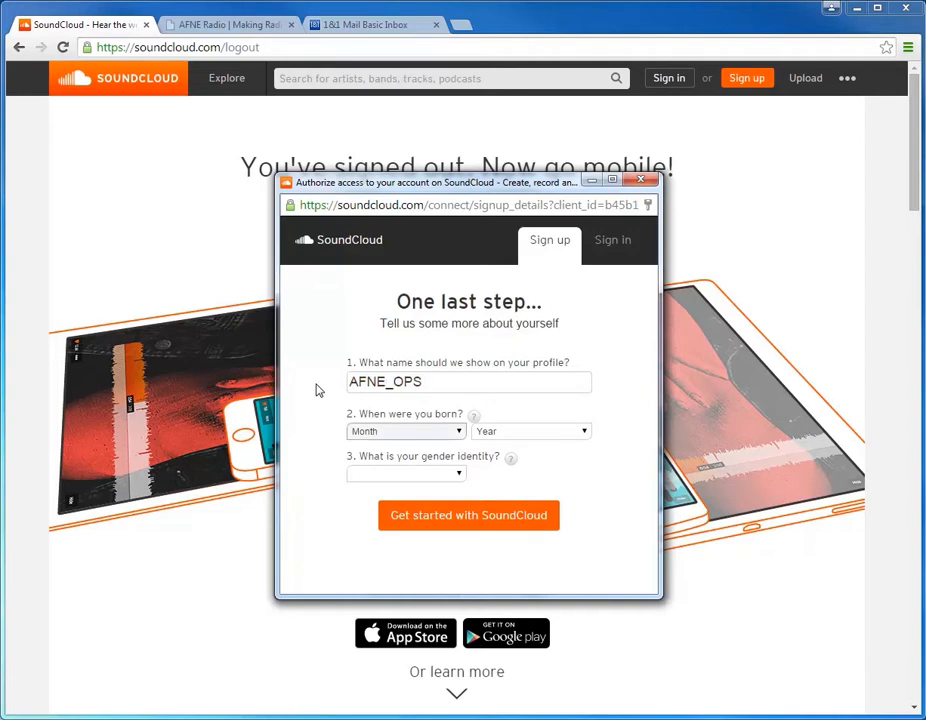
# Step: Fill in the birth month and year, set gender identity to Prefer not to say, and finish creating the SoundCloud account
pyautogui.click(440, 433)
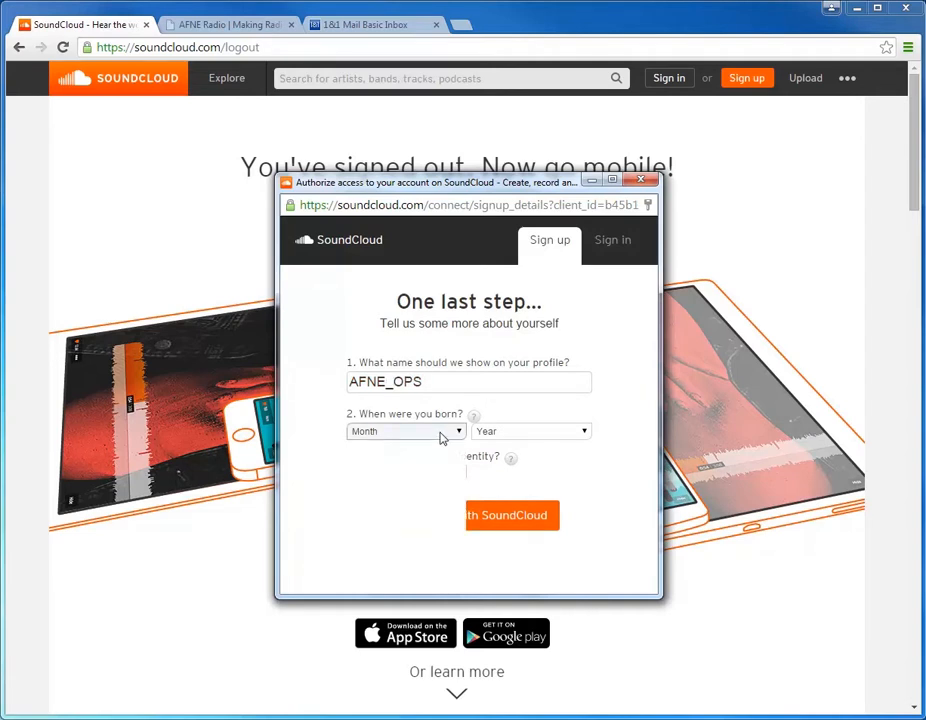
pyautogui.click(424, 468)
pyautogui.click(513, 433)
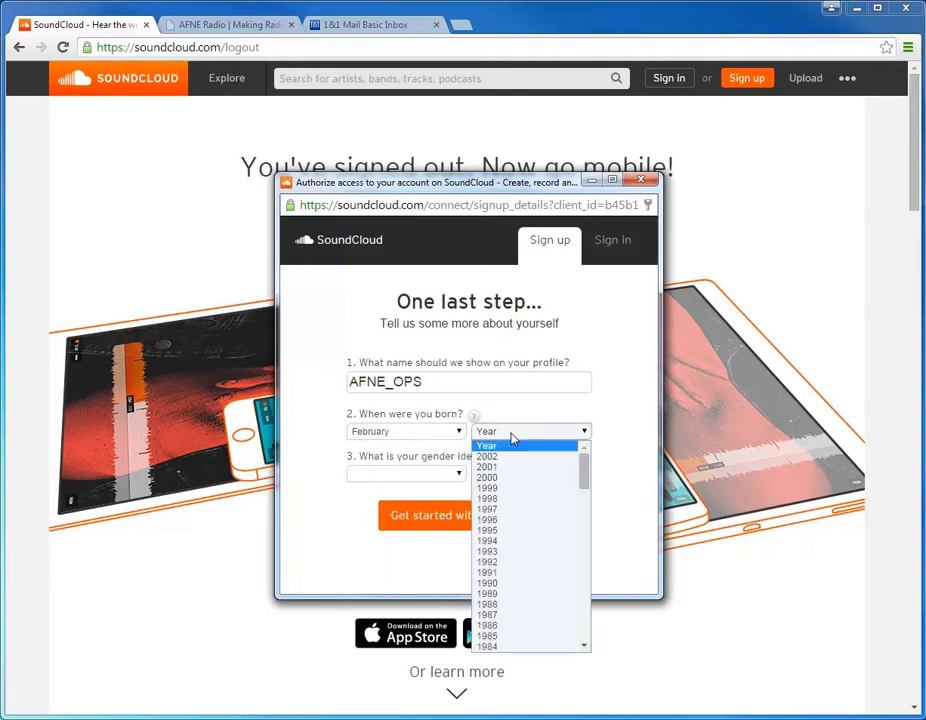
pyautogui.scroll(-15, 531, 565)
pyautogui.scroll(15, 517, 497)
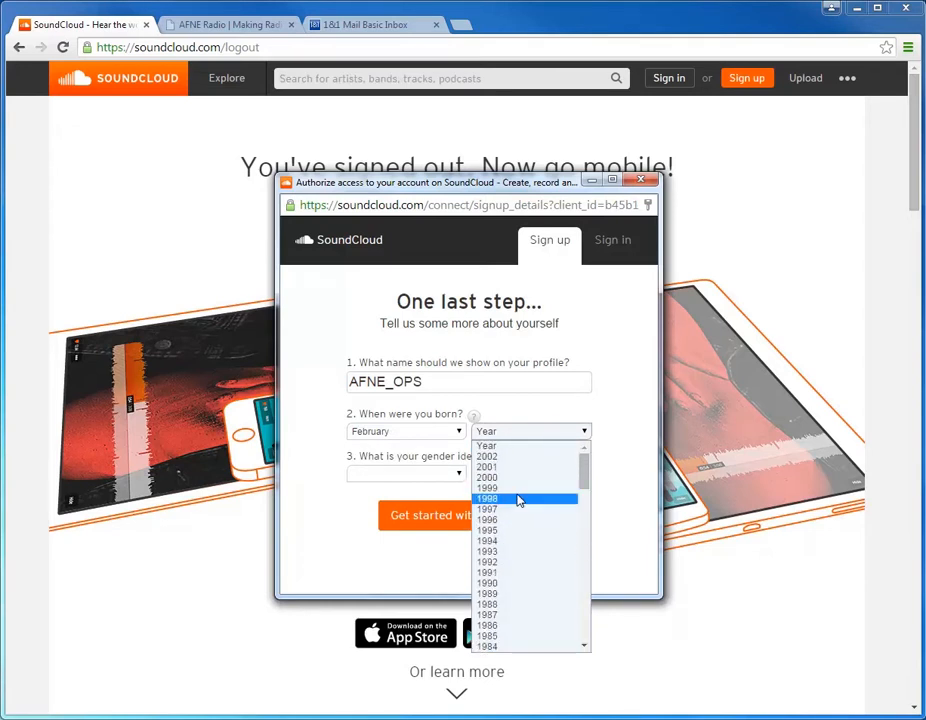
pyautogui.click(515, 583)
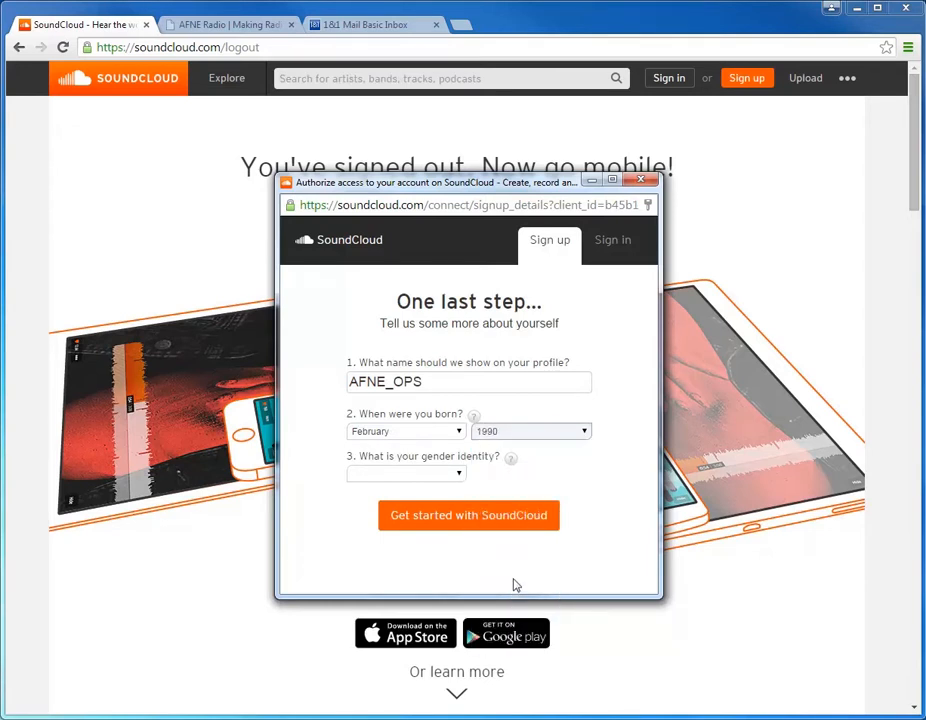
pyautogui.click(395, 475)
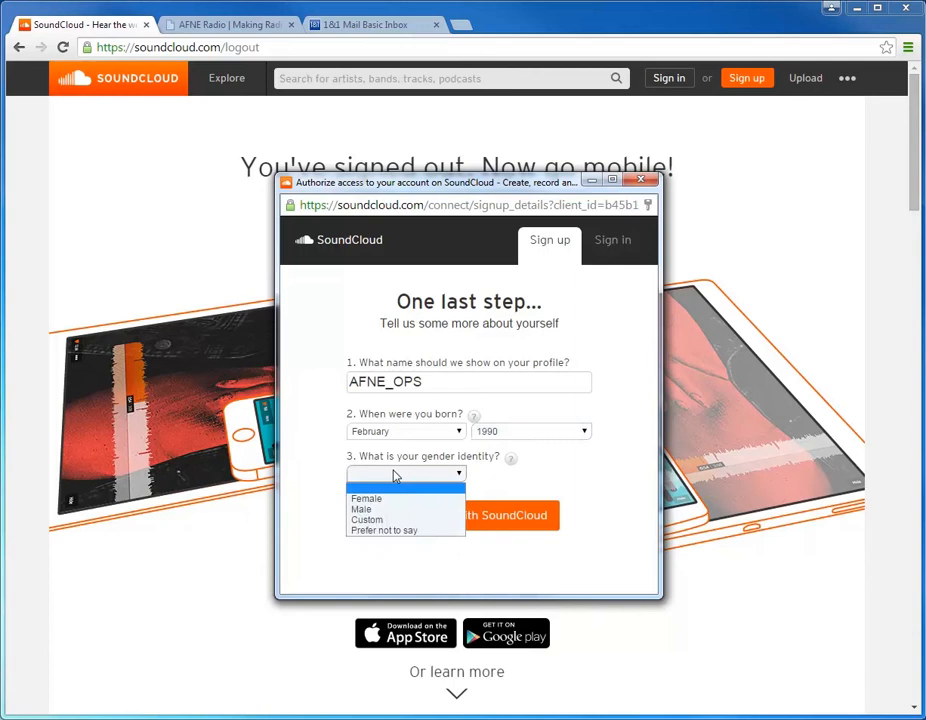
pyautogui.click(393, 530)
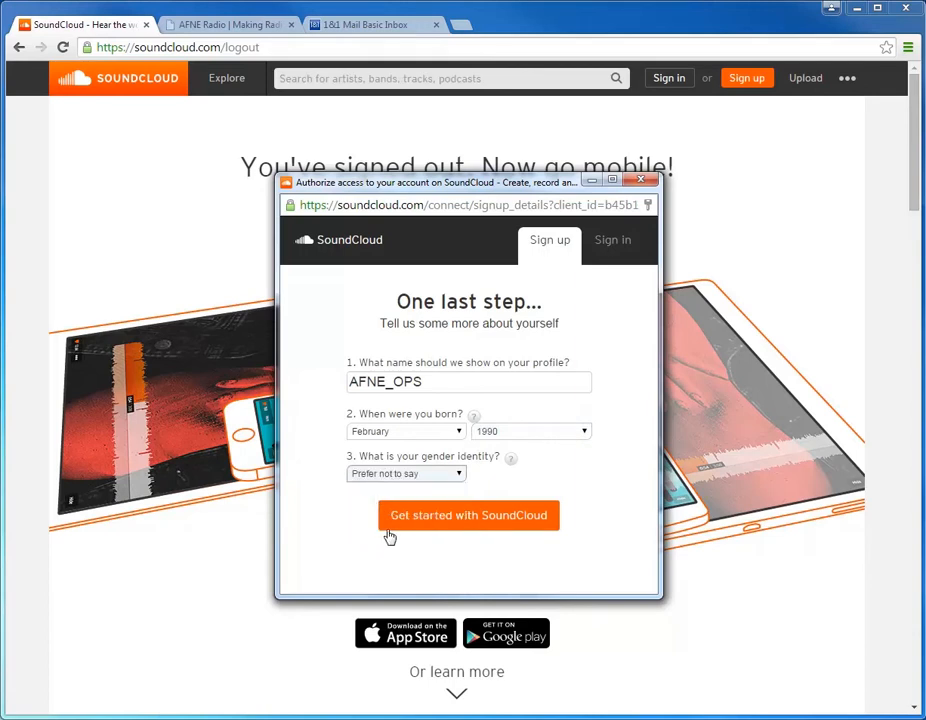
pyautogui.click(450, 519)
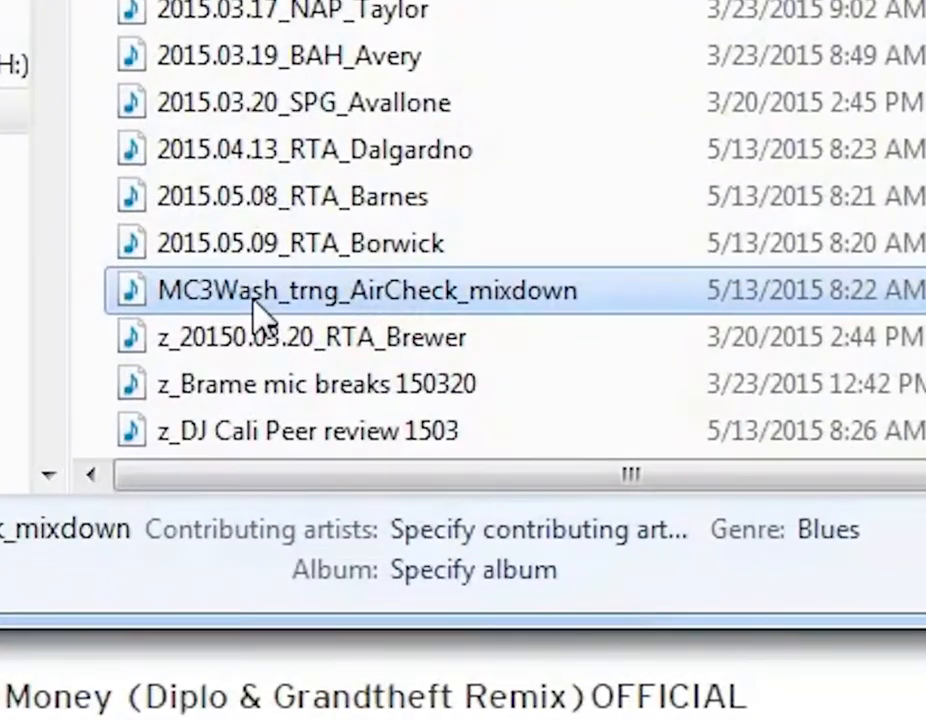
# Step: In the Peer Reviews folder in Windows Explorer, rename the AirCheck mixdown MP3 as 2015.05.11_NAP_ followed by the DJ's last name
pyautogui.click(256, 310)
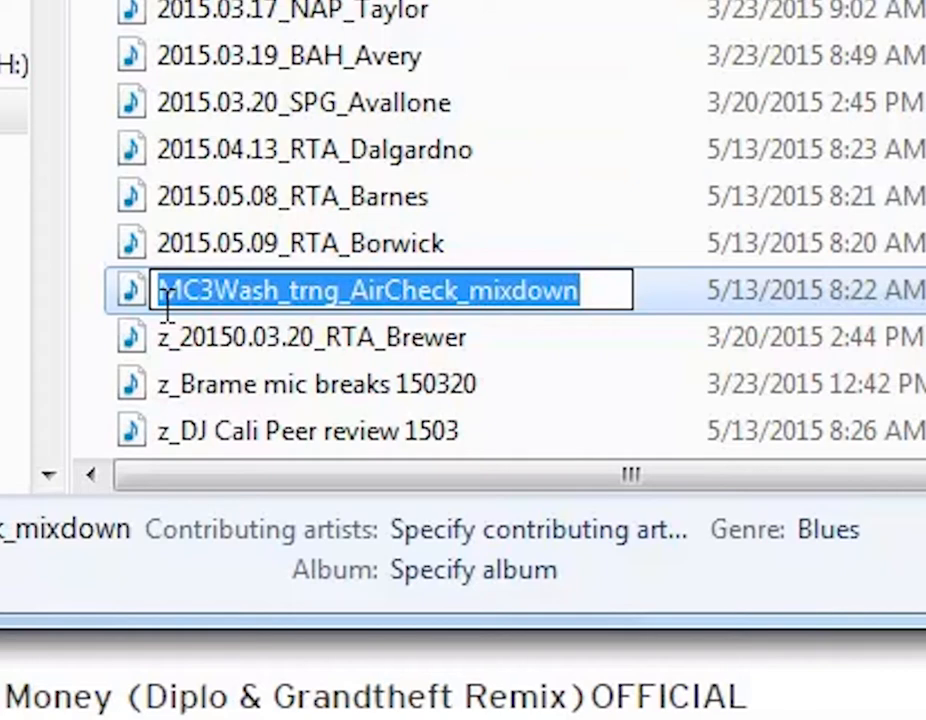
pyautogui.write('z')
pyautogui.write('015.')
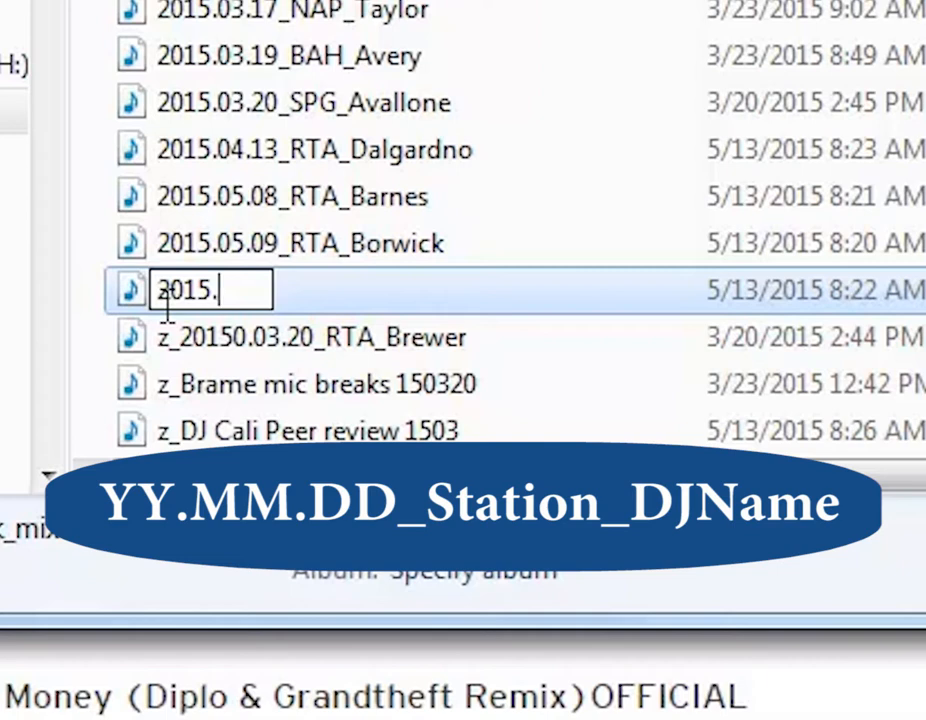
pyautogui.write('05.11')
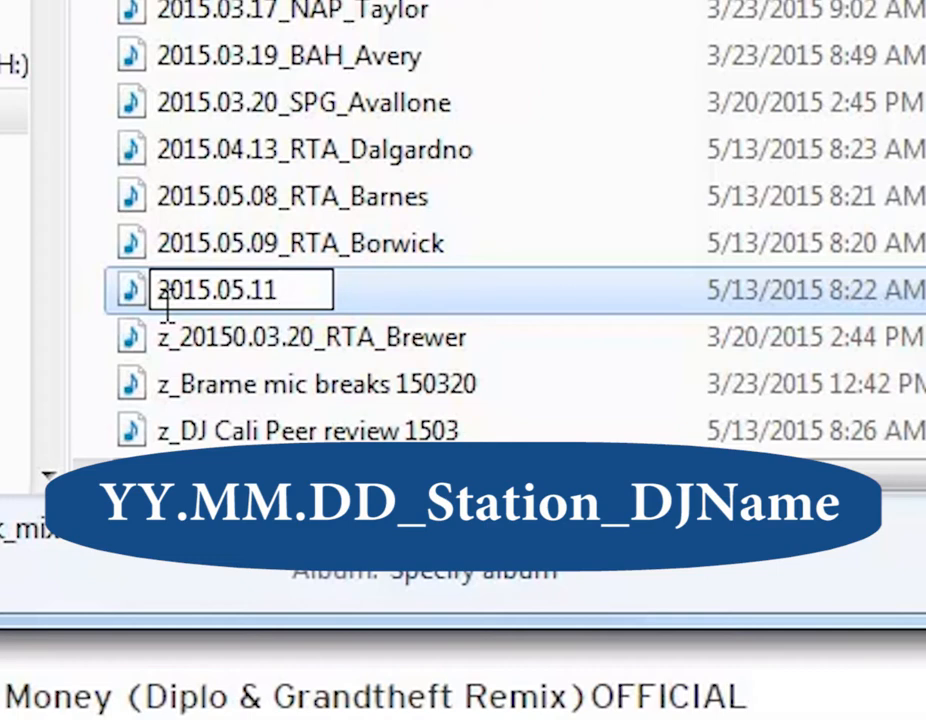
pyautogui.write('_')
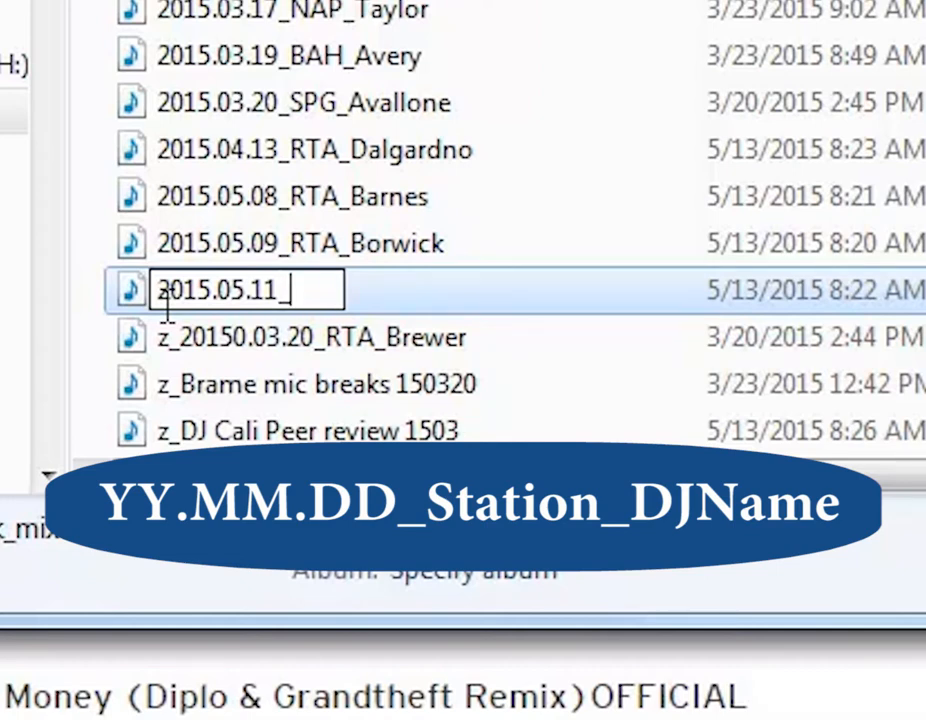
pyautogui.write('NAP')
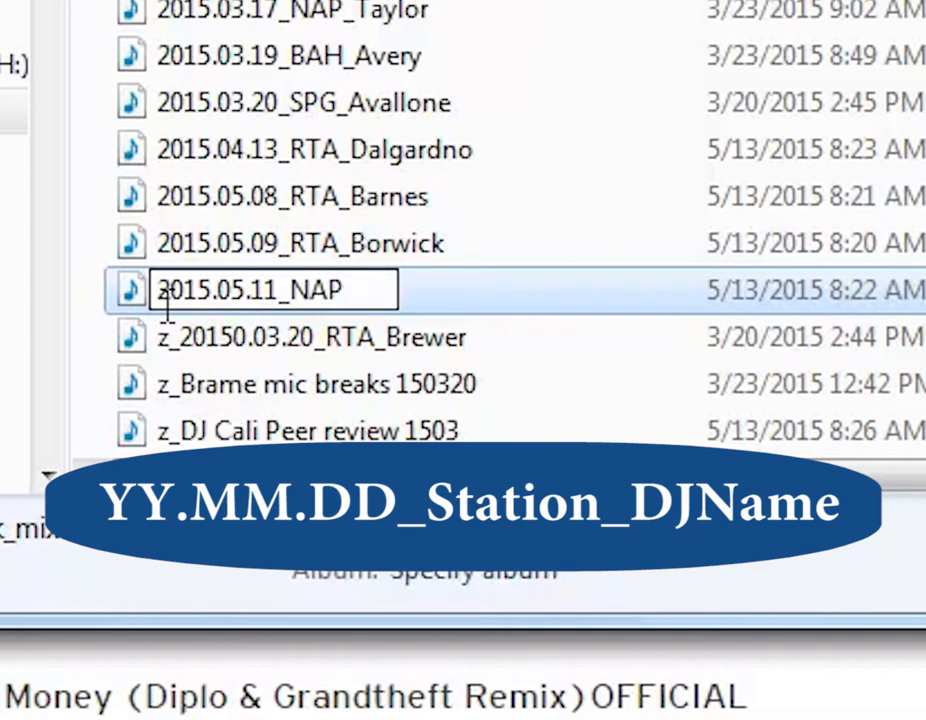
pyautogui.write('_')
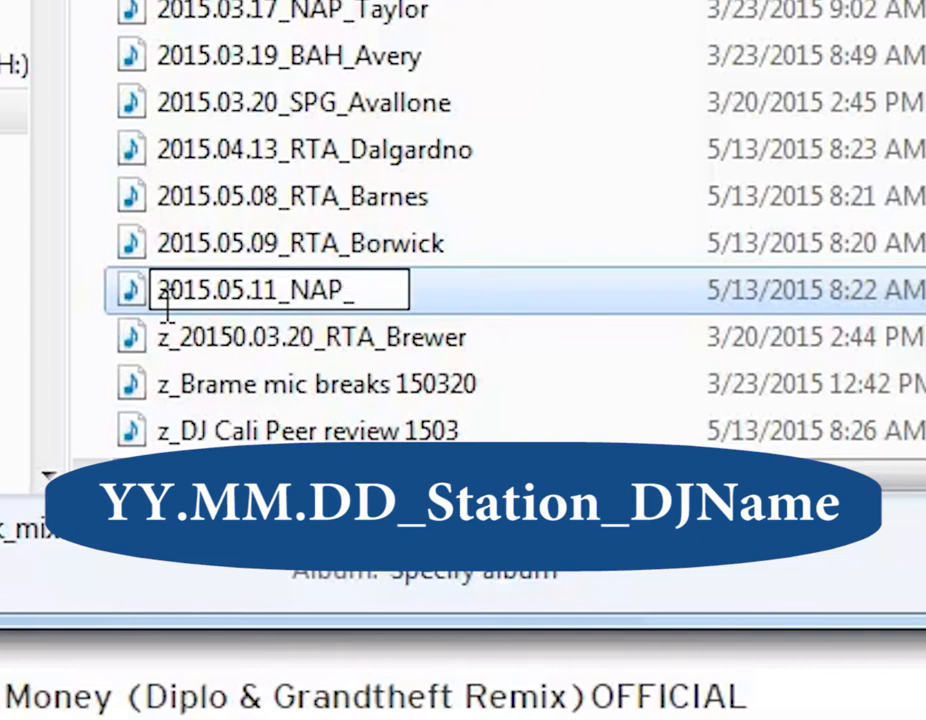
pyautogui.write('Washingto')
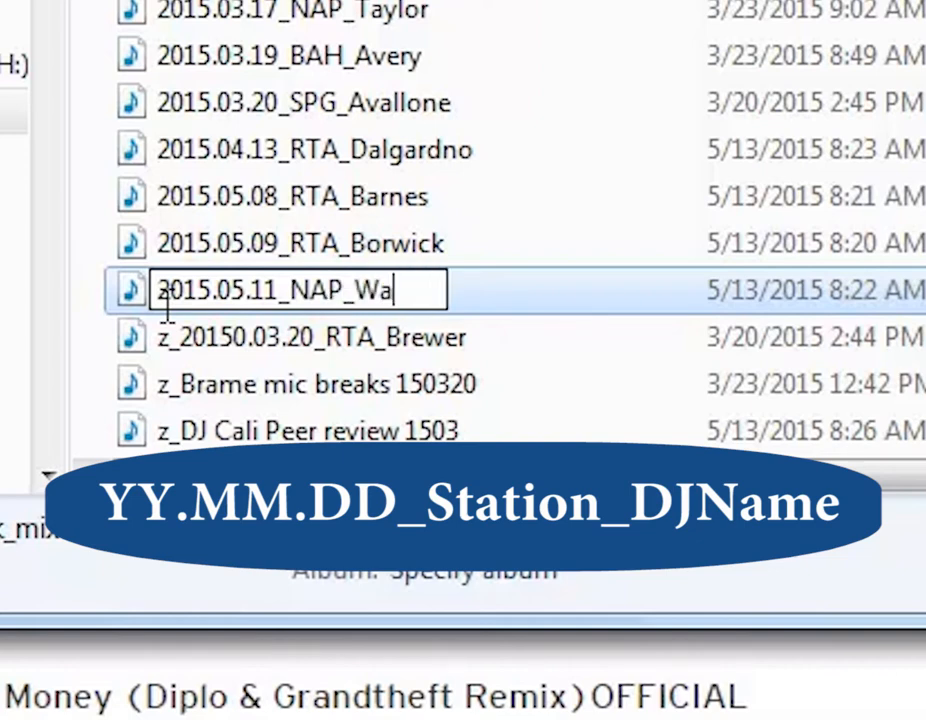
pyautogui.write('n')
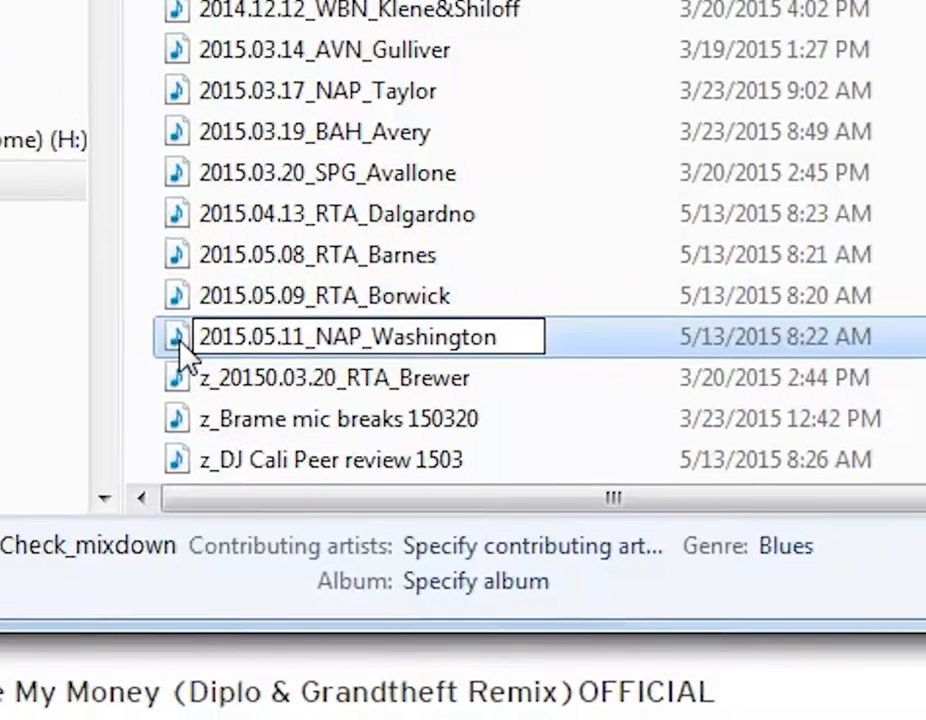
pyautogui.press('Return')
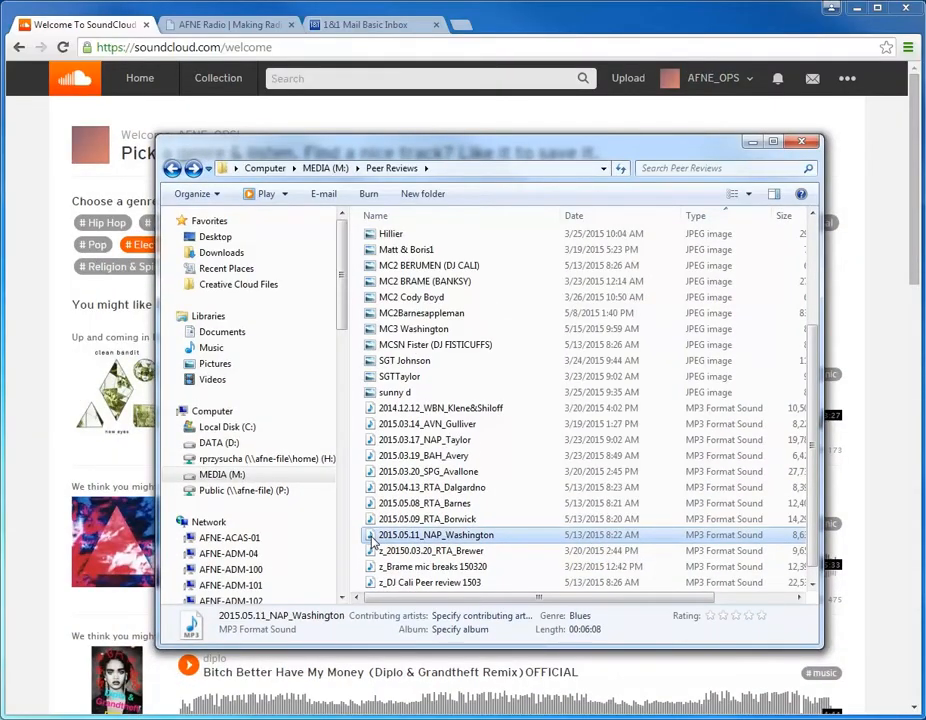
# Step: Return to SoundCloud's upload page, and confirm the account's email address from SoundCloud's welcome message in the 1&1 mail inbox
pyautogui.hotkey('alt', 'Tab')
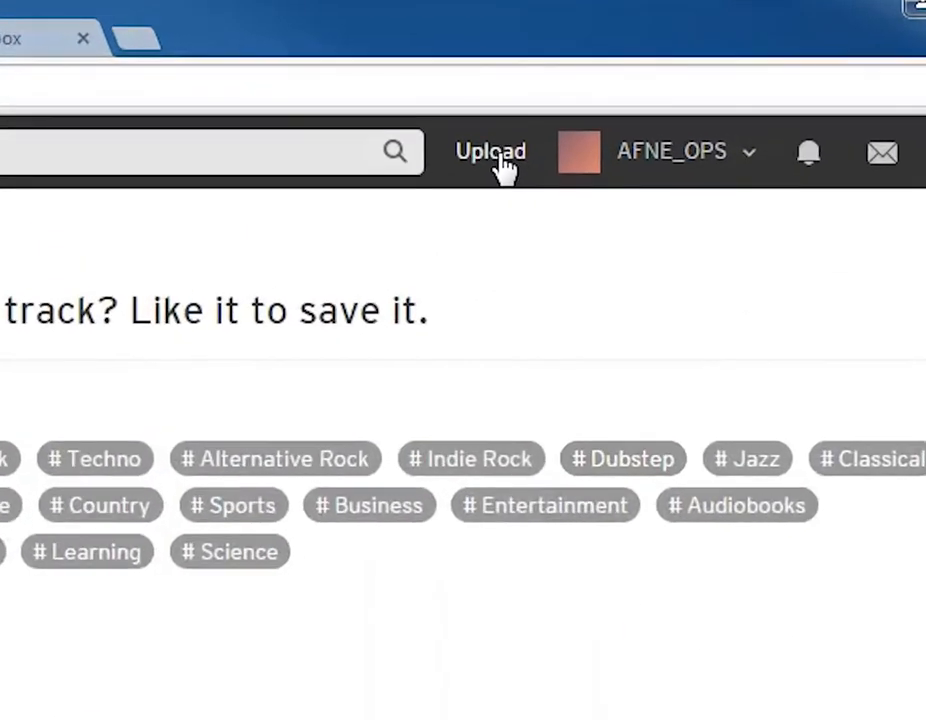
pyautogui.click(495, 152)
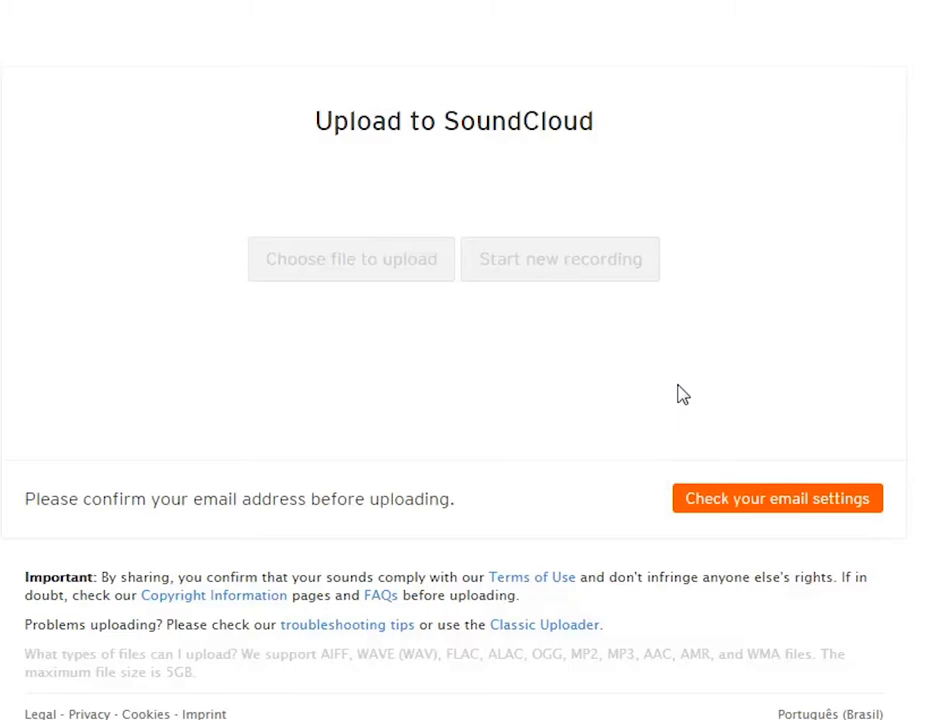
pyautogui.click(382, 29)
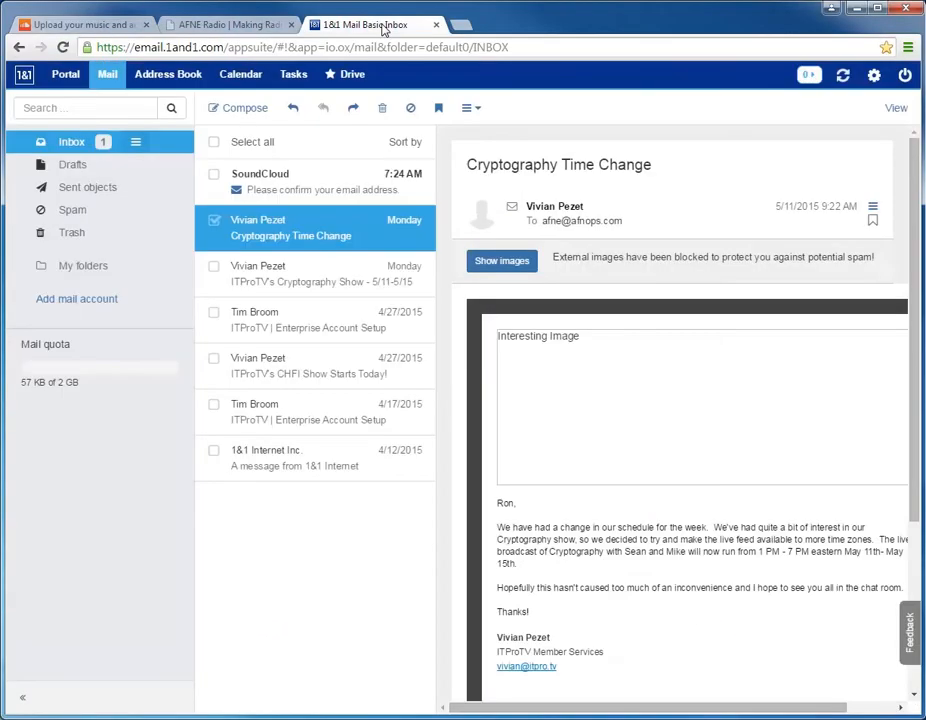
pyautogui.click(310, 189)
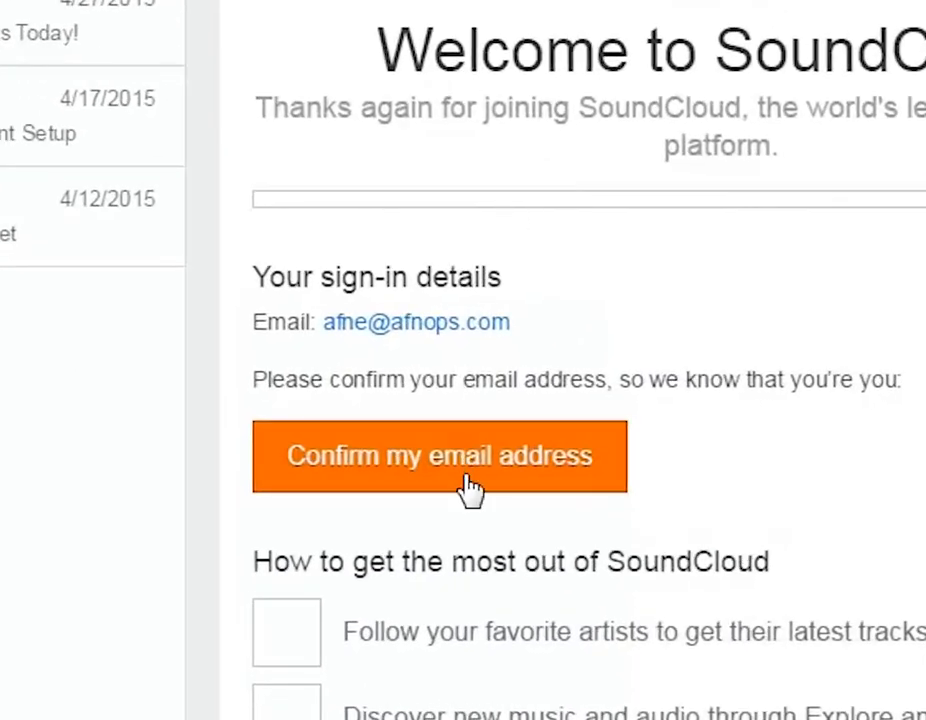
pyautogui.click(469, 488)
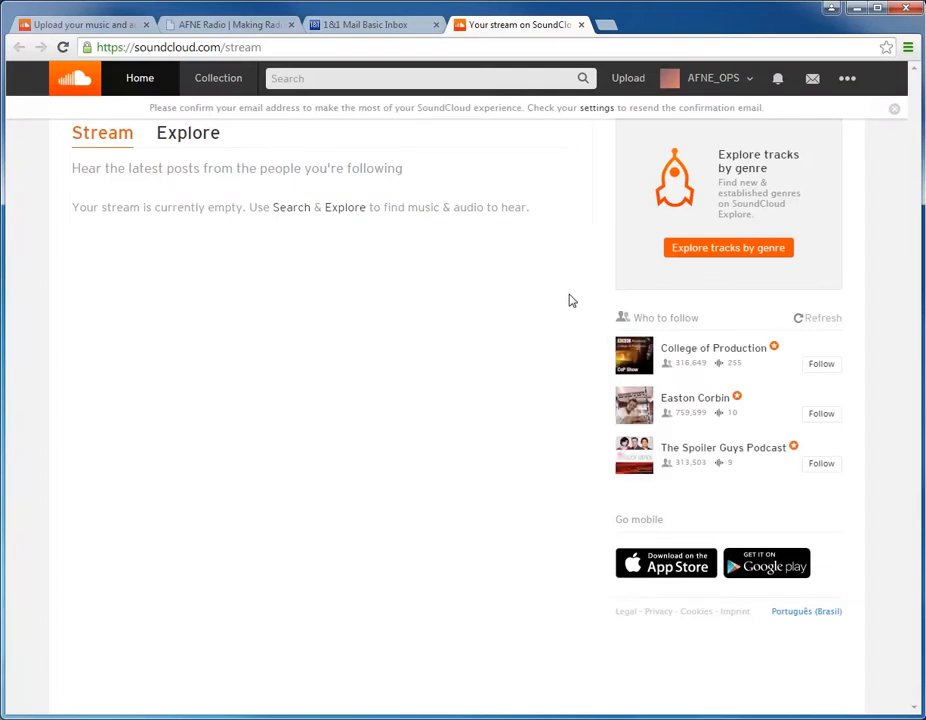
# Step: Upload the 2015.05.11 NAP air check MP3 with the DJ's last name from the Peer Reviews folder on MEDIA (M:) to SoundCloud
pyautogui.click(633, 80)
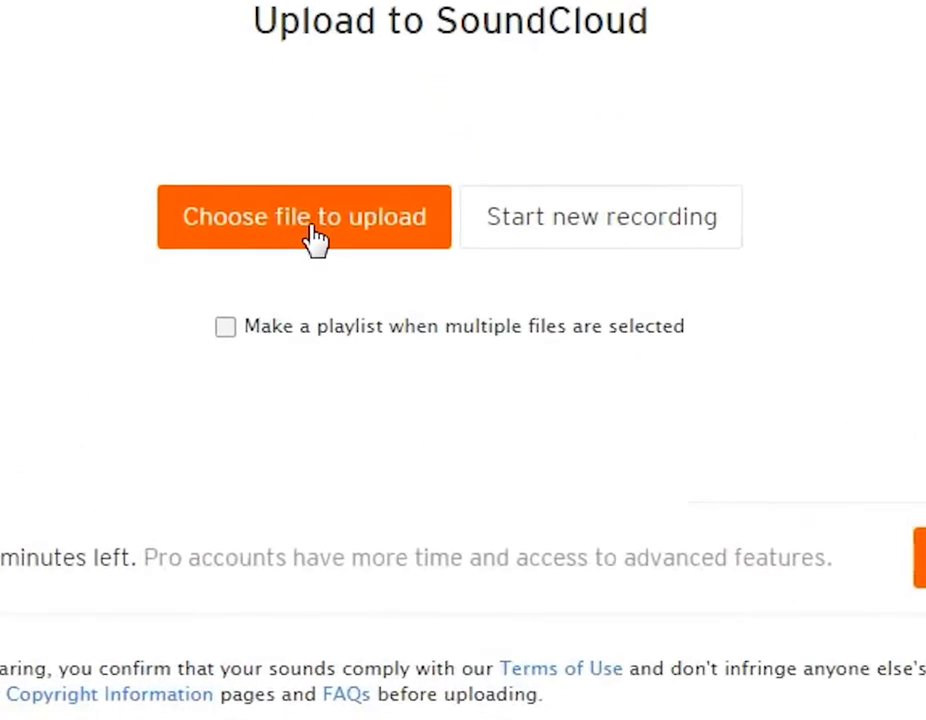
pyautogui.click(312, 236)
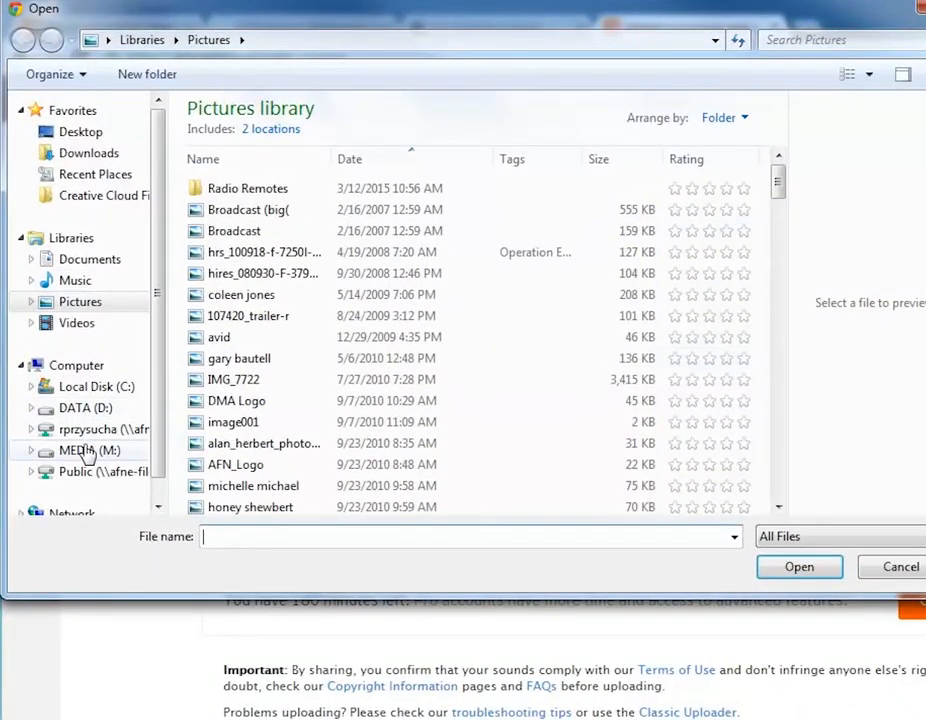
pyautogui.click(66, 448)
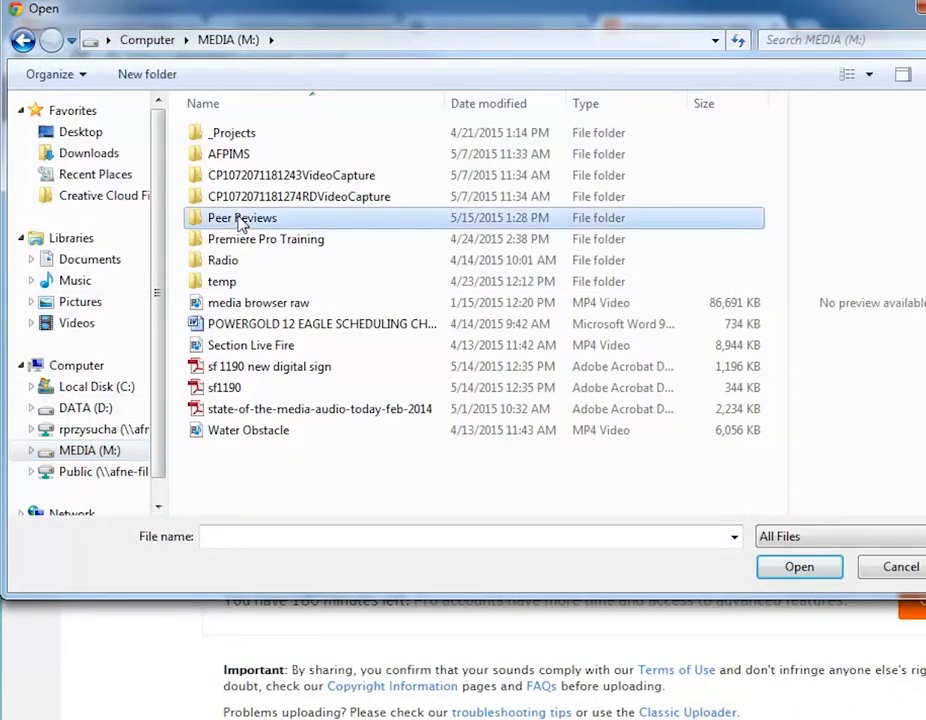
pyautogui.doubleClick(240, 219)
pyautogui.scroll(-5, 477, 352)
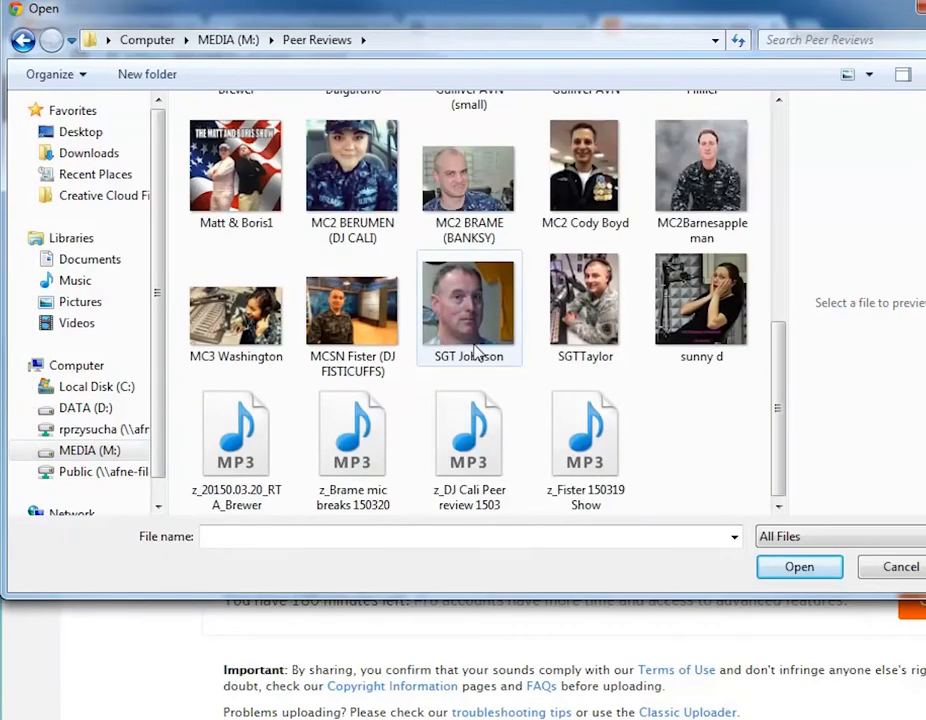
pyautogui.scroll(5, 476, 352)
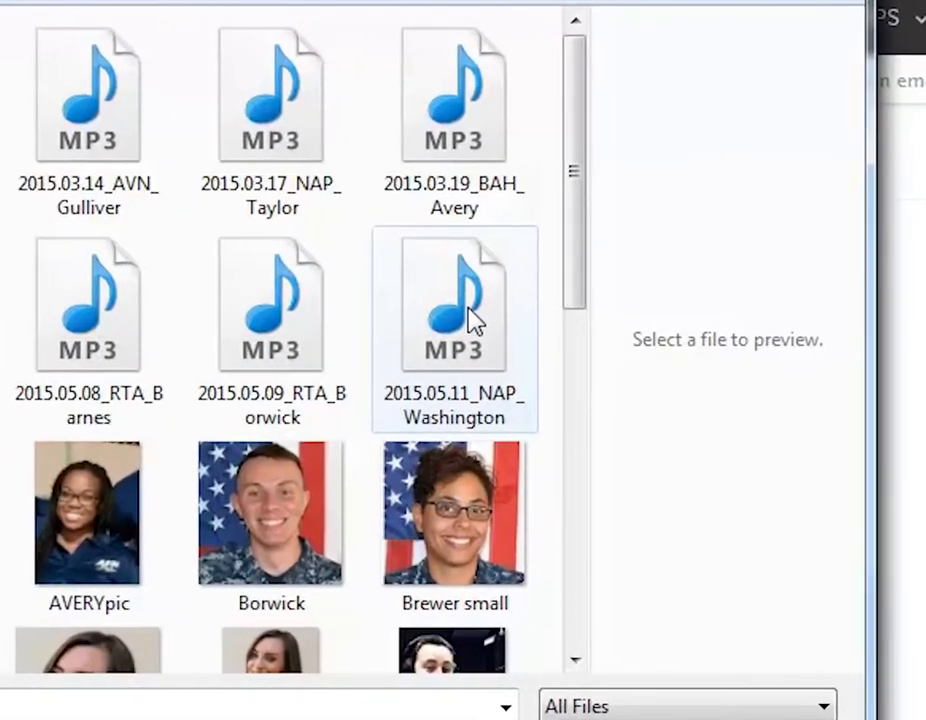
pyautogui.click(468, 309)
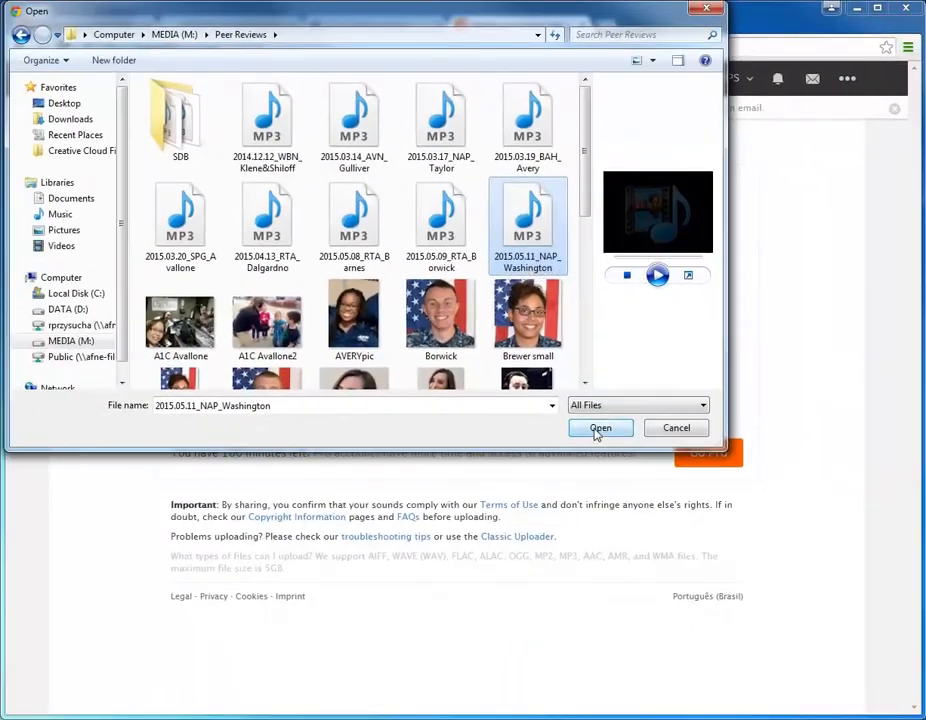
pyautogui.click(601, 430)
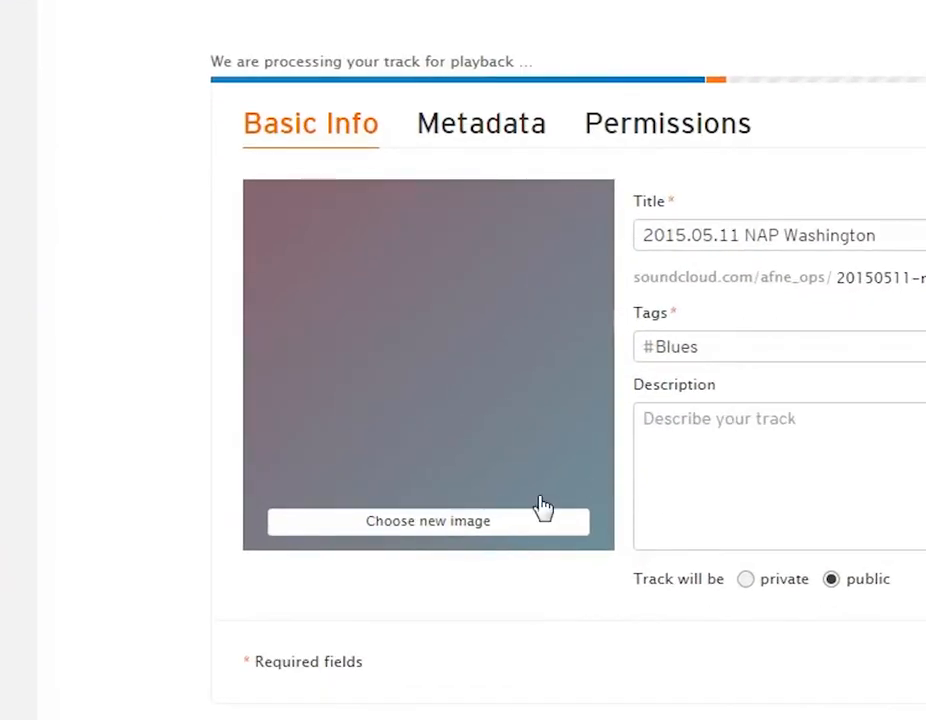
# Step: Set the track's image to the DJ's MC3 photo from the Peer Reviews folder on MEDIA (M:)
pyautogui.click(475, 522)
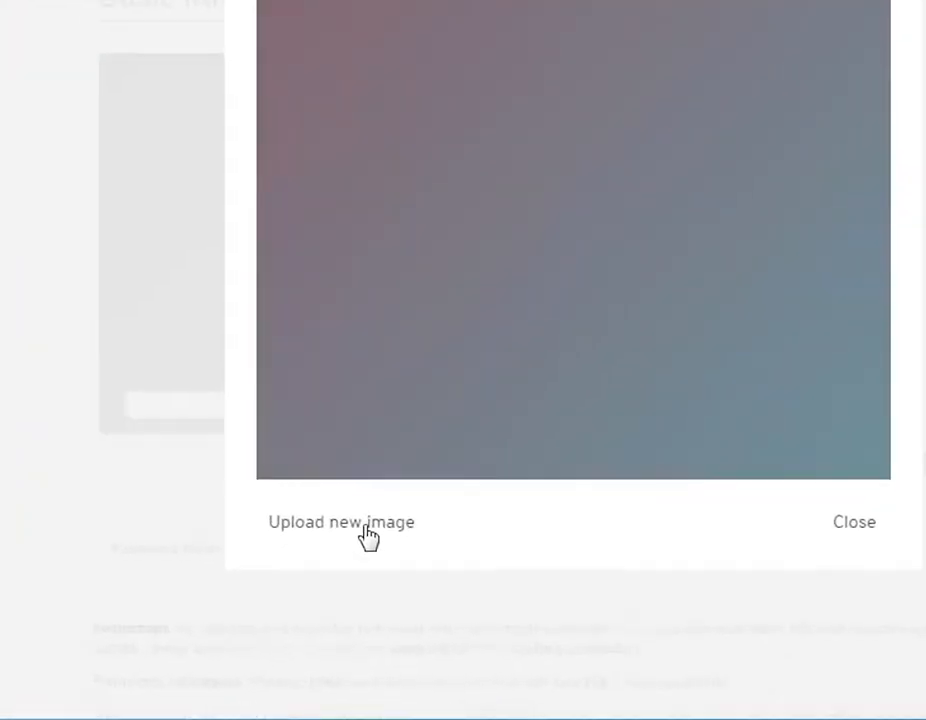
pyautogui.click(368, 537)
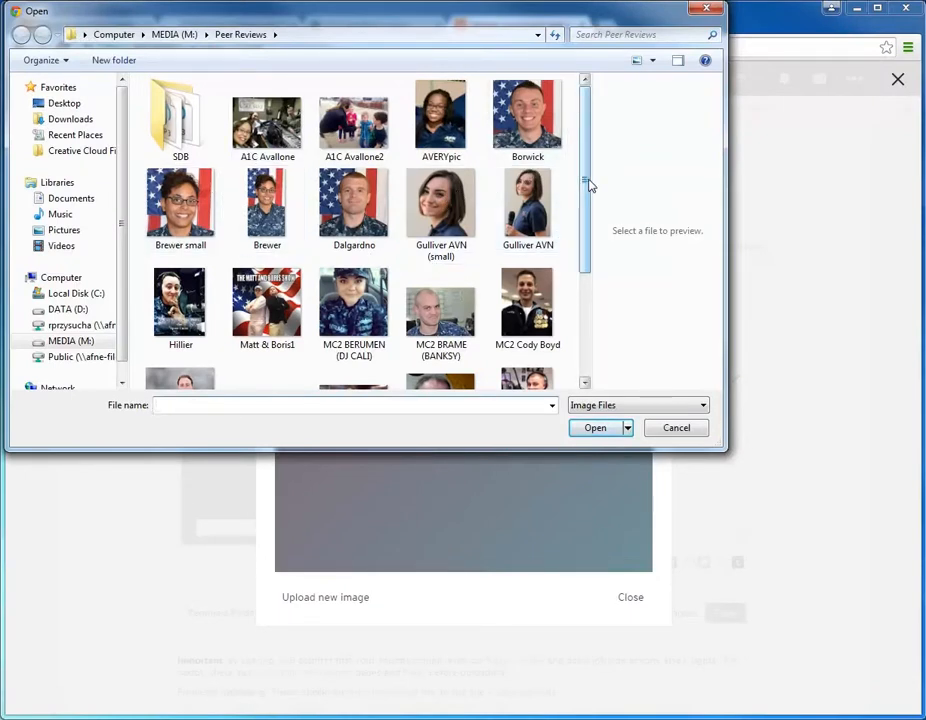
pyautogui.moveTo(585, 184); pyautogui.dragTo(585, 278)
pyautogui.click(267, 268)
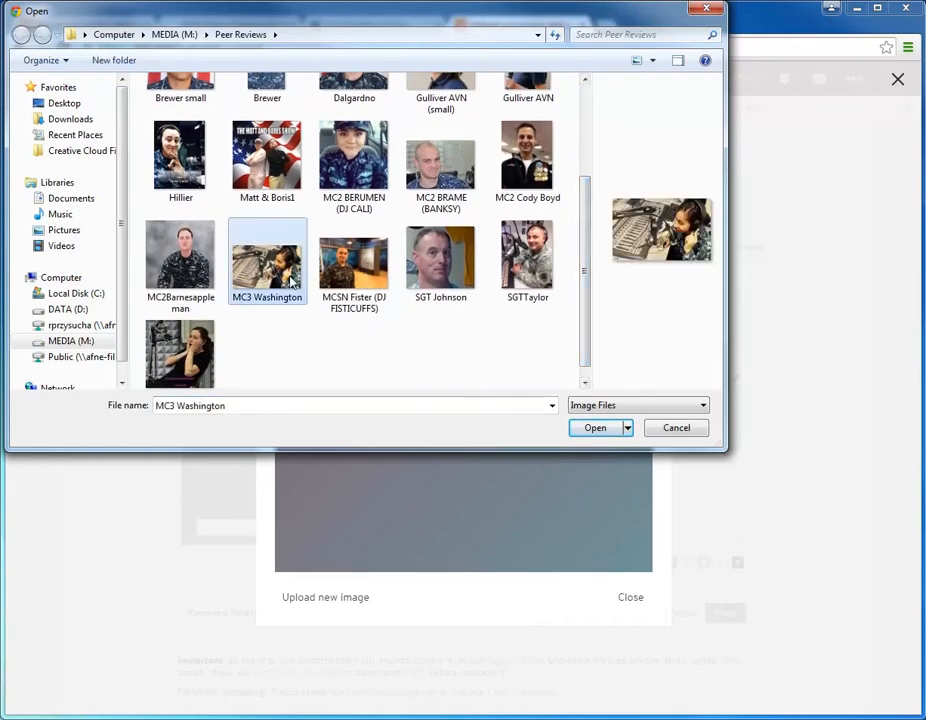
pyautogui.click(595, 428)
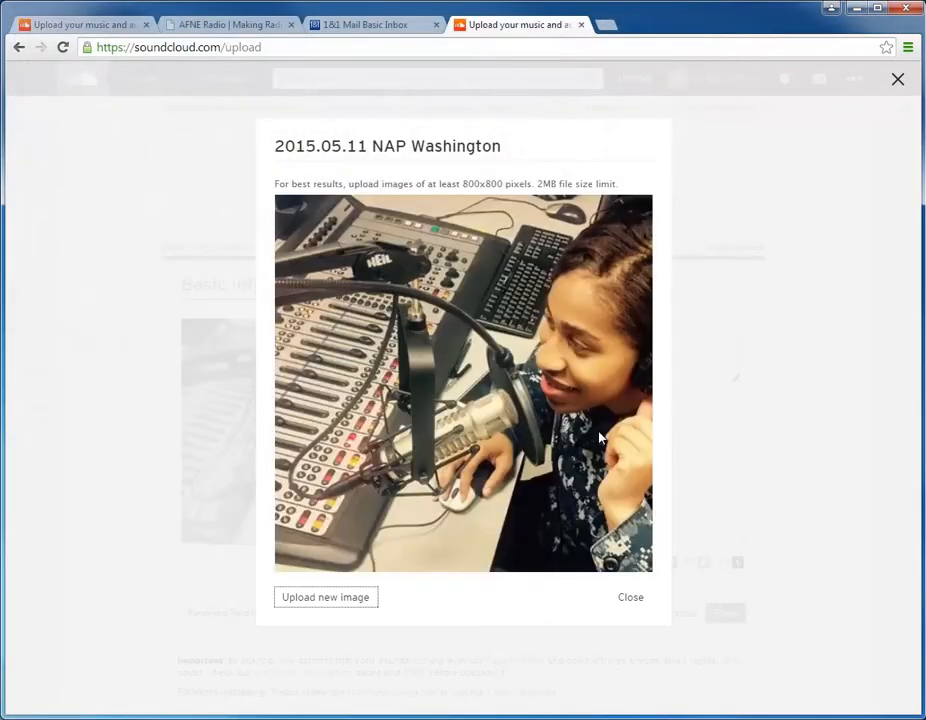
pyautogui.click(636, 600)
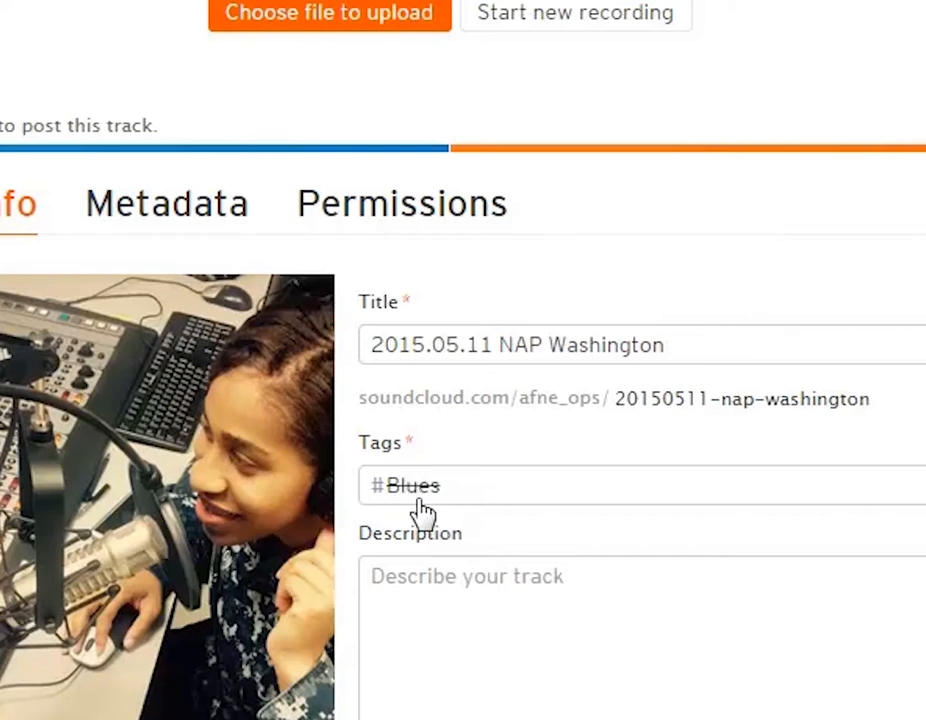
# Step: Replace the track's Blues tag with the tags #afn, #NAP and #midday
pyautogui.click(420, 497)
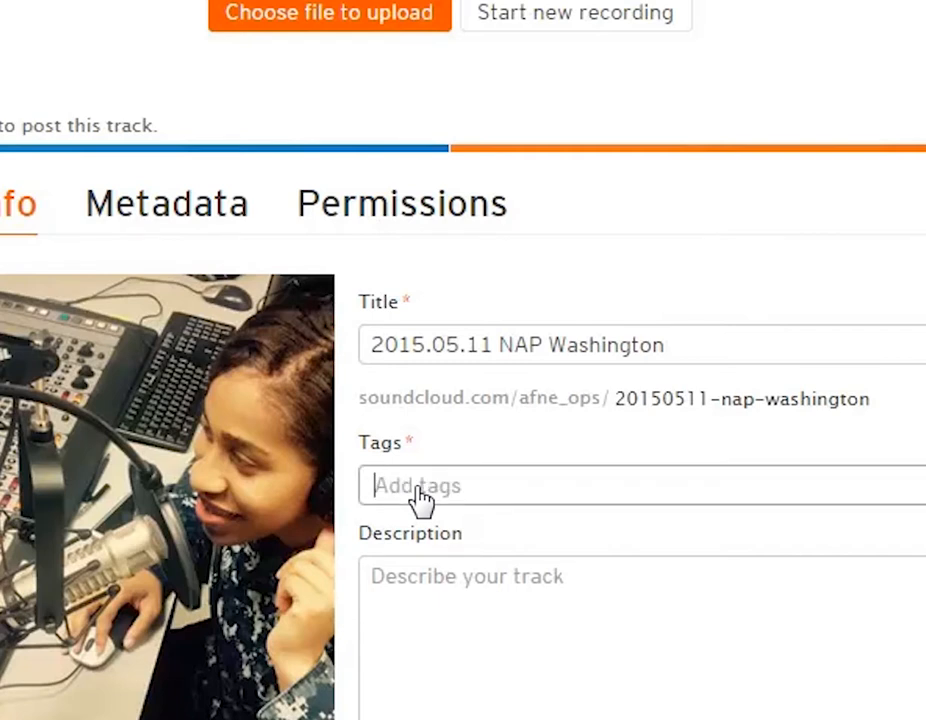
pyautogui.write('#afn')
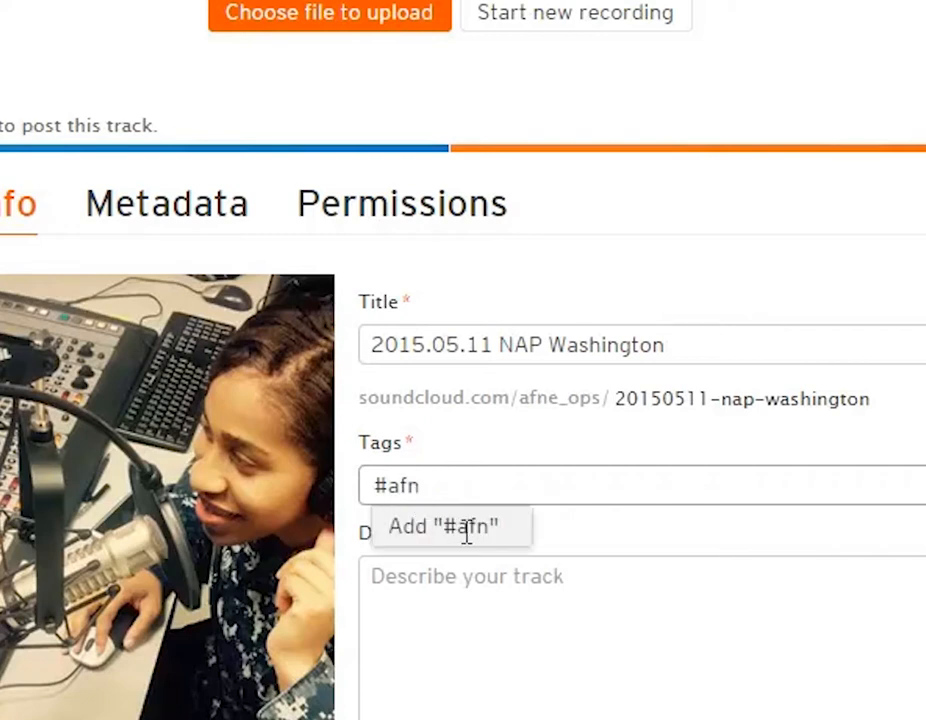
pyautogui.click(418, 526)
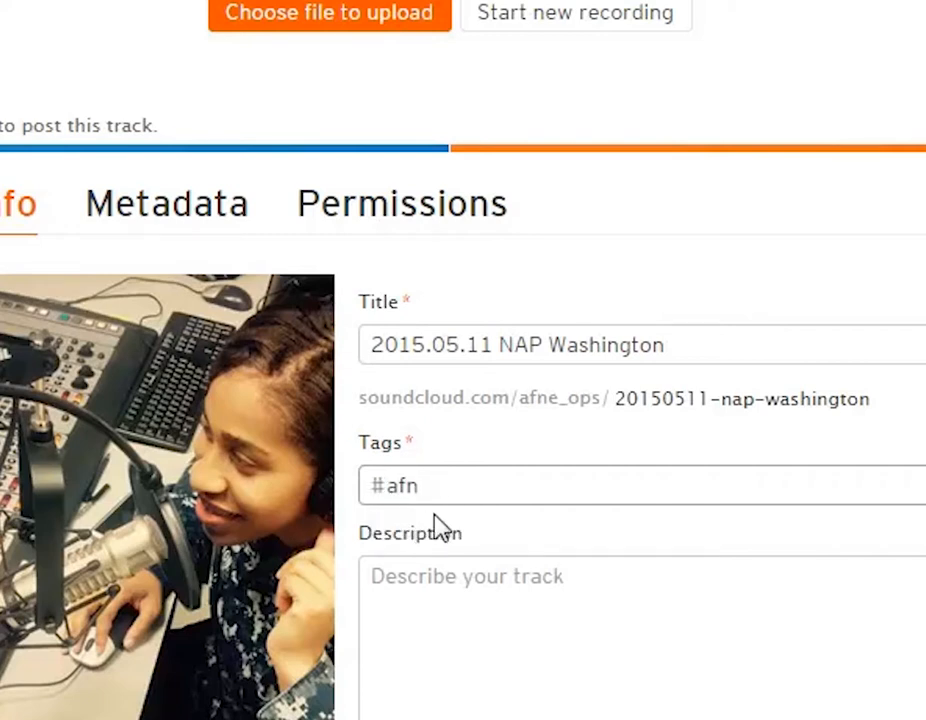
pyautogui.write('#')
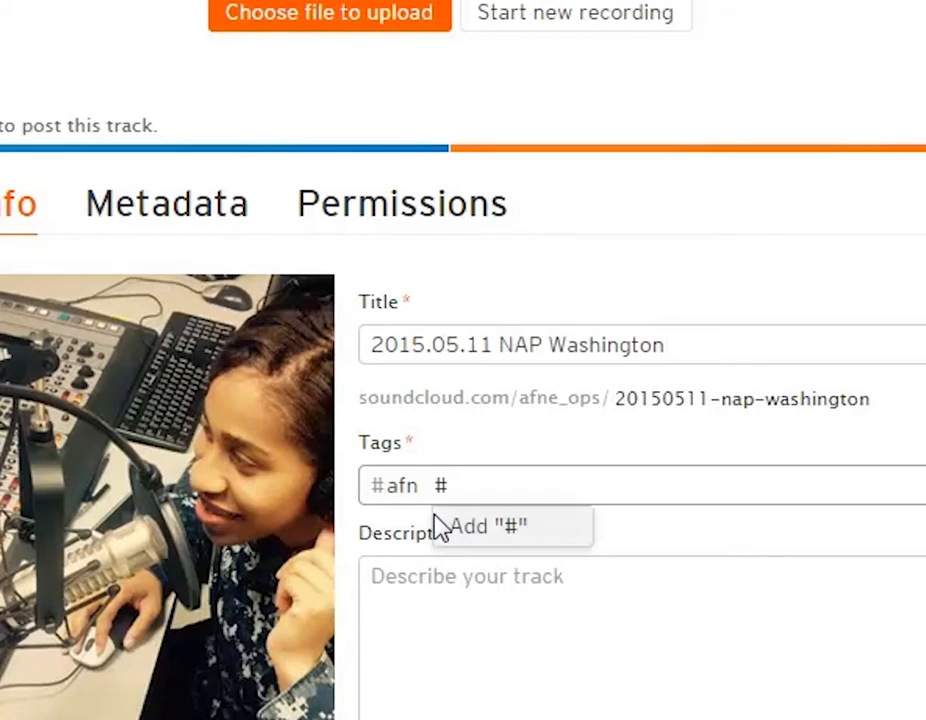
pyautogui.write('NAP')
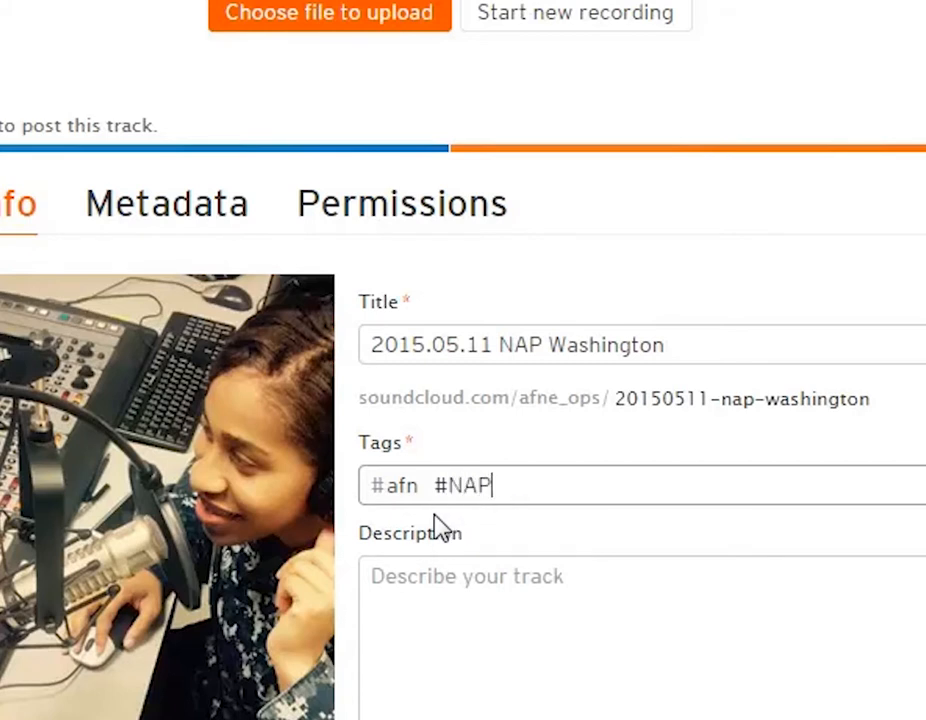
pyautogui.click(510, 533)
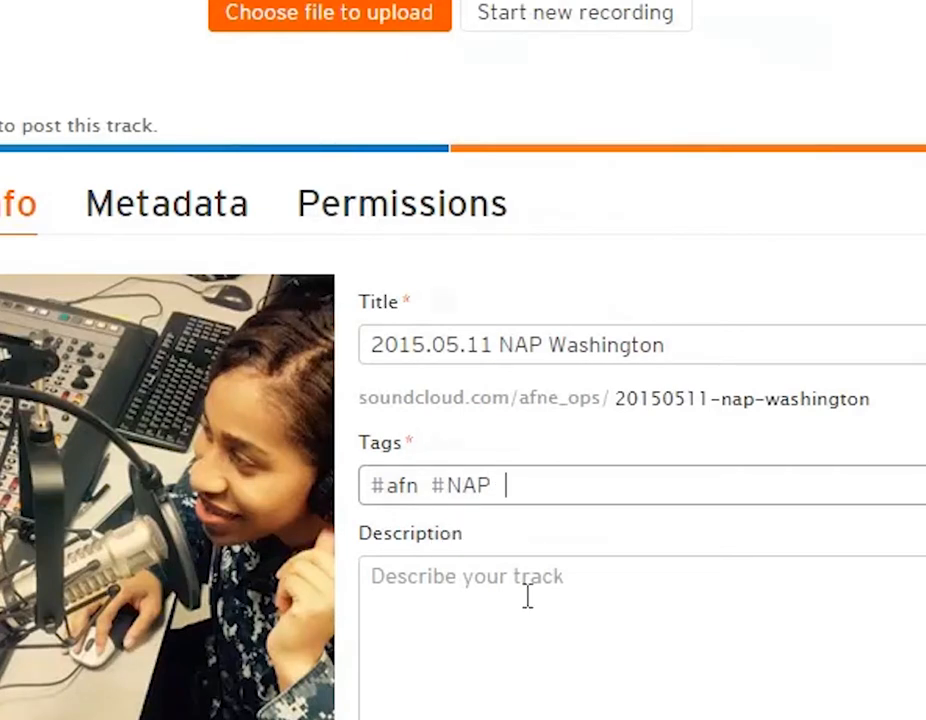
pyautogui.write('#midday')
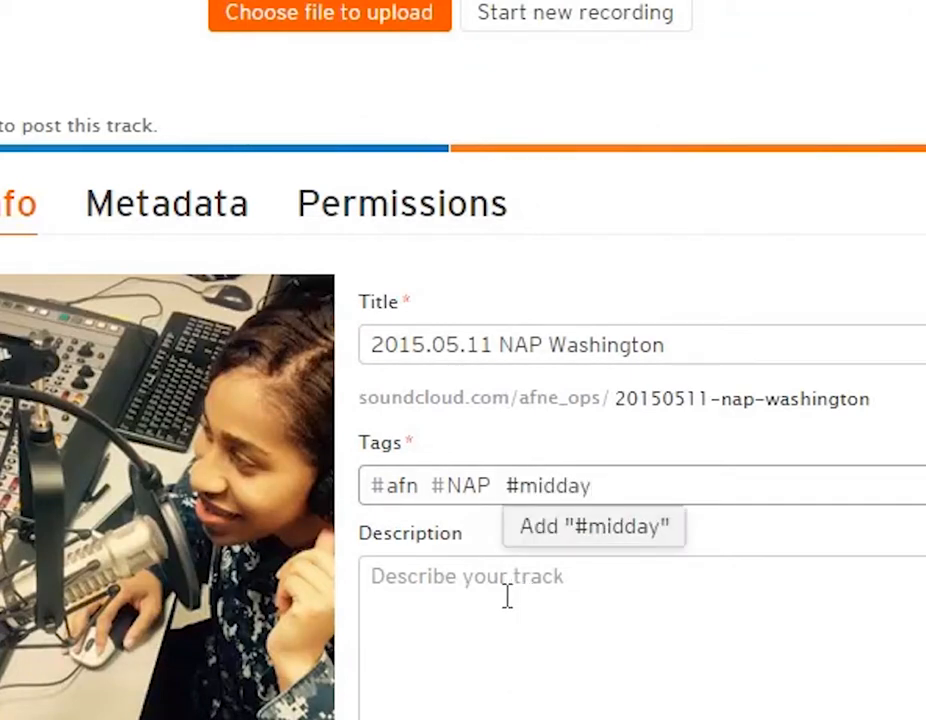
pyautogui.click(590, 528)
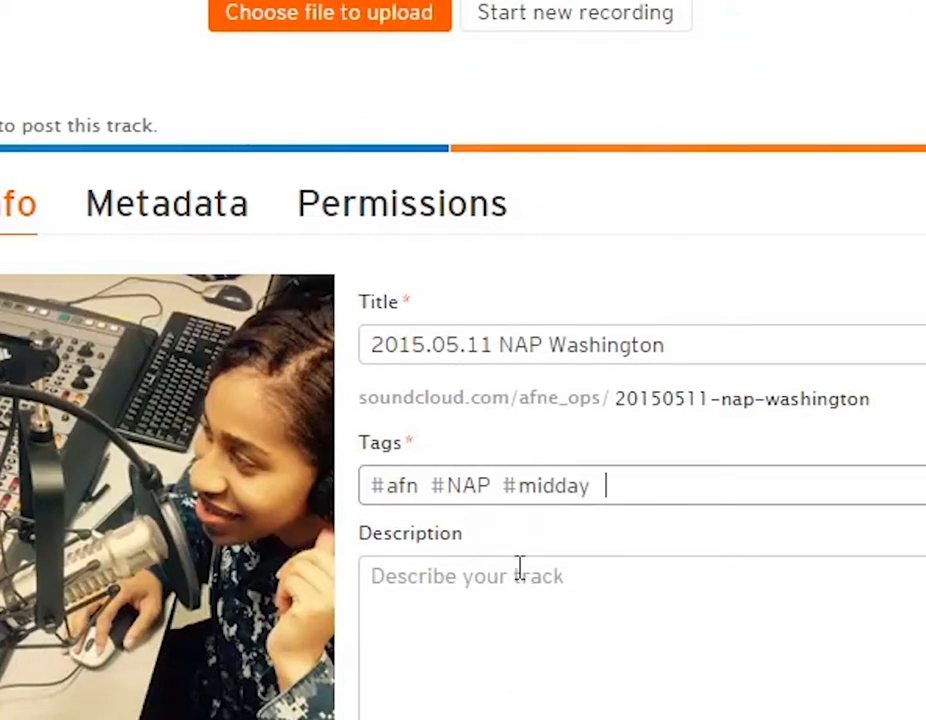
# Step: Describe the track as "AFN Naples Midday show with MC3" followed by the DJ's last name, and save it
pyautogui.click(441, 598)
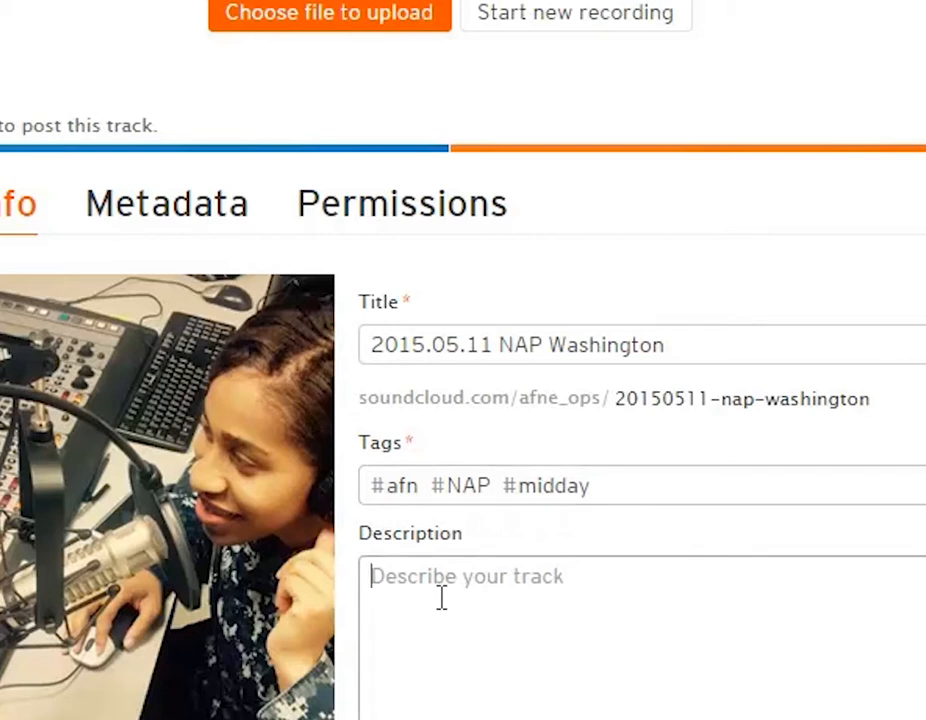
pyautogui.write('AFN ')
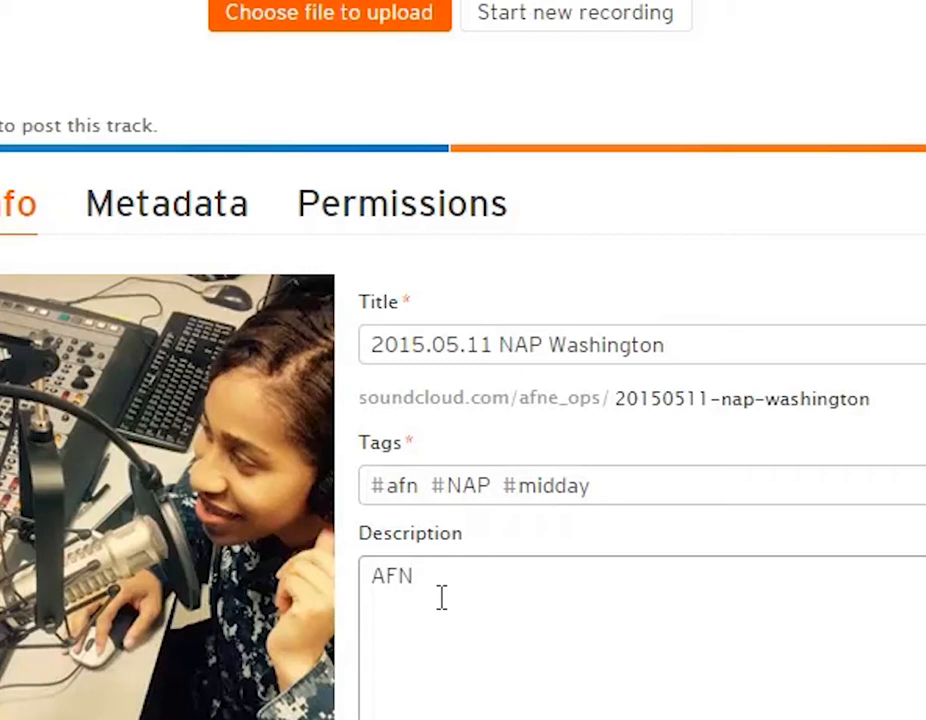
pyautogui.write('Naples ')
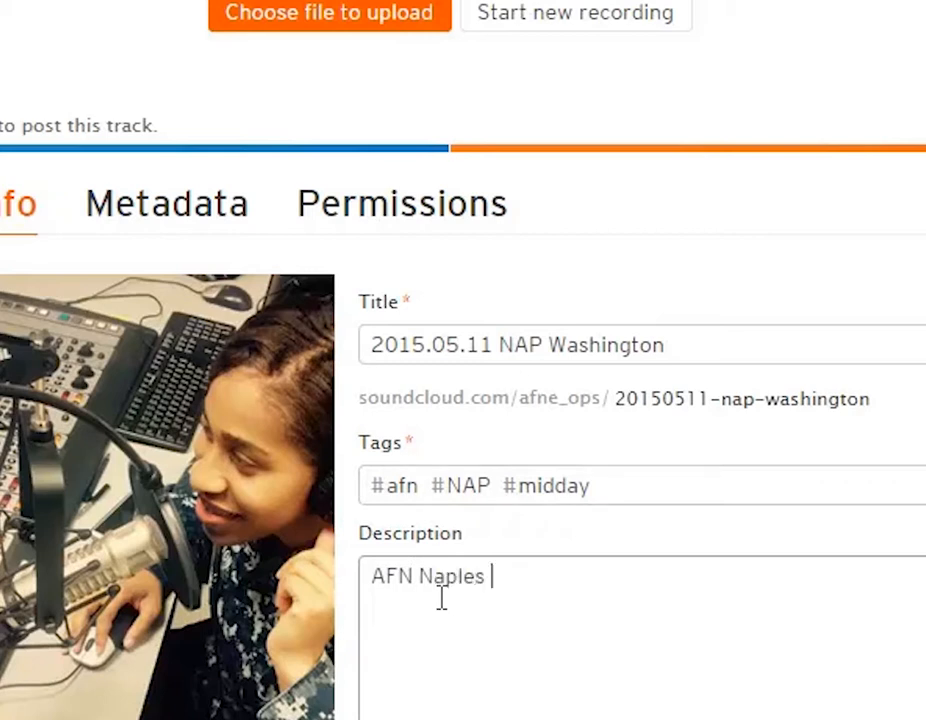
pyautogui.write('Midda')
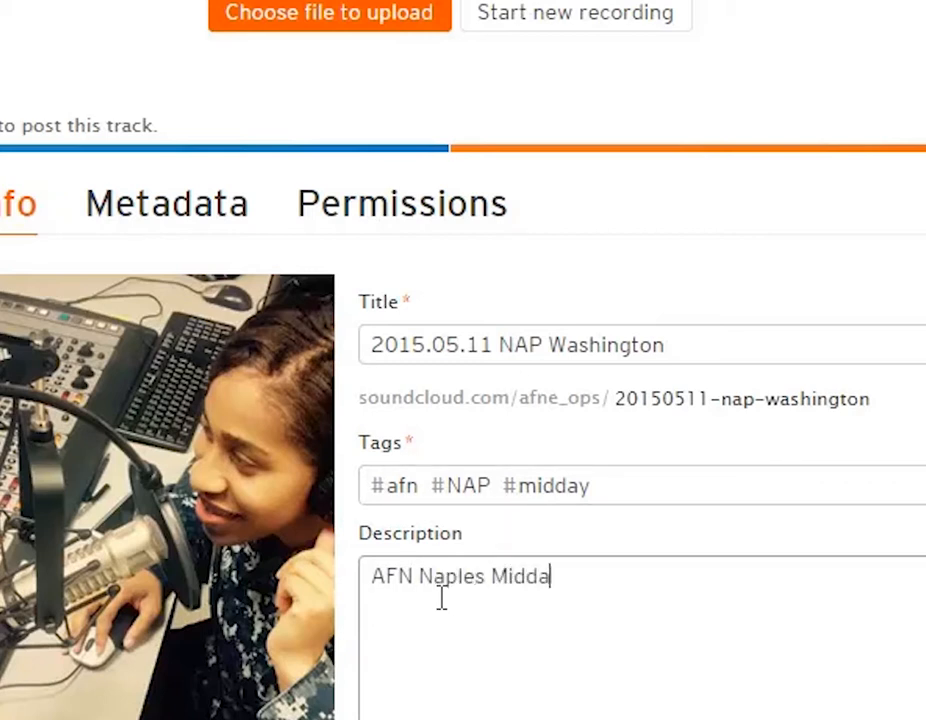
pyautogui.write('y show ')
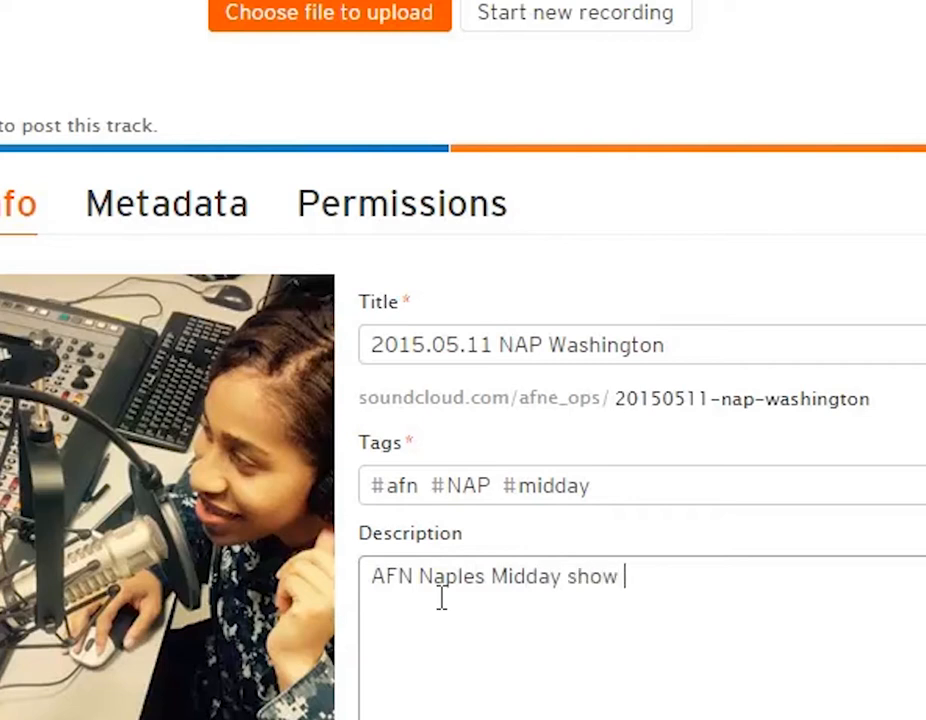
pyautogui.write('with MC')
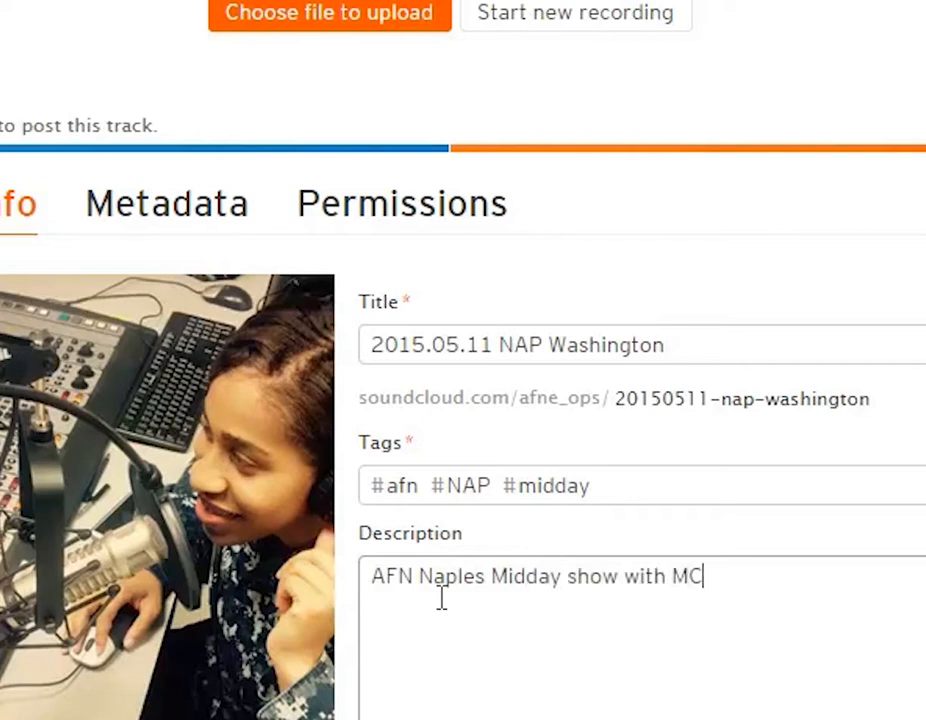
pyautogui.write('3 Washing')
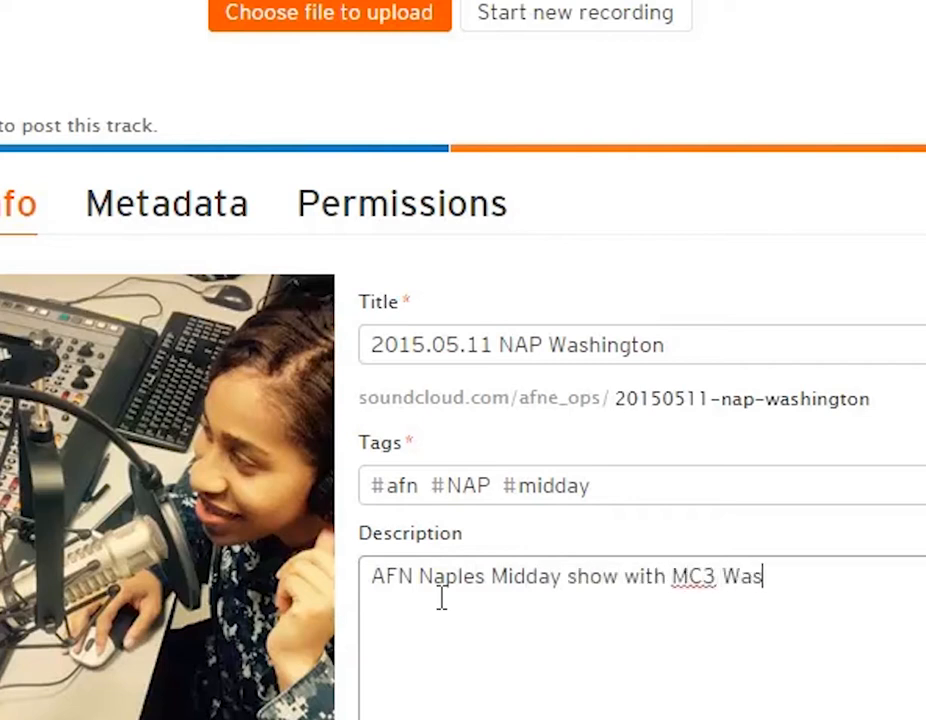
pyautogui.write('ton')
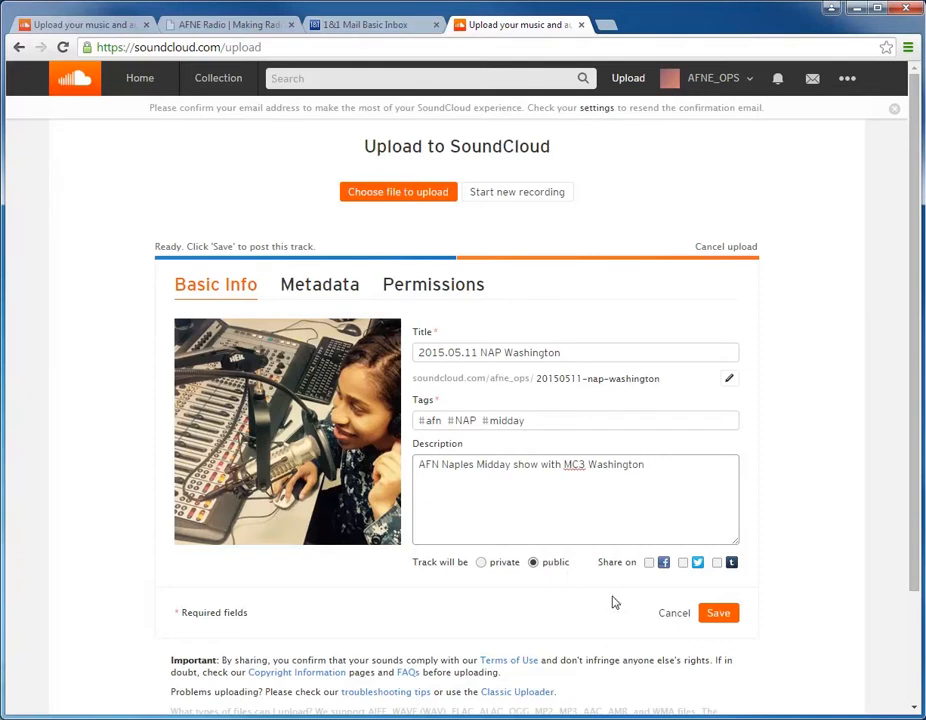
pyautogui.click(722, 614)
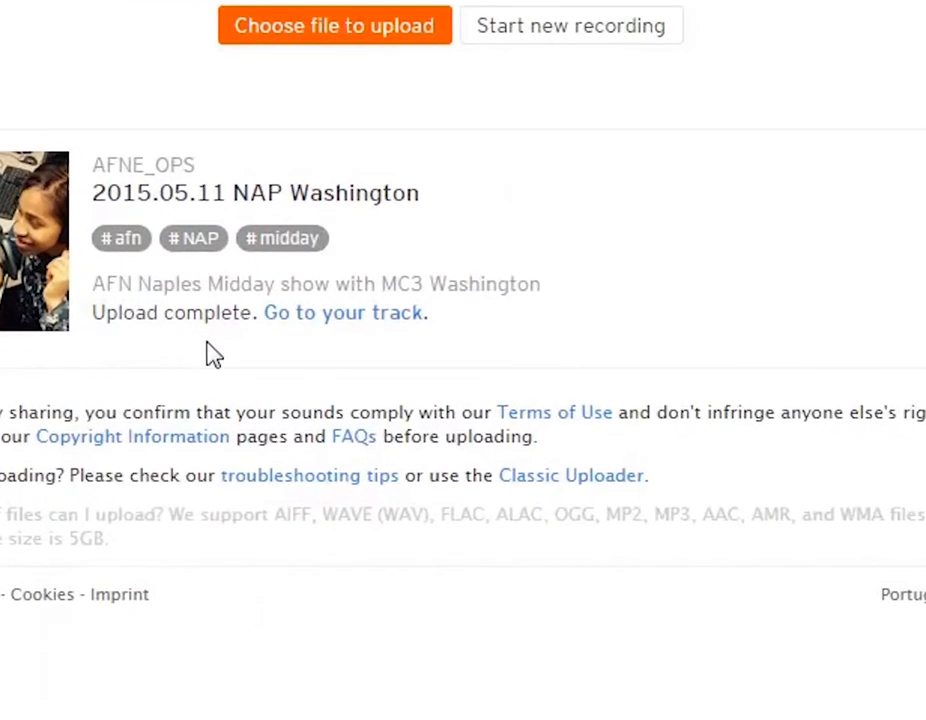
# Step: Go to the uploaded track's page and bring up its share link
pyautogui.click(349, 314)
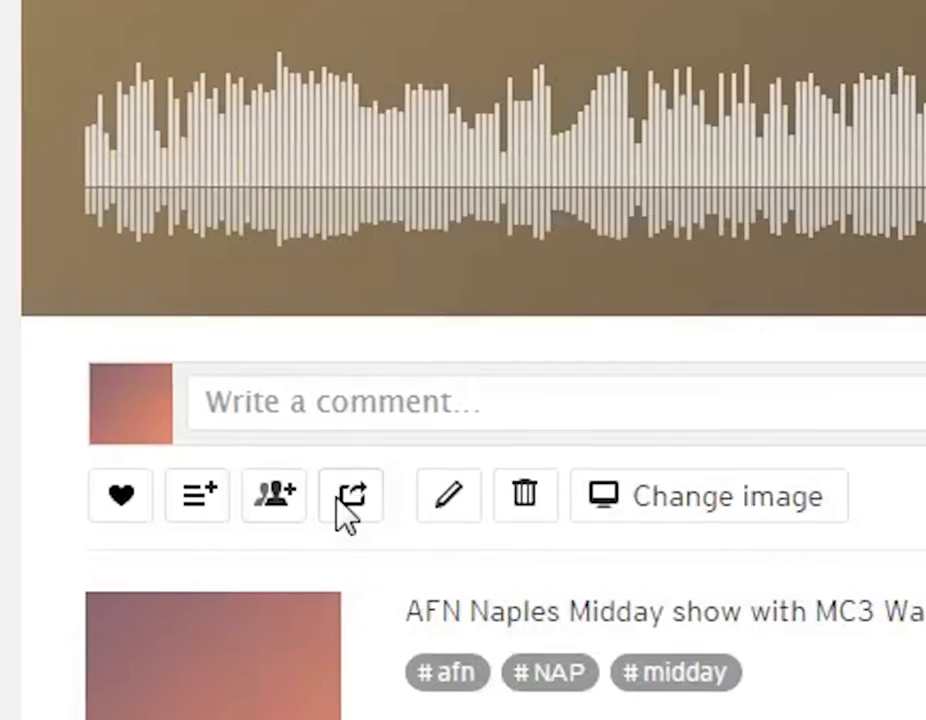
pyautogui.click(357, 498)
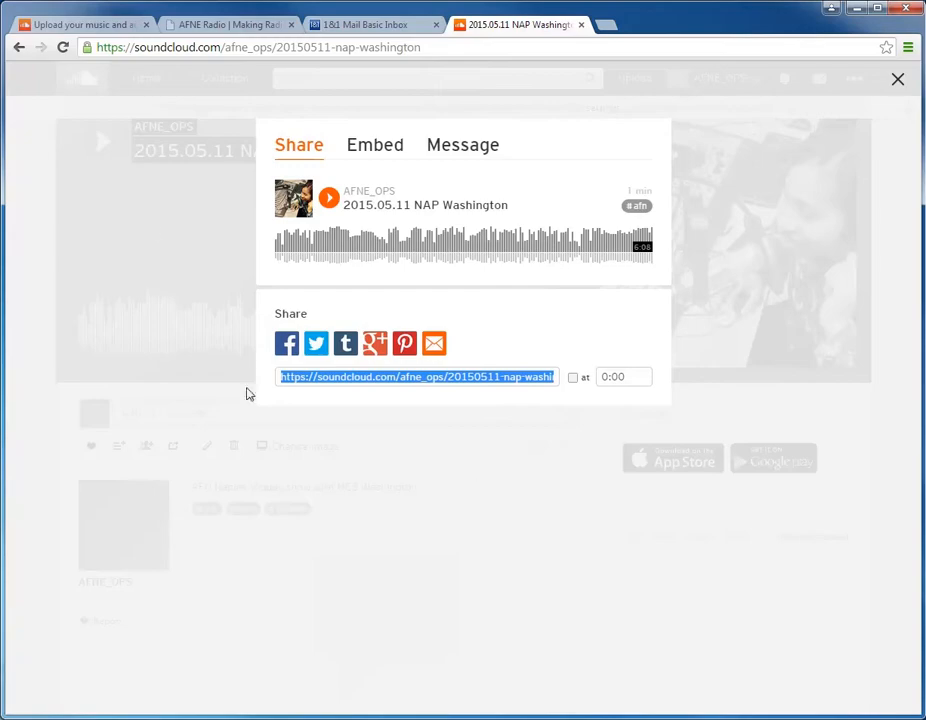
# Step: Switch to the AFNE Radio site, look through its home page, and open the new-user registration form
pyautogui.click(222, 25)
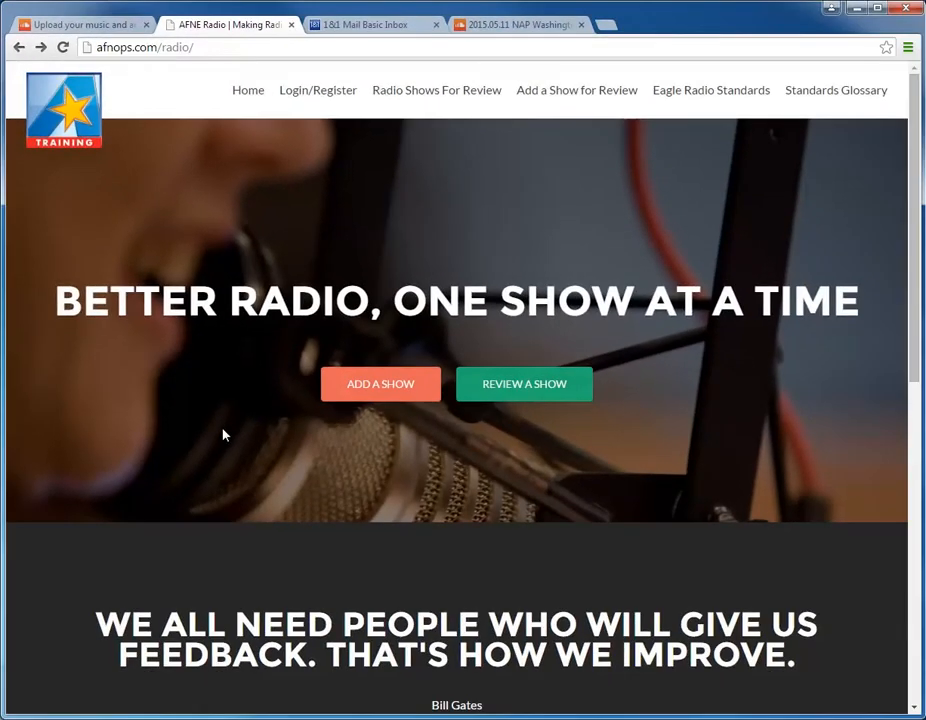
pyautogui.scroll(-2, 224, 435)
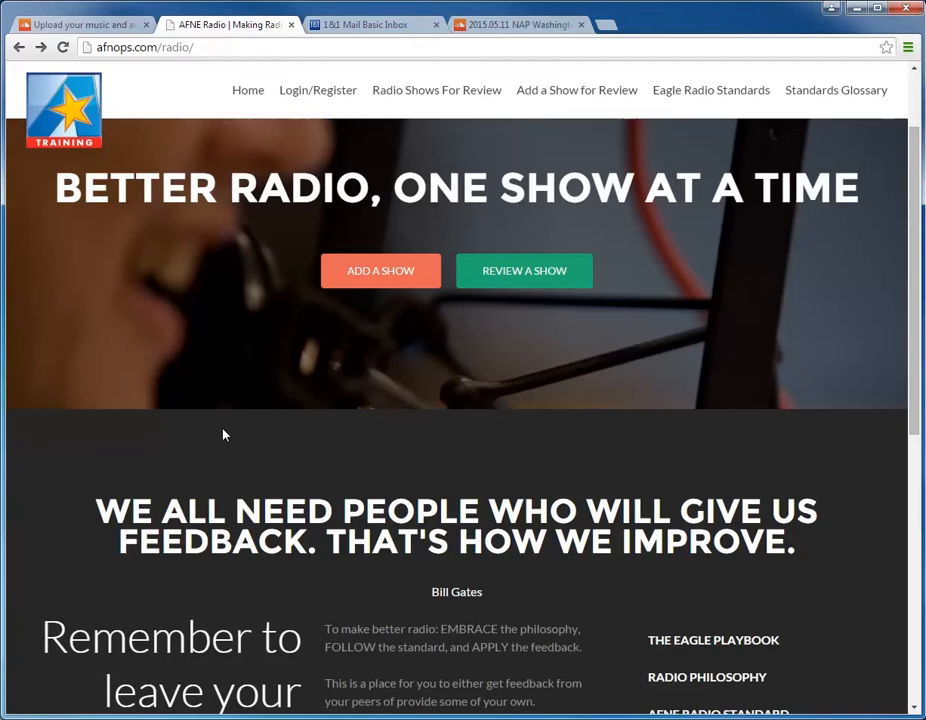
pyautogui.scroll(-3, 224, 435)
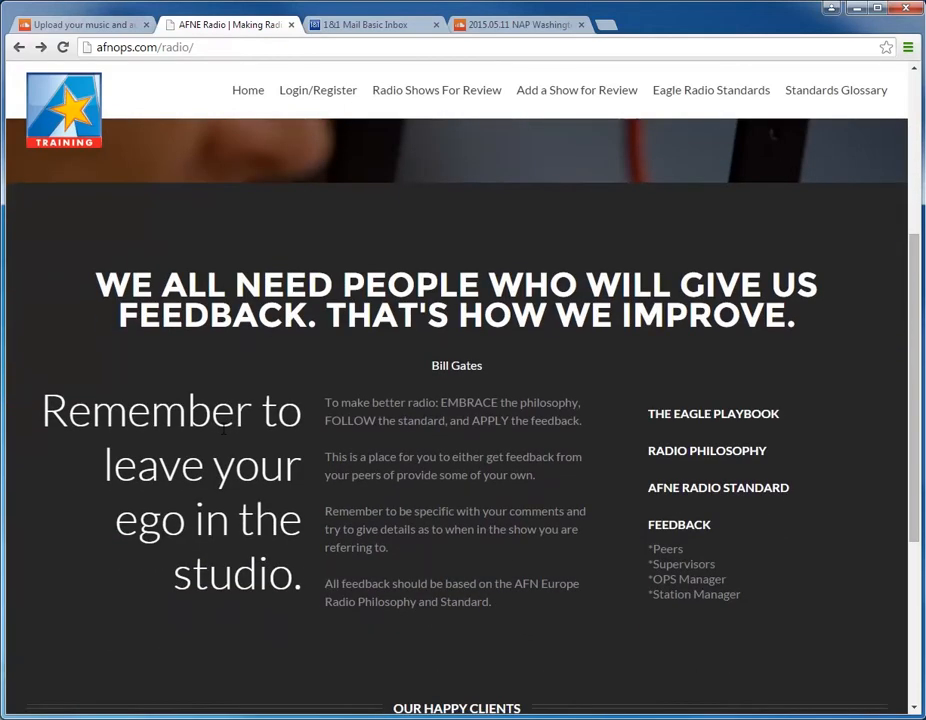
pyautogui.scroll(-2, 224, 428)
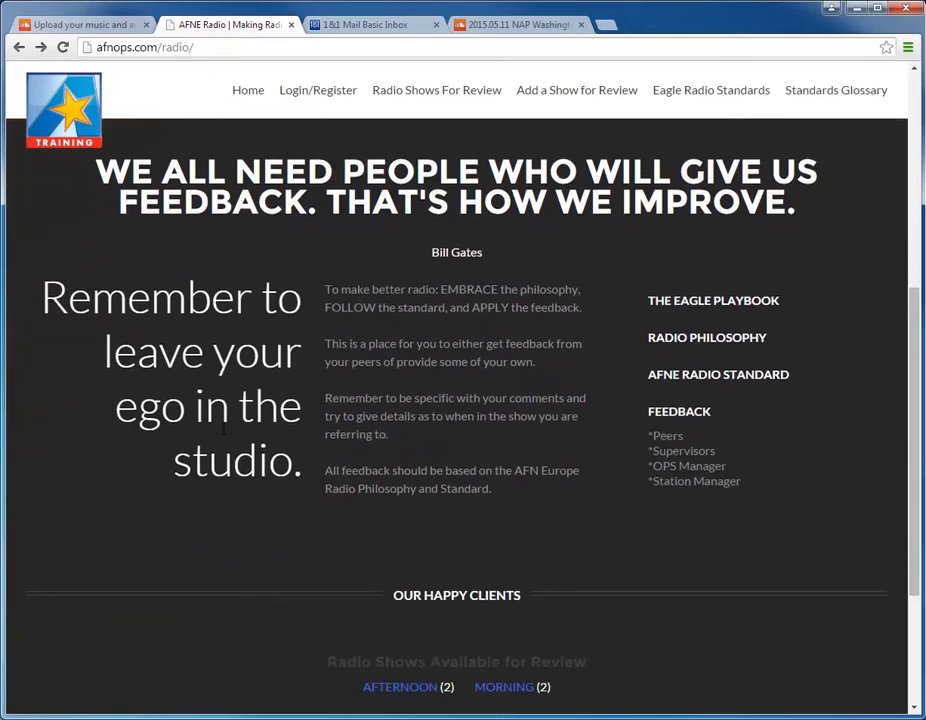
pyautogui.scroll(6, 223, 432)
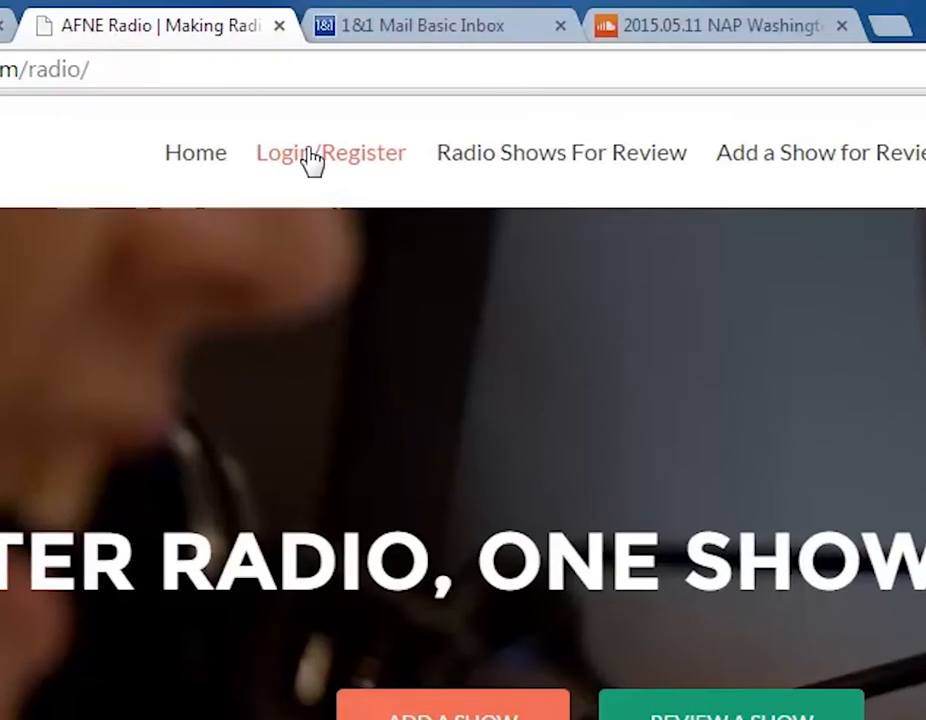
pyautogui.click(313, 160)
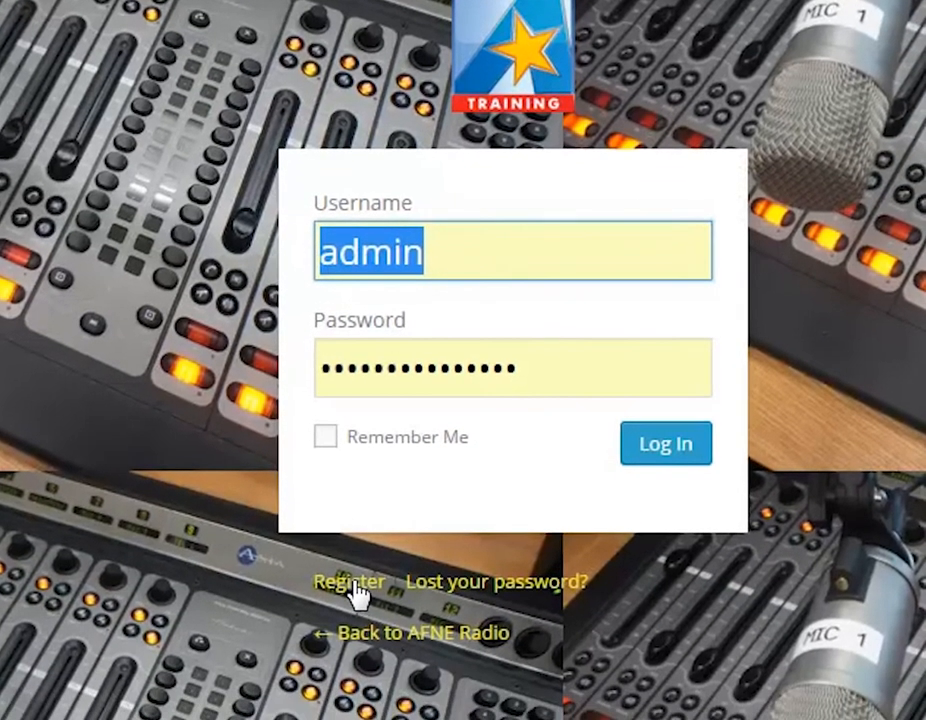
pyautogui.click(355, 588)
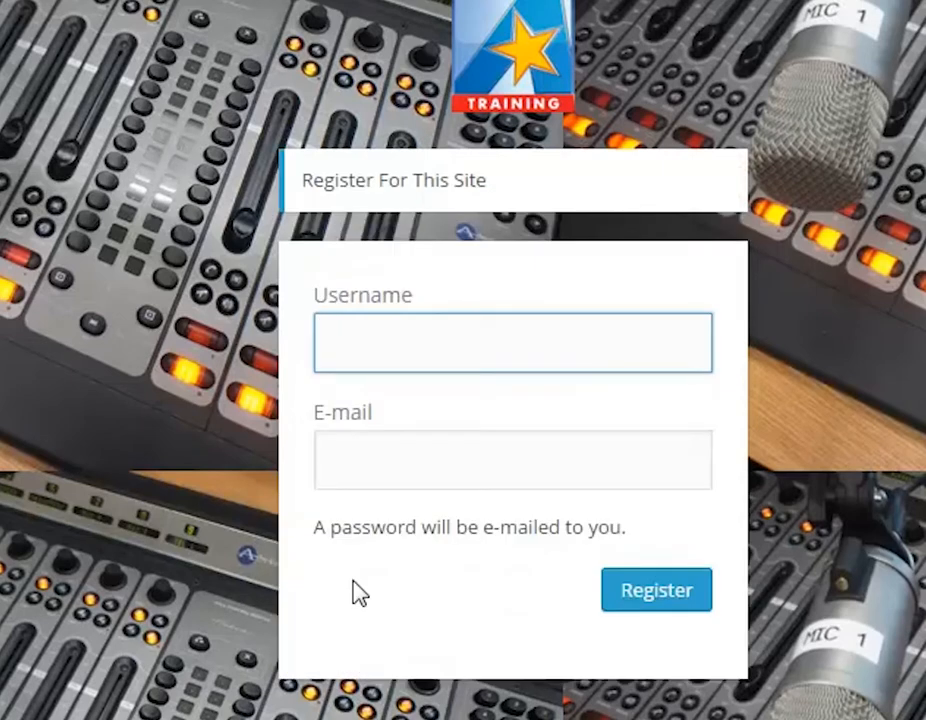
# Step: Register a new site account with the username afneops and the station's e-mail address
pyautogui.write('afneops')
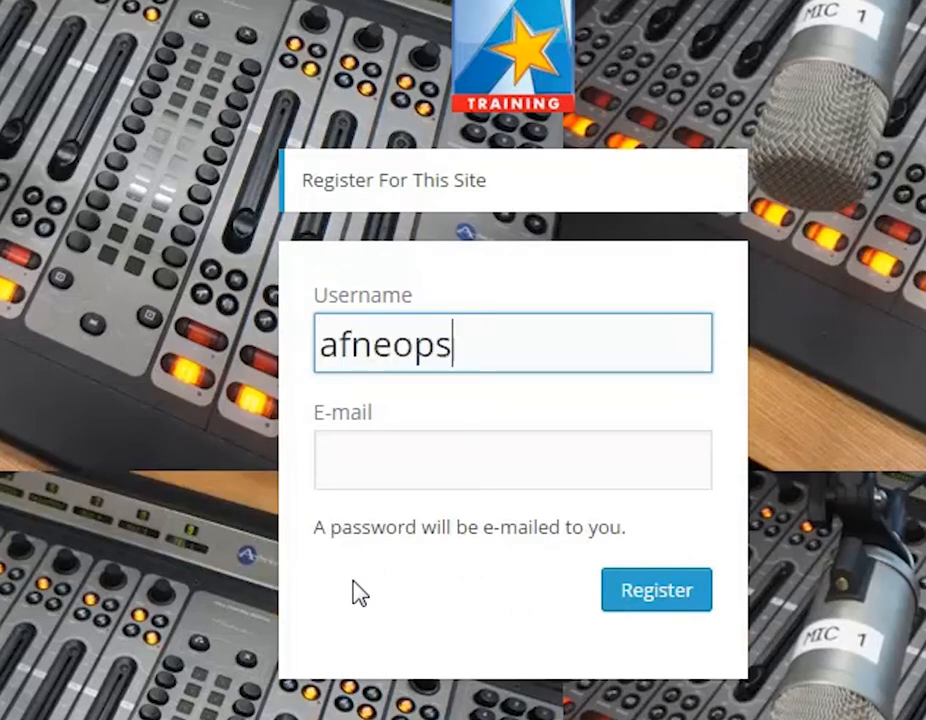
pyautogui.press('Tab')
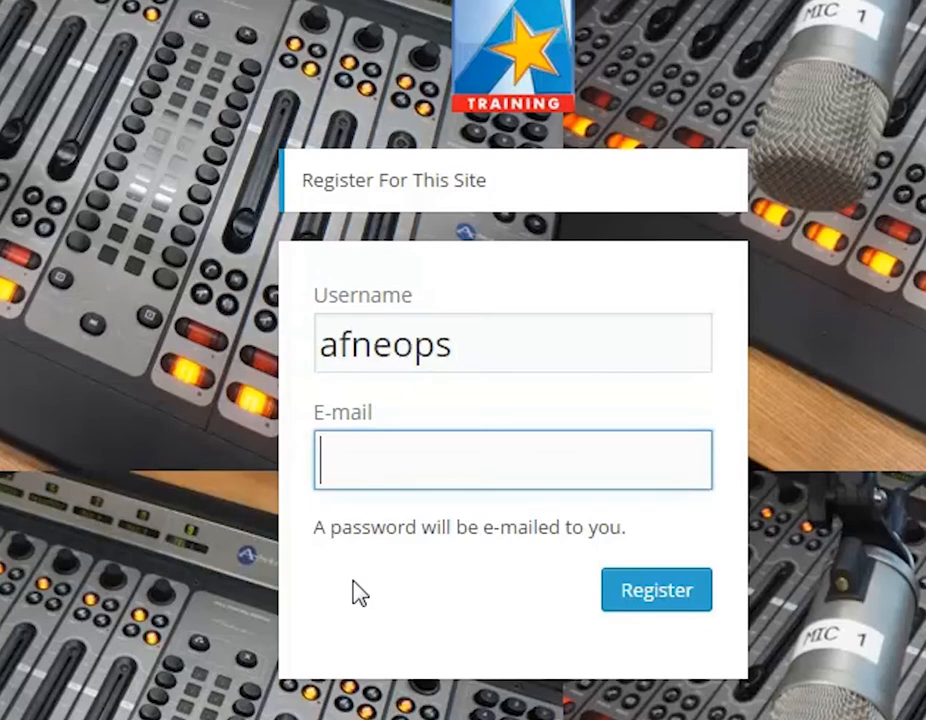
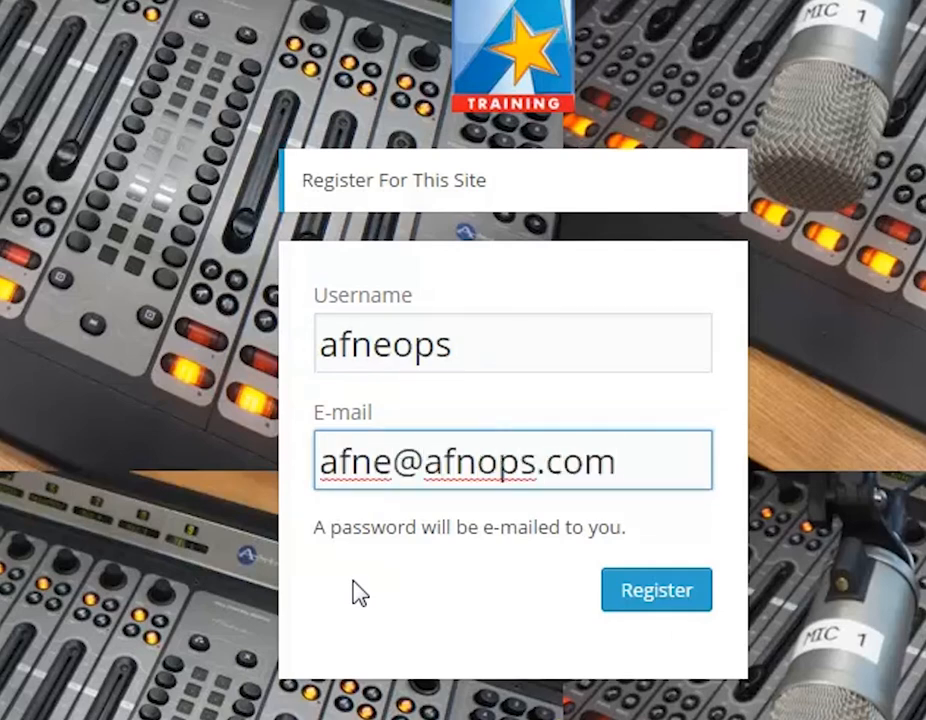
pyautogui.click(638, 590)
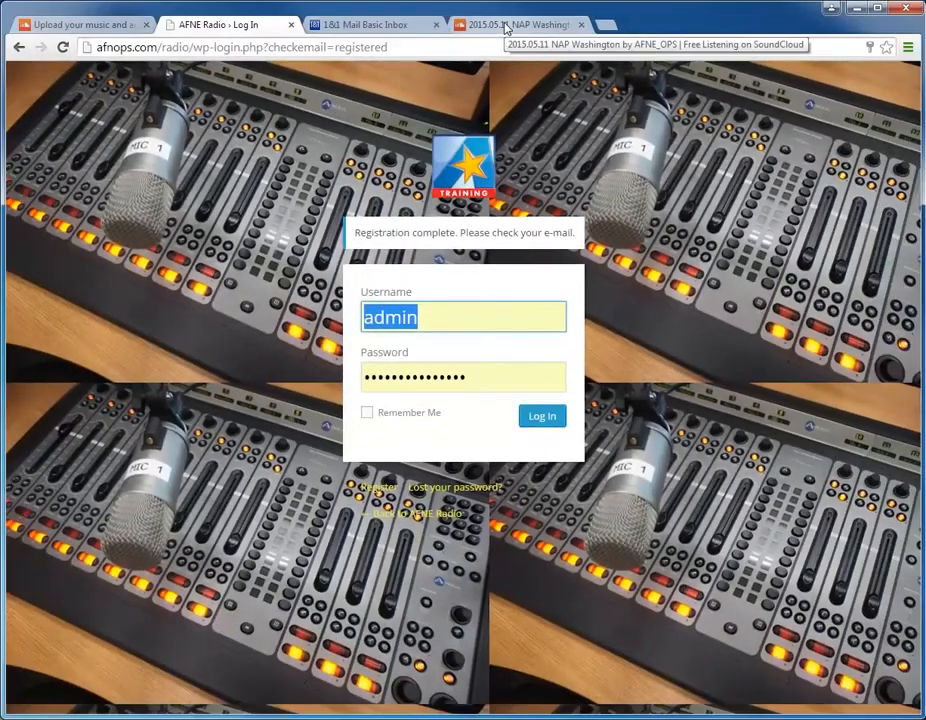
# Step: Switch to the 1&1 mail inbox, open the AFNE Radio account message, and copy the password from it
pyautogui.click(368, 26)
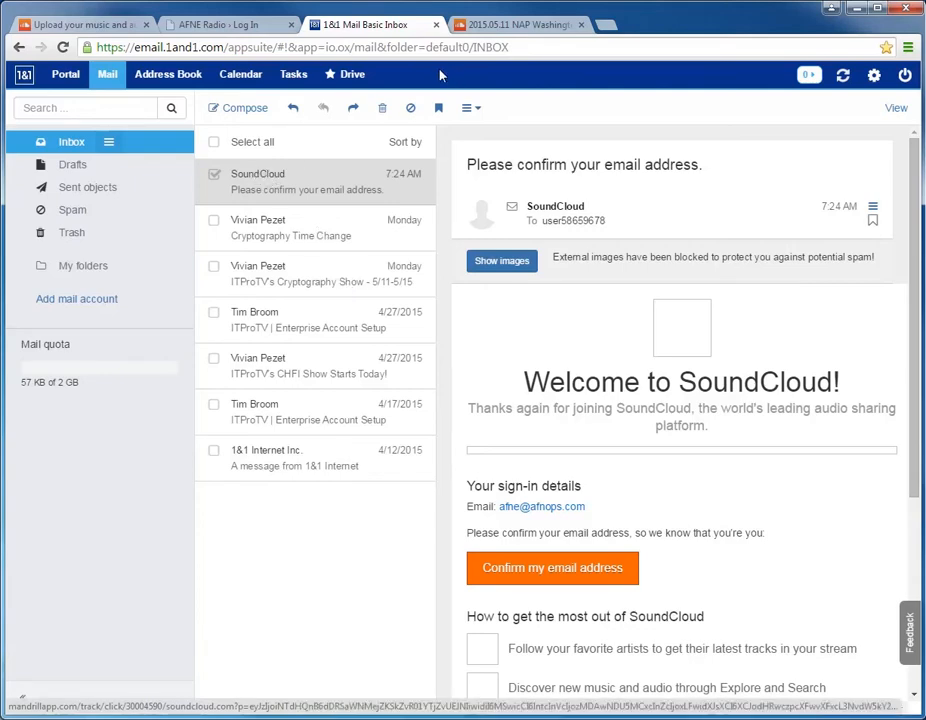
pyautogui.click(296, 190)
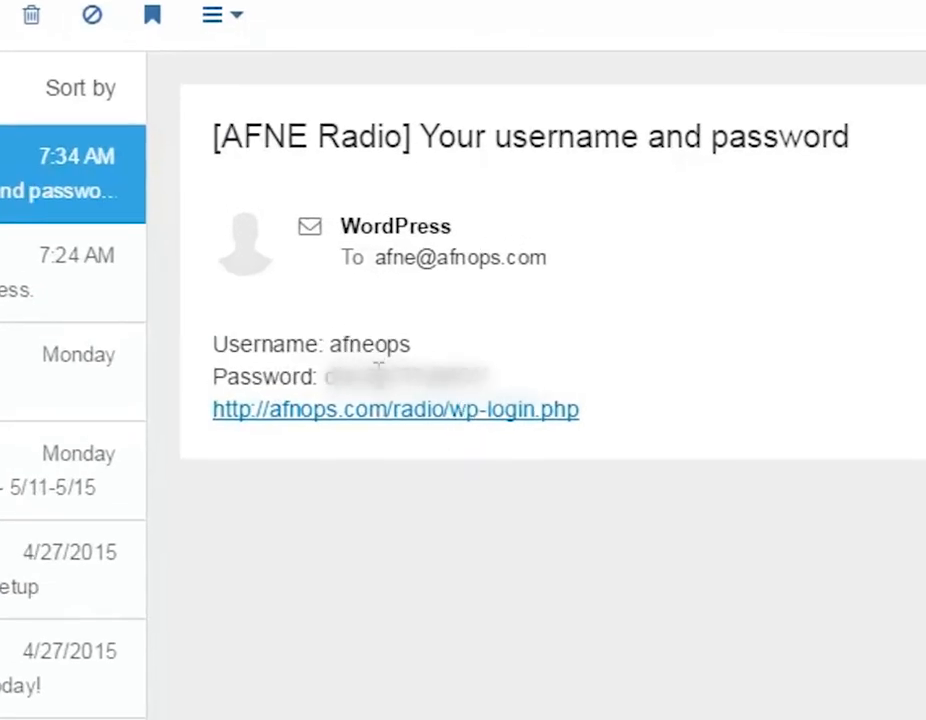
pyautogui.doubleClick(378, 368)
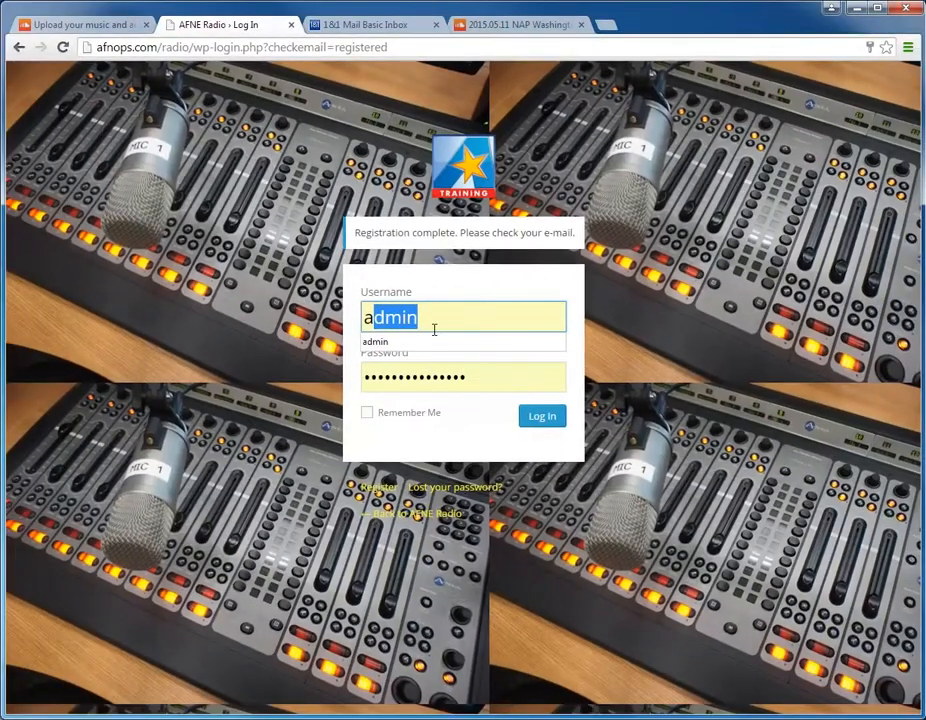
# Step: Log in to the AFNE Radio site as afneops with the e-mailed account password, and start adding a show in a new post
pyautogui.write('fne')
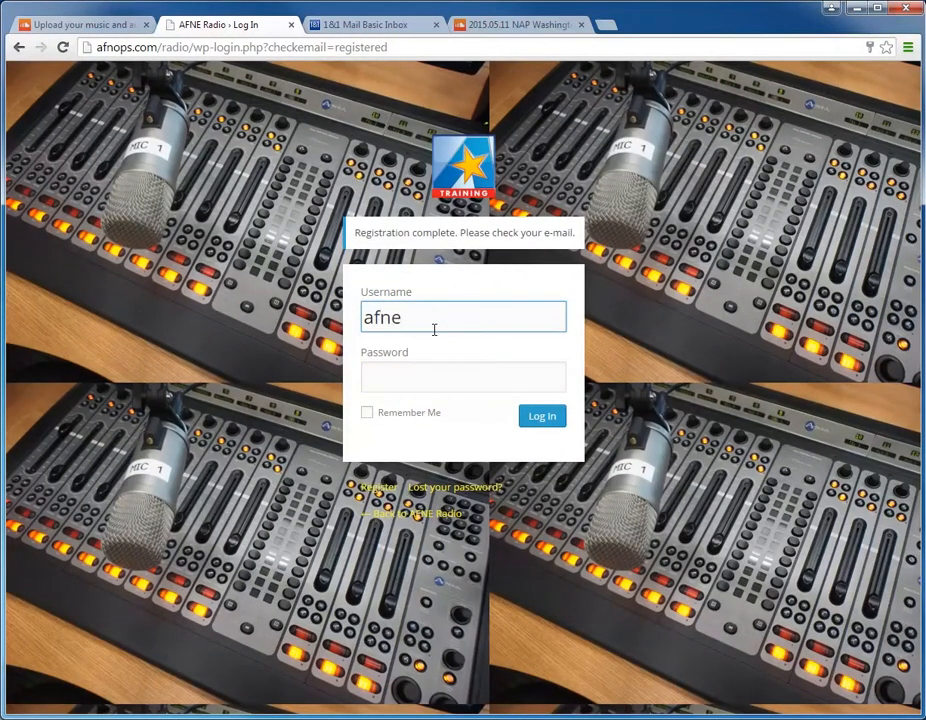
pyautogui.write('ops')
pyautogui.press('Tab')
pyautogui.hotkey('ctrl', 'v')
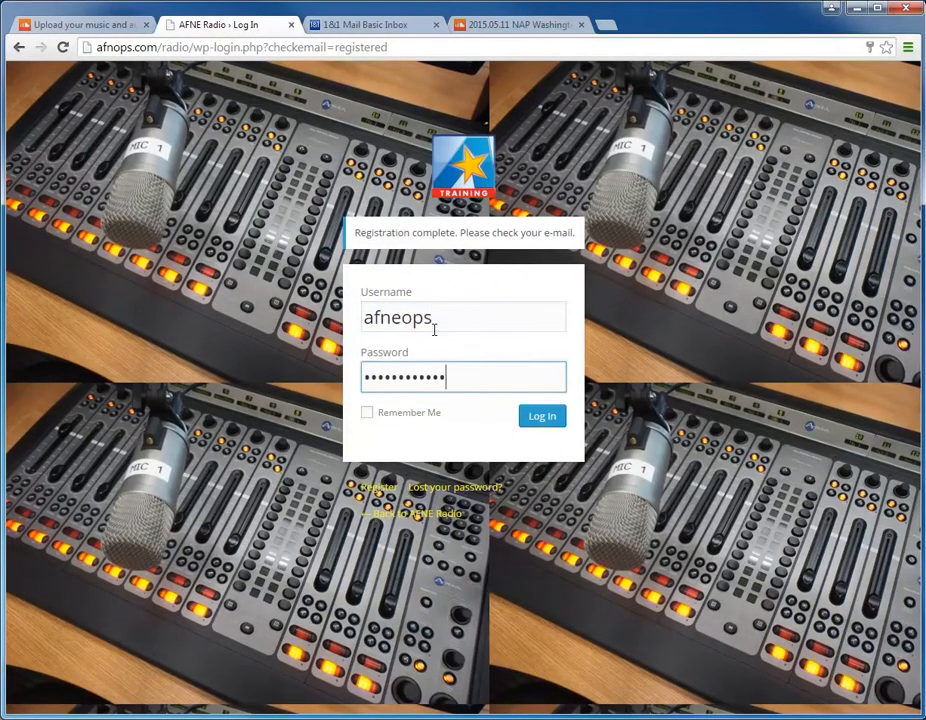
pyautogui.click(545, 420)
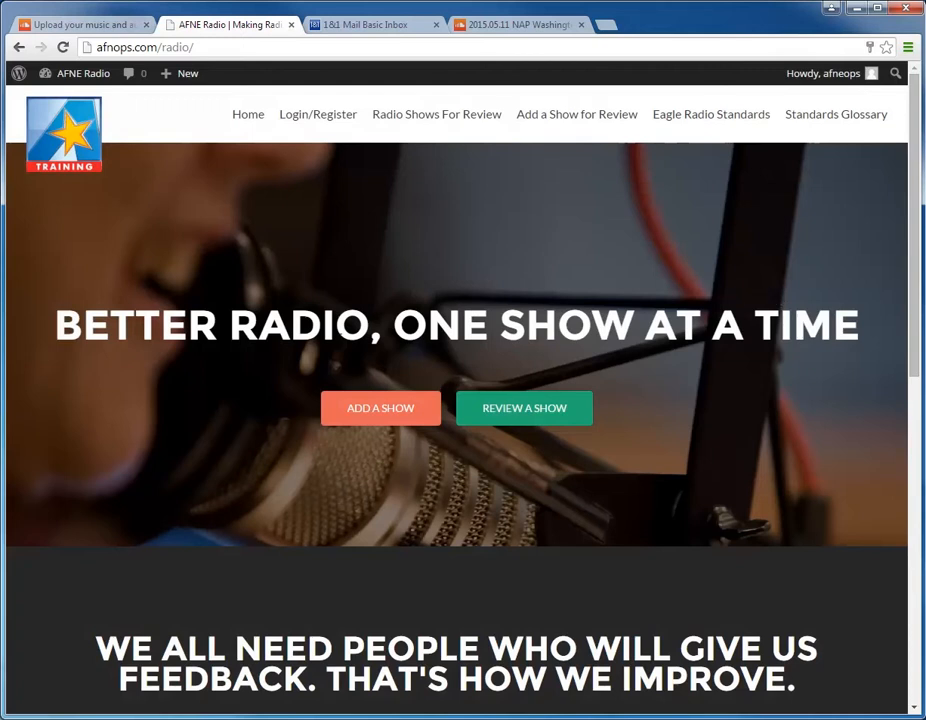
pyautogui.click(389, 406)
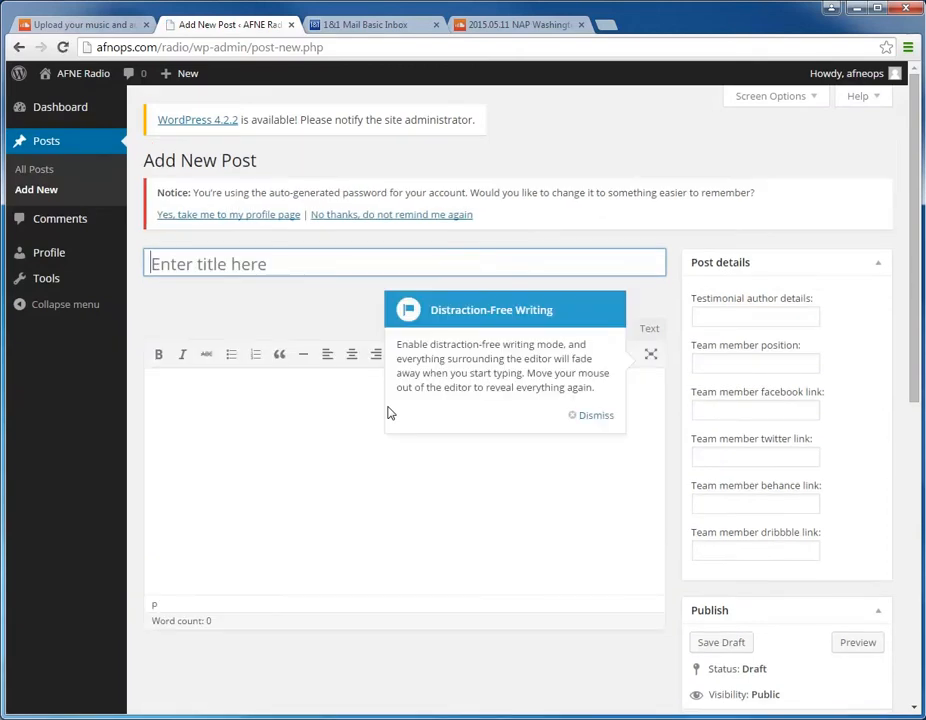
pyautogui.click(596, 416)
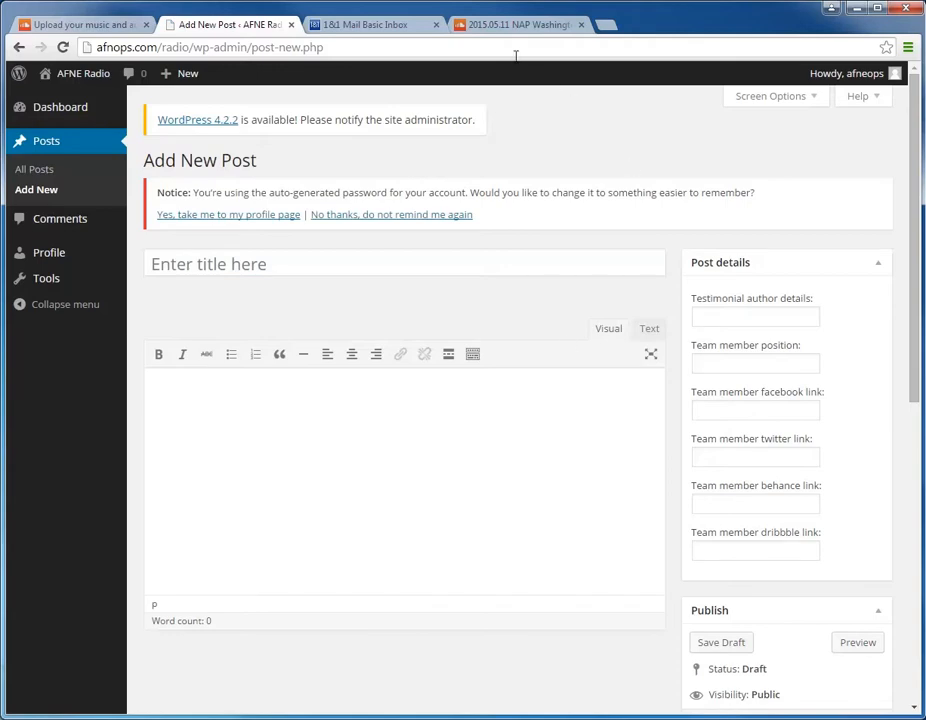
# Step: Copy the uploaded track's share link from SoundCloud and paste it into the body of the new AFNE Radio post
pyautogui.click(510, 25)
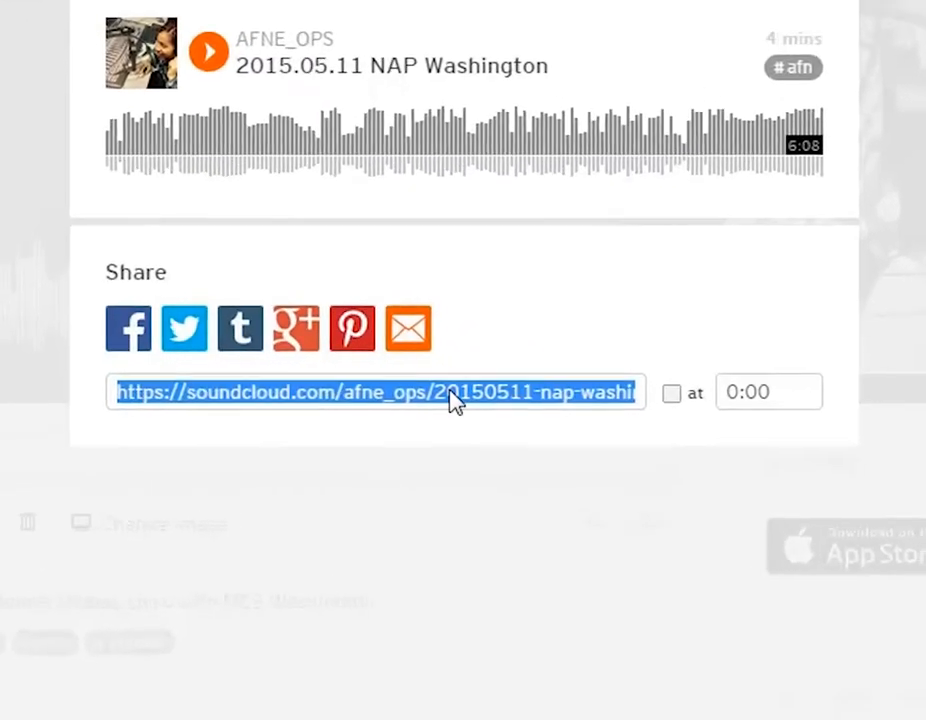
pyautogui.rightClick(307, 410)
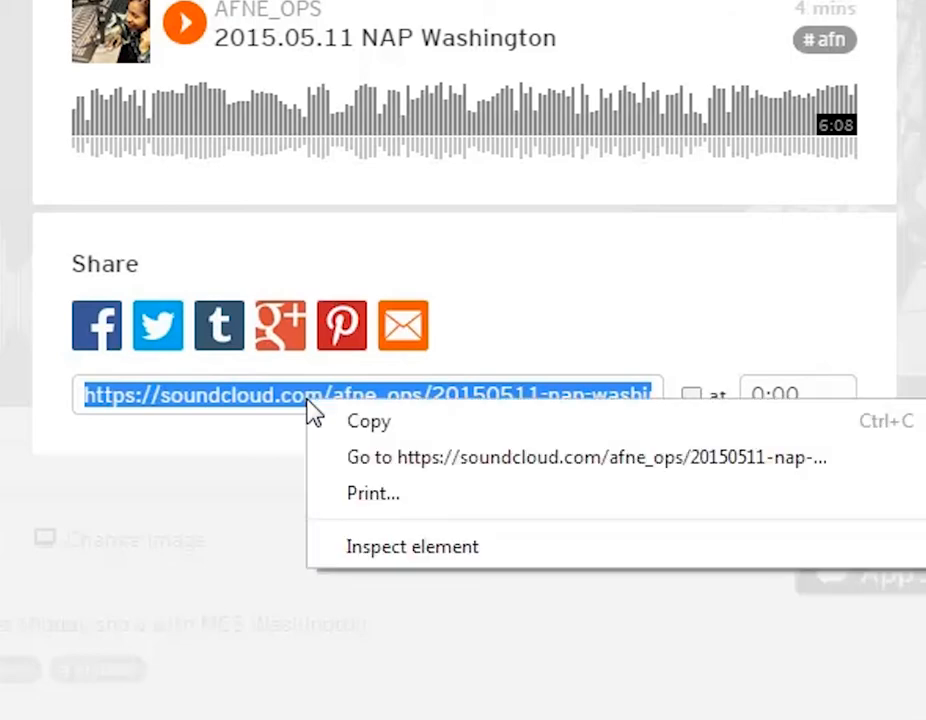
pyautogui.click(331, 434)
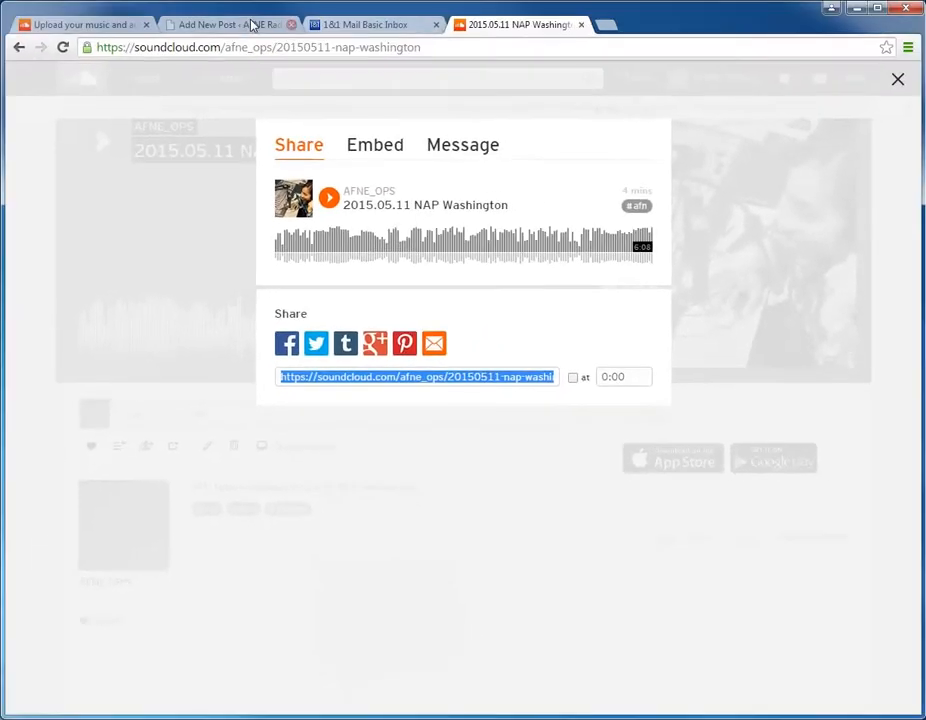
pyautogui.click(236, 25)
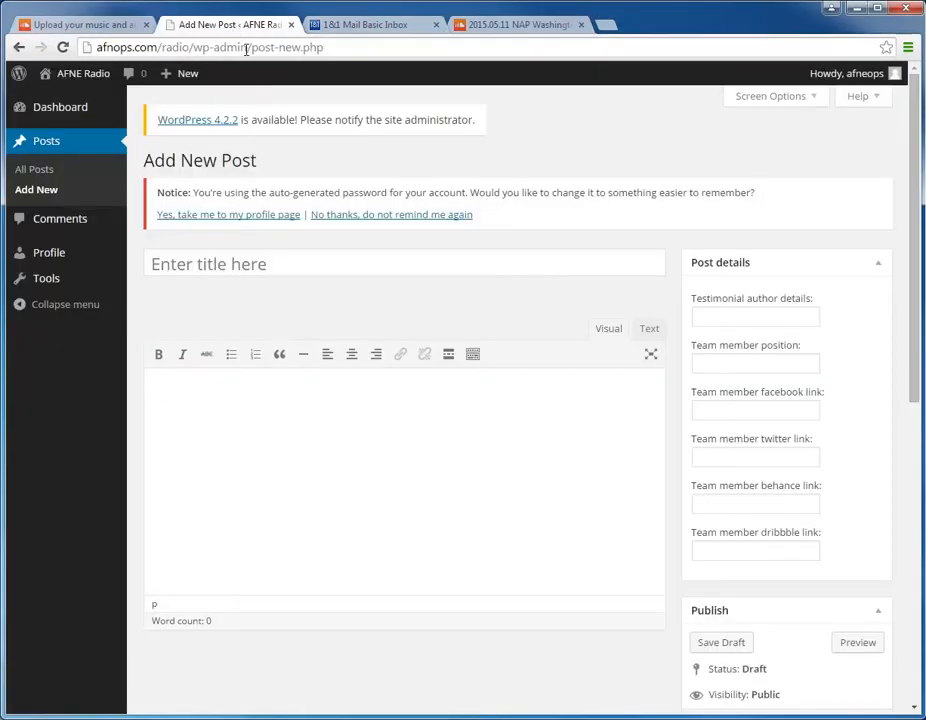
pyautogui.click(250, 397)
pyautogui.rightClick(197, 395)
pyautogui.click(228, 484)
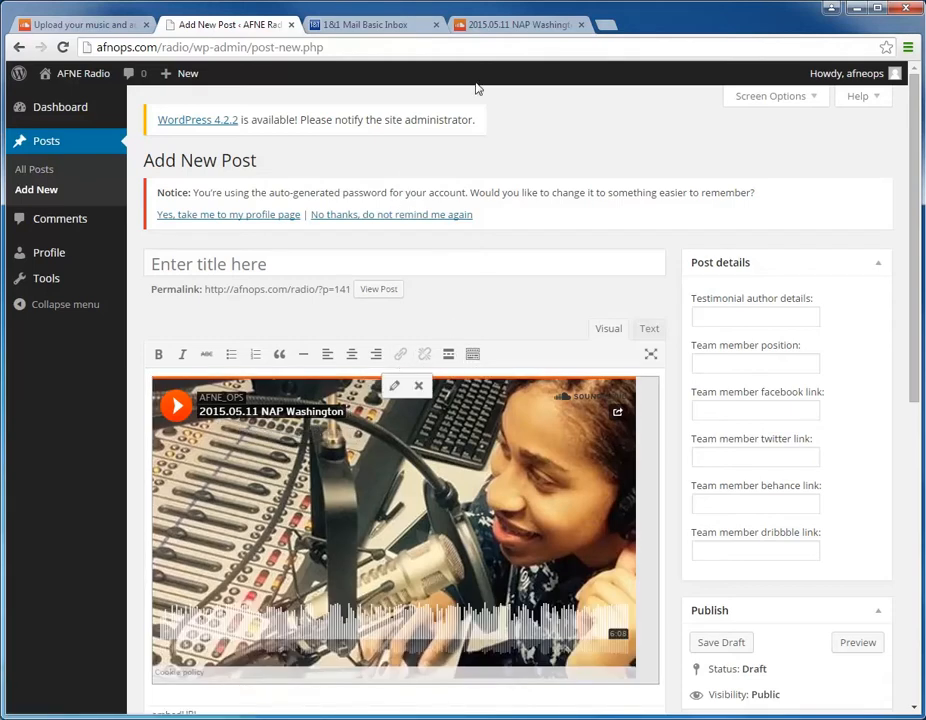
# Step: Copy the track's title from its SoundCloud share window and paste it as the title of the new post
pyautogui.click(506, 27)
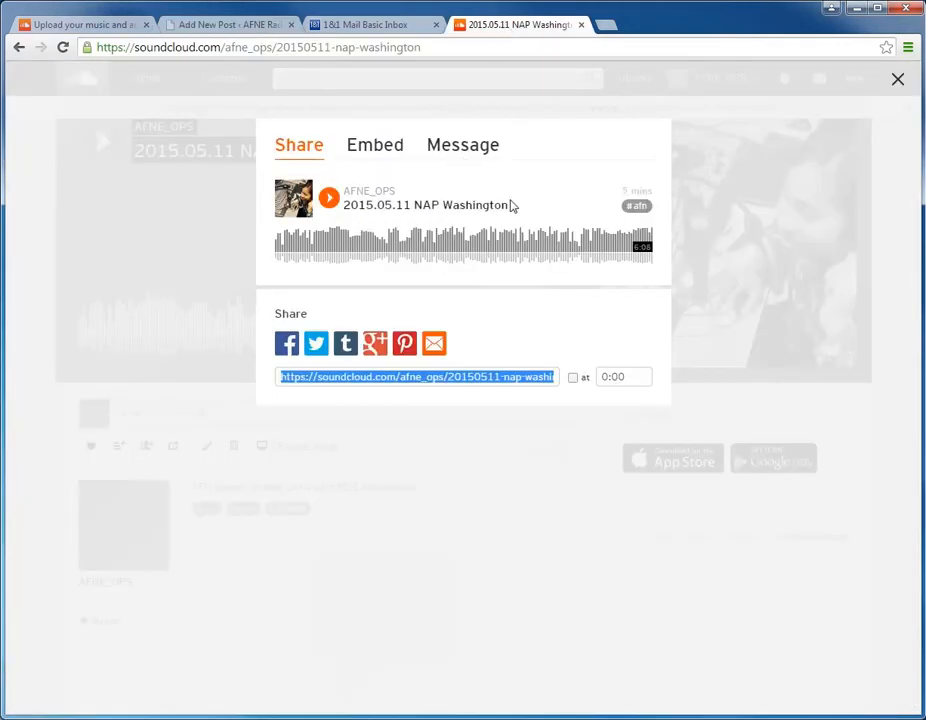
pyautogui.moveTo(511, 206); pyautogui.dragTo(336, 213)
pyautogui.hotkey('ctrl', 'c')
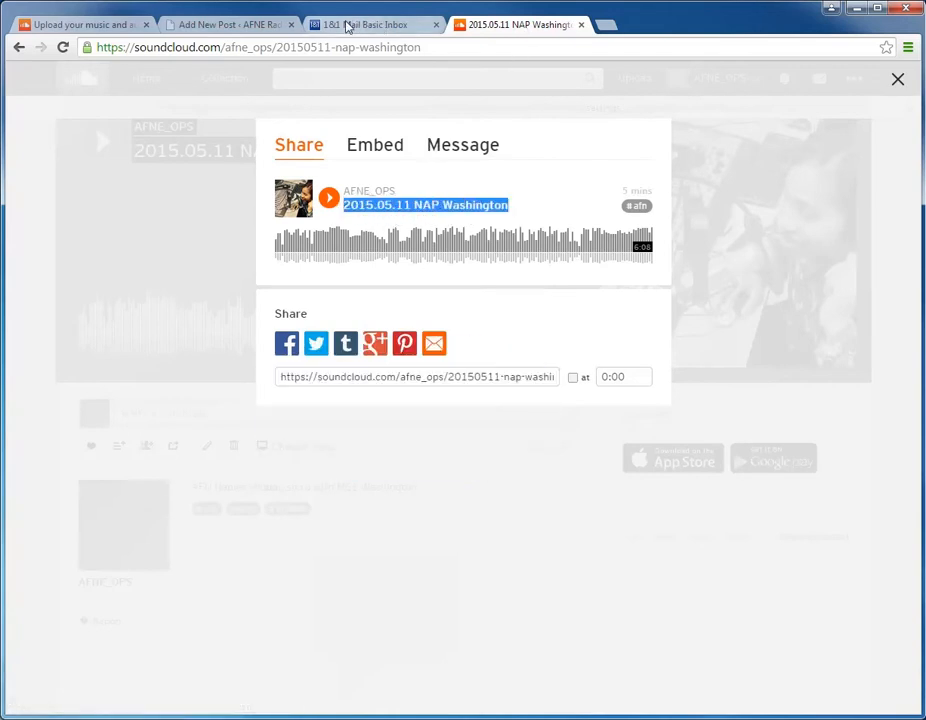
pyautogui.click(213, 30)
pyautogui.click(246, 262)
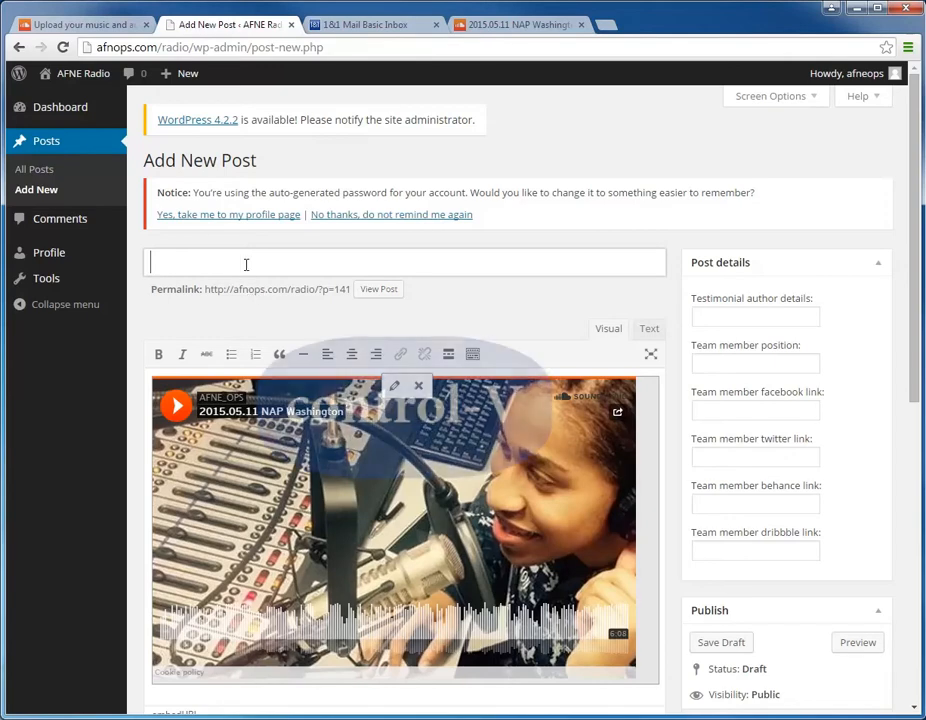
pyautogui.hotkey('ctrl', 'v')
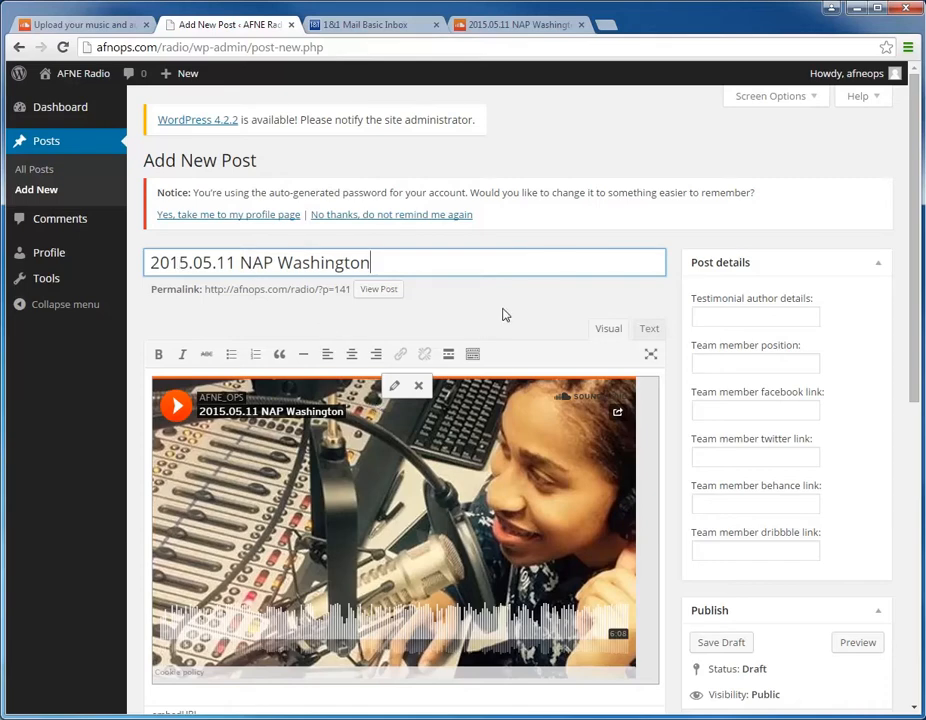
# Step: Assign the post to the Midday category
pyautogui.moveTo(913, 370); pyautogui.dragTo(914, 603)
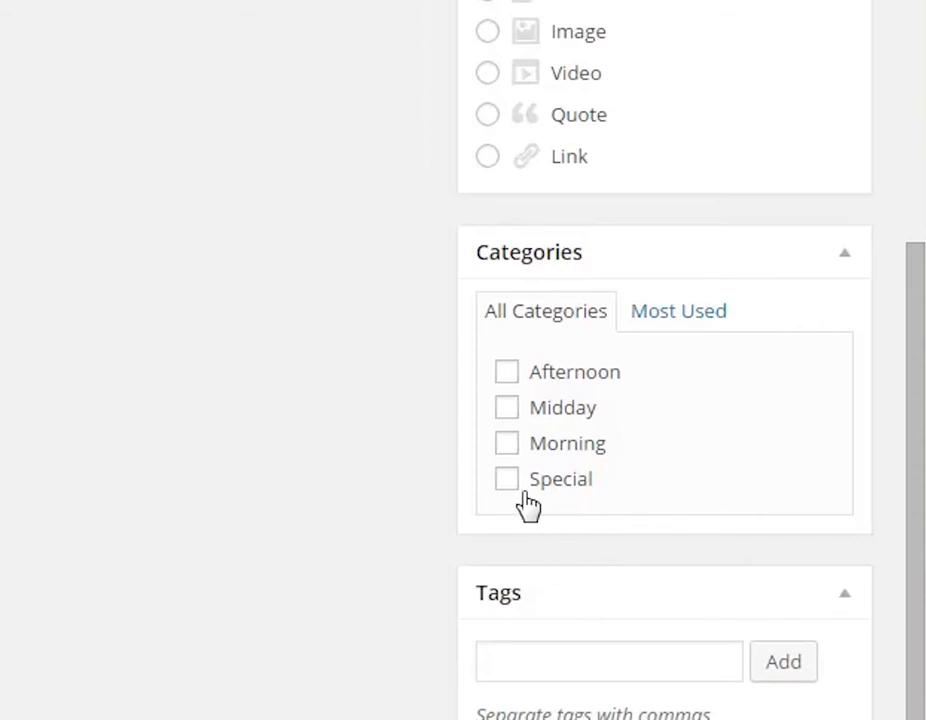
pyautogui.click(509, 416)
pyautogui.scroll(-3, 396, 503)
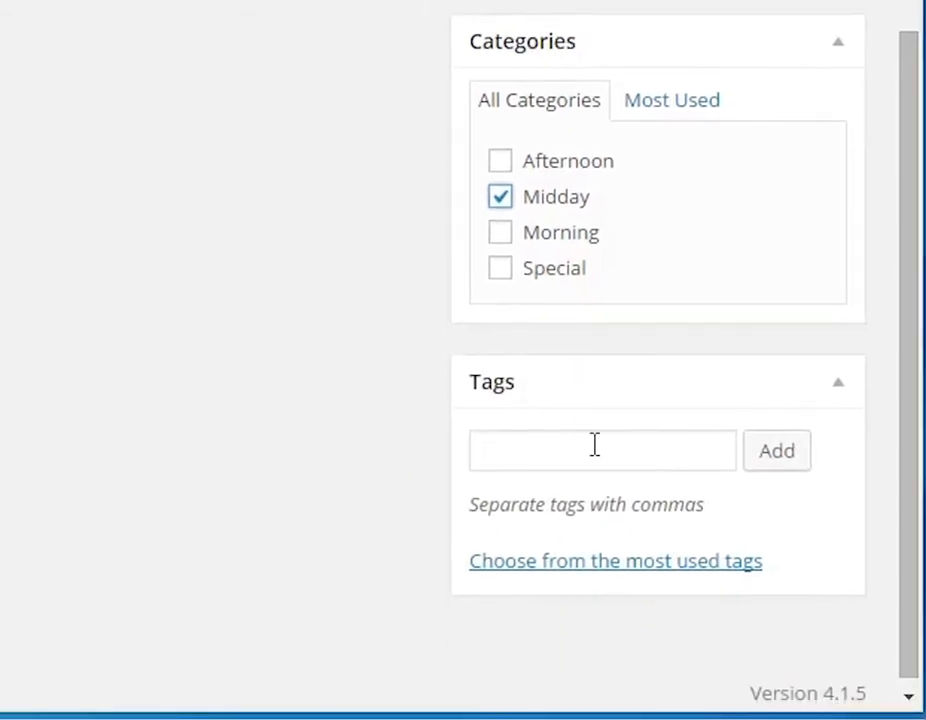
# Step: Tag the post with the most-used tags AFN Europe and NAP, plus the new tags midday and the DJ's last name
pyautogui.click(594, 444)
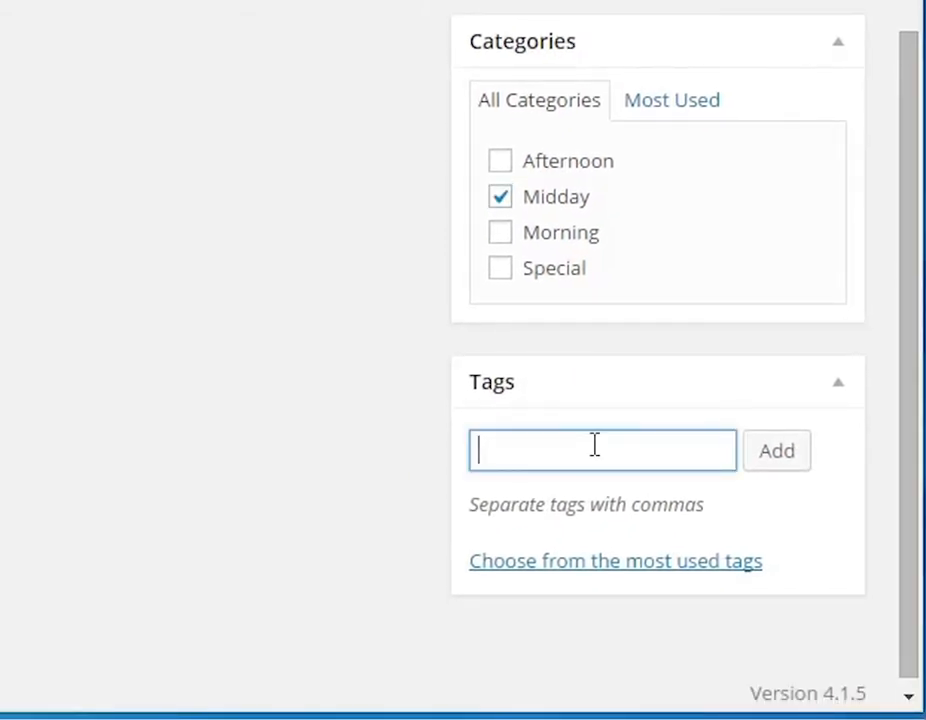
pyautogui.click(589, 566)
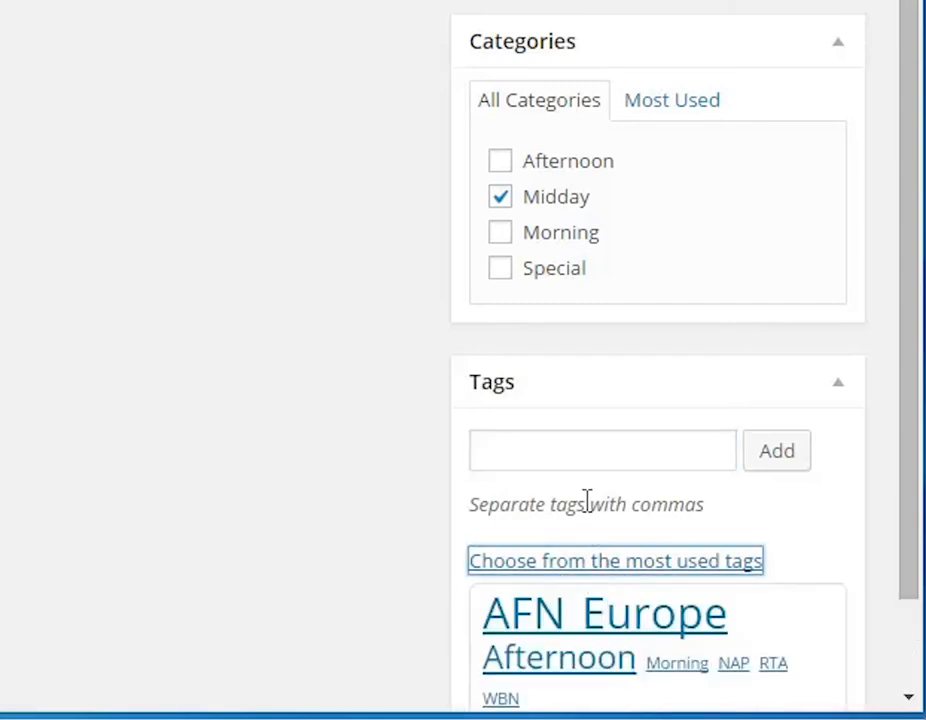
pyautogui.scroll(-3, 587, 500)
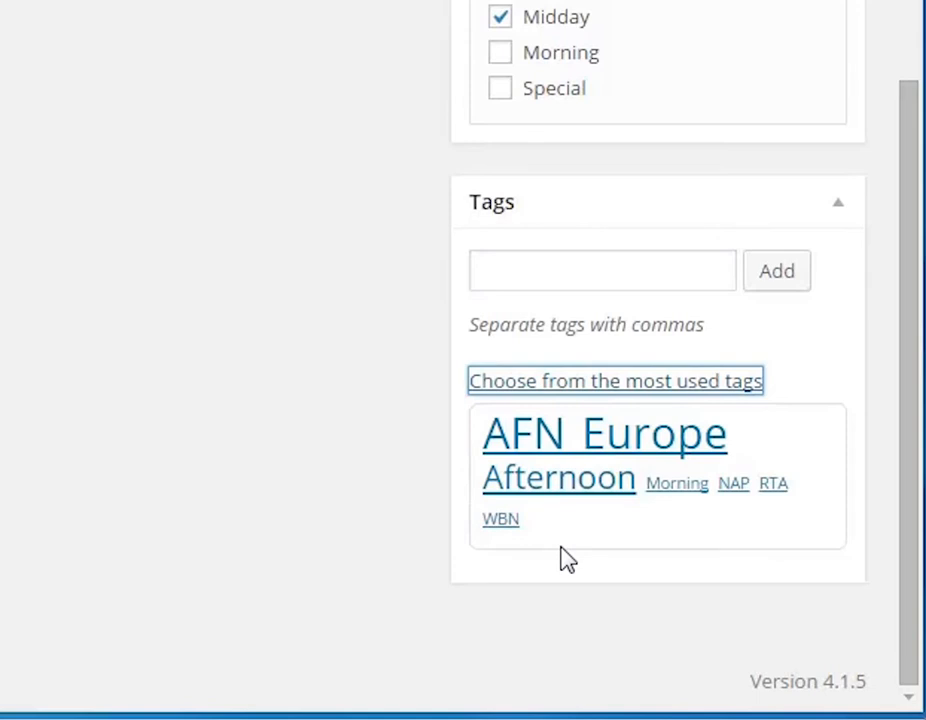
pyautogui.click(544, 442)
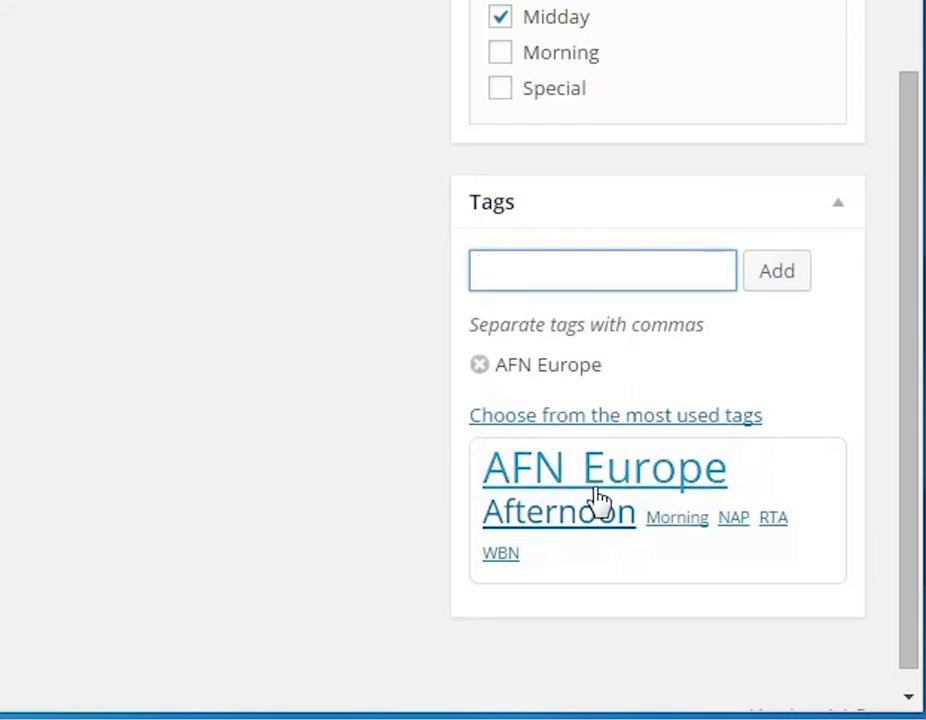
pyautogui.click(732, 522)
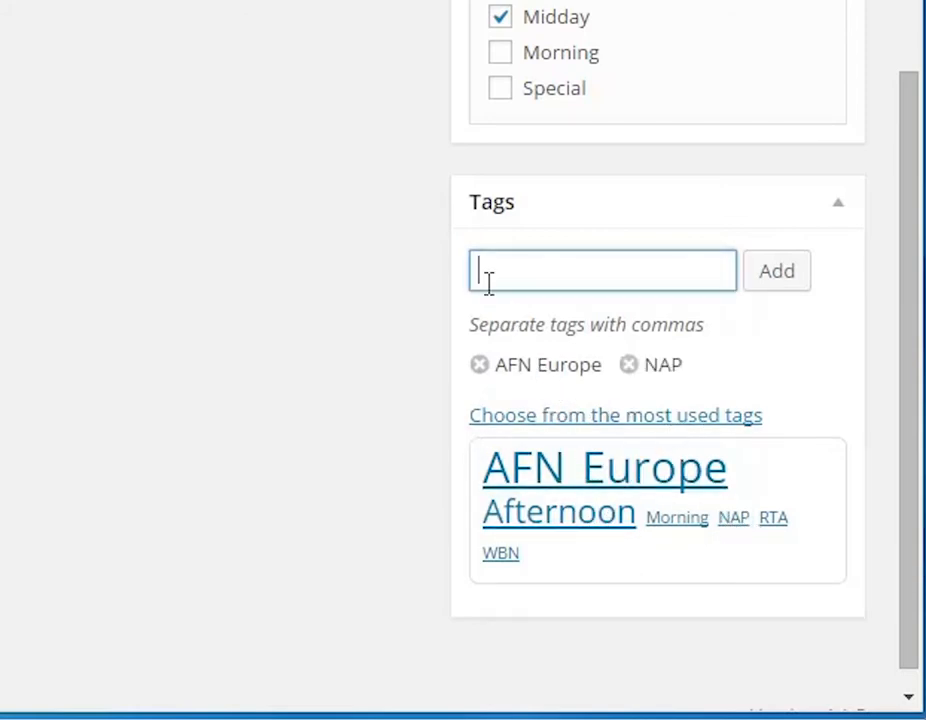
pyautogui.write('midday')
pyautogui.click(777, 273)
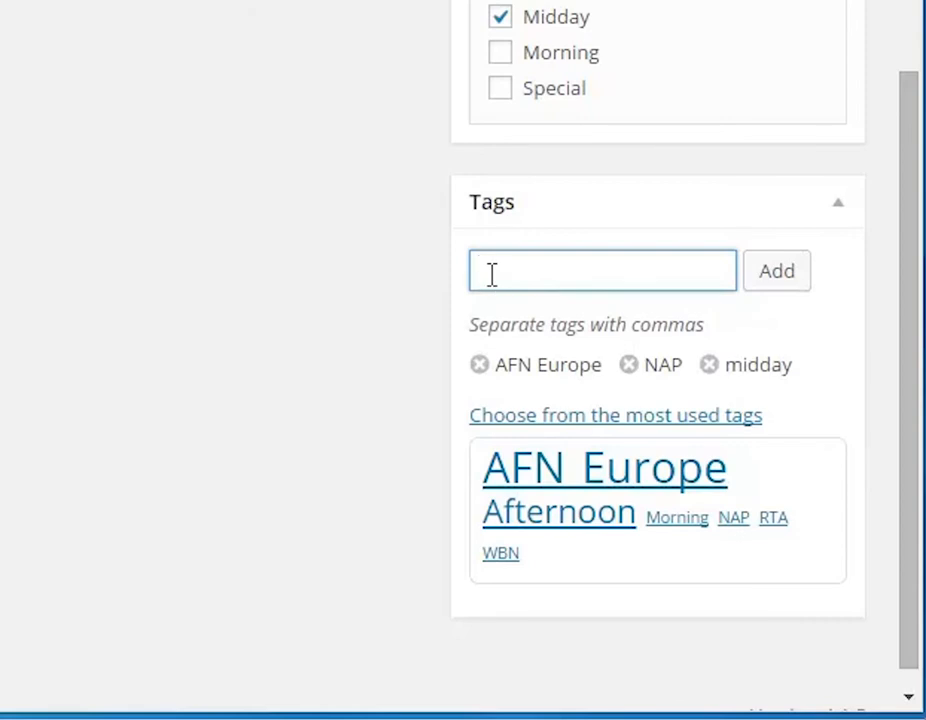
pyautogui.write('wash')
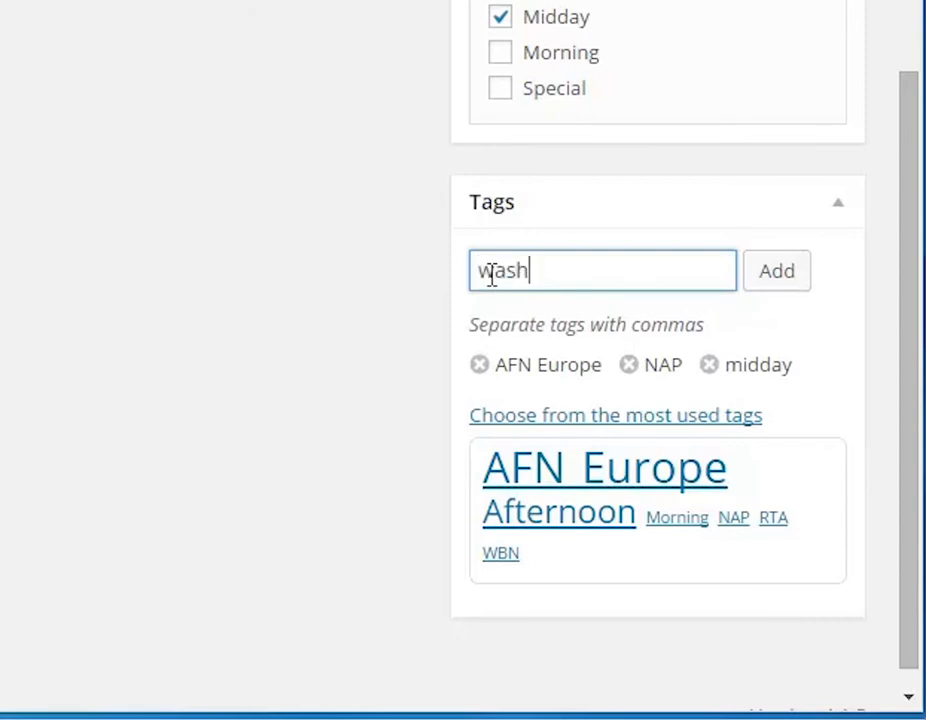
pyautogui.write('ington')
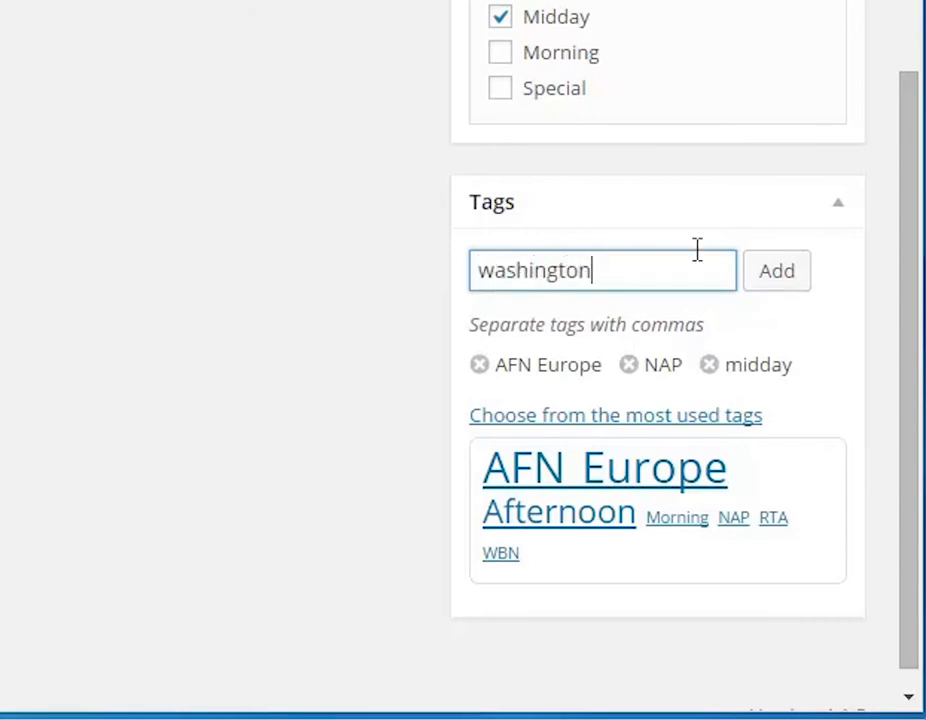
pyautogui.click(792, 270)
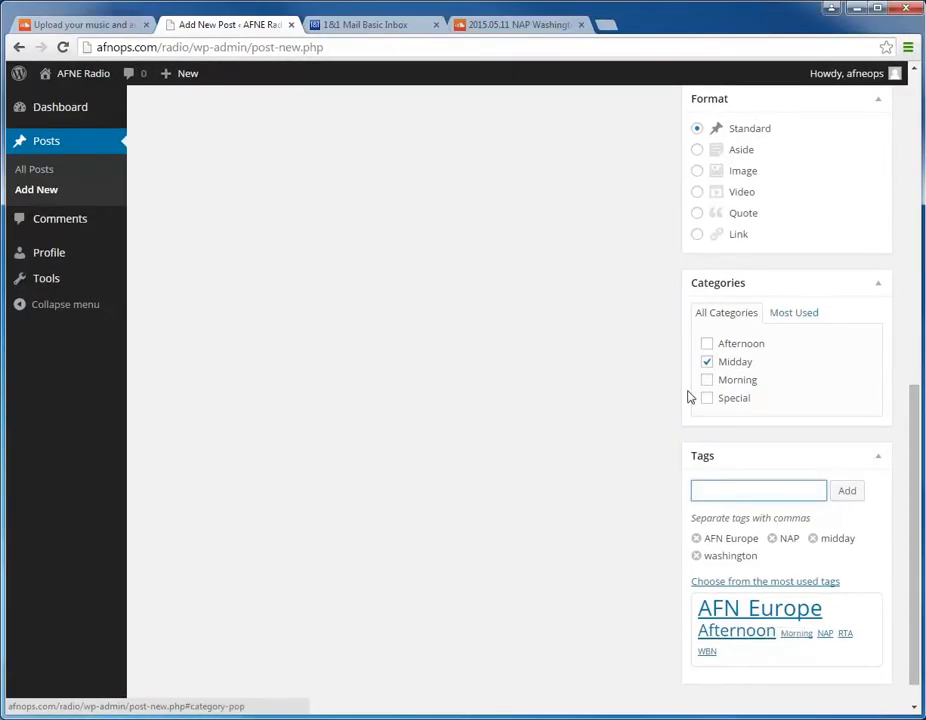
pyautogui.scroll(10, 658, 450)
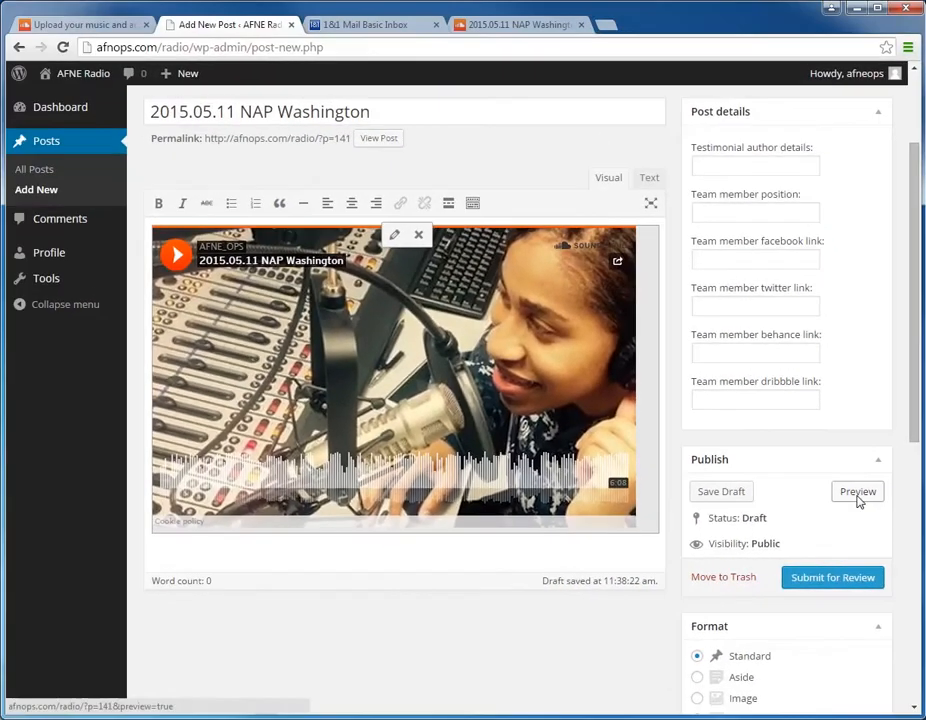
# Step: Preview the new show post, close the preview, and submit the post for review
pyautogui.click(831, 452)
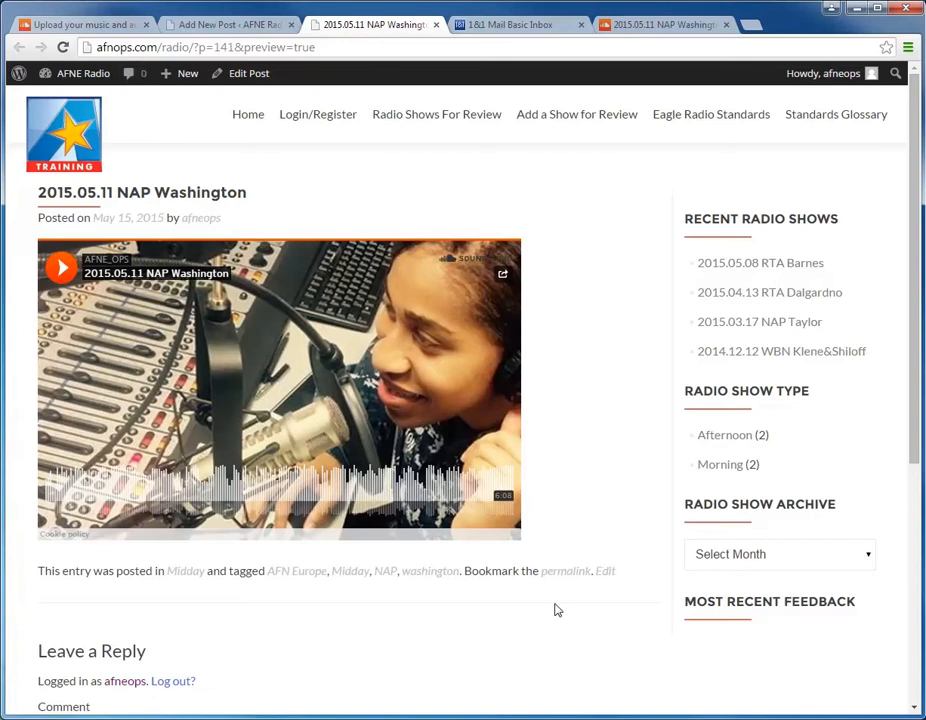
pyautogui.click(436, 25)
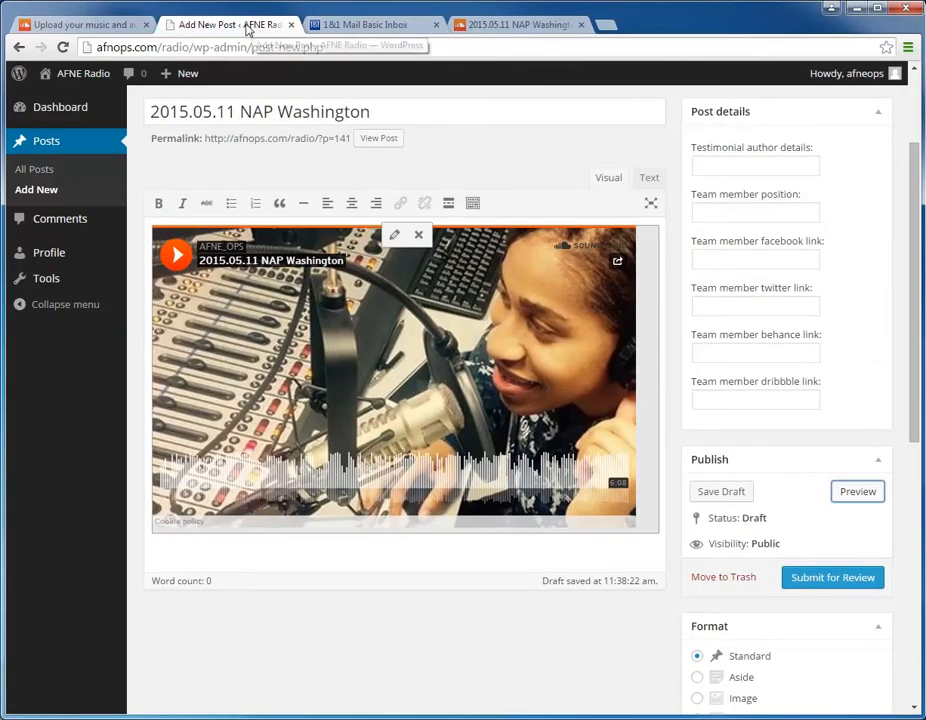
pyautogui.click(826, 582)
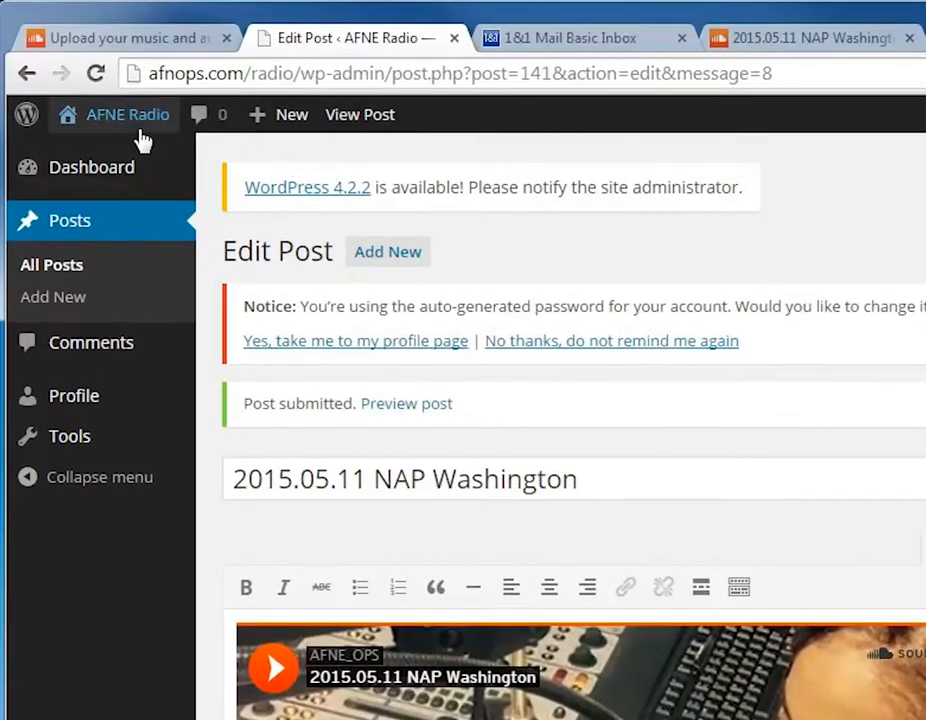
# Step: Visit the AFNE Radio site and read through the Eagle Radio Standards page
pyautogui.moveTo(92, 87)
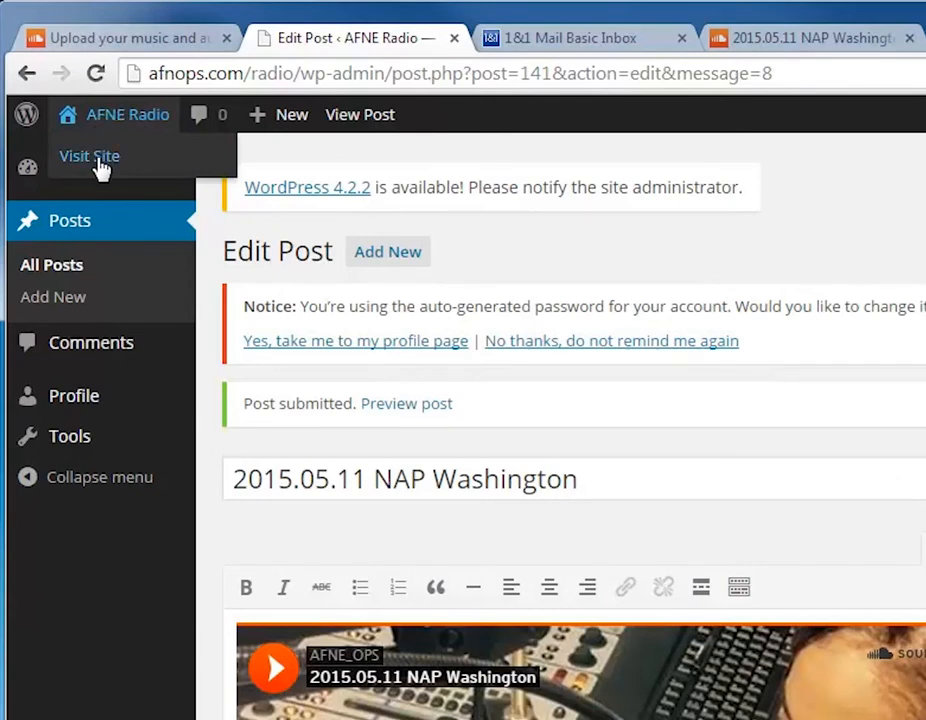
pyautogui.click(100, 167)
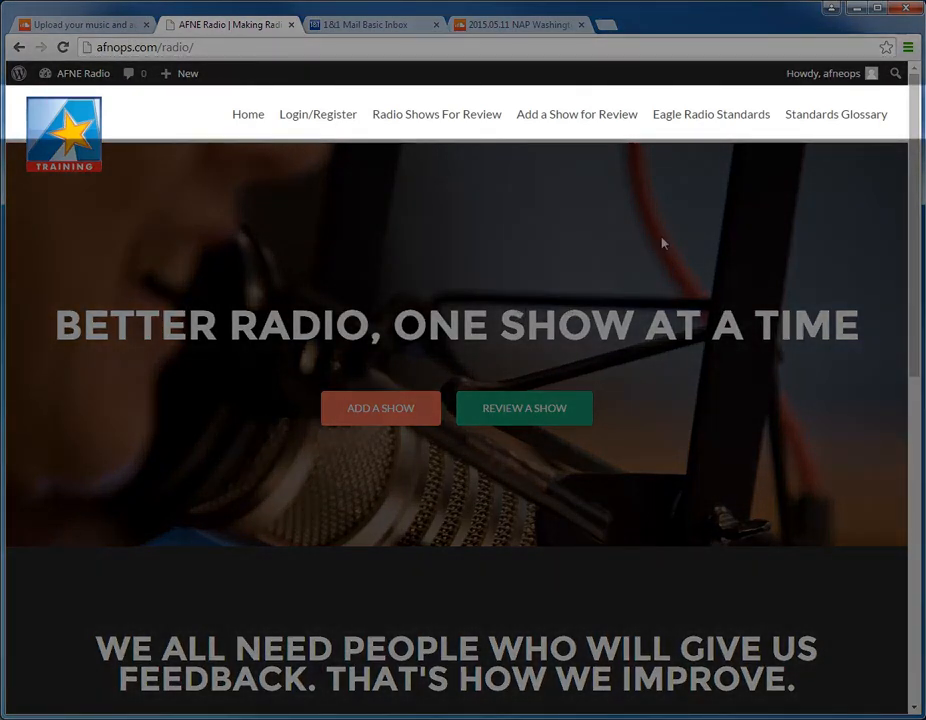
pyautogui.click(693, 120)
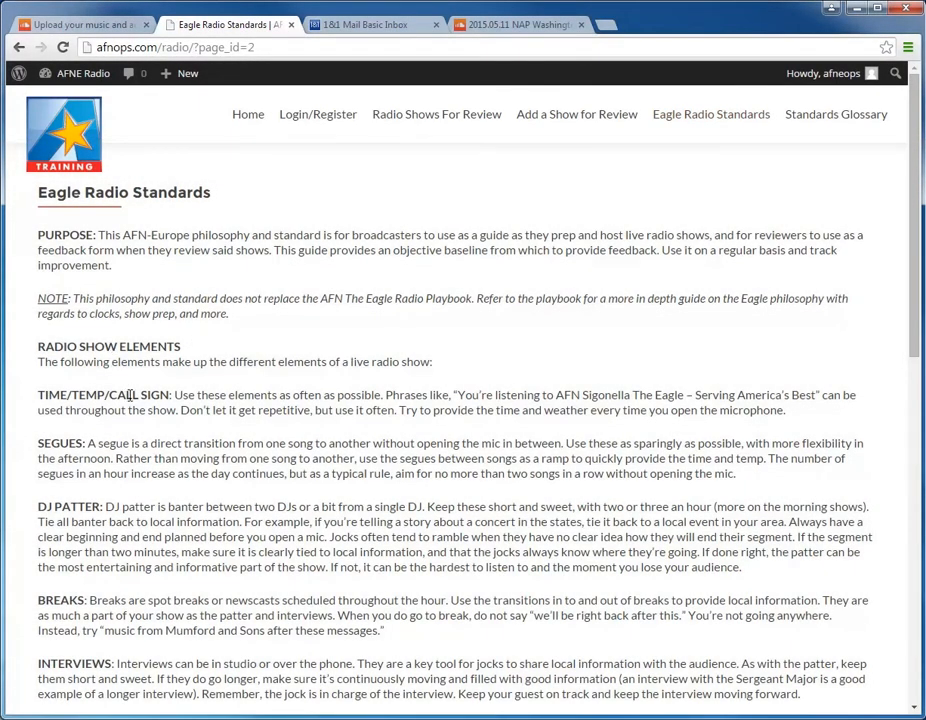
pyautogui.scroll(-5, 130, 396)
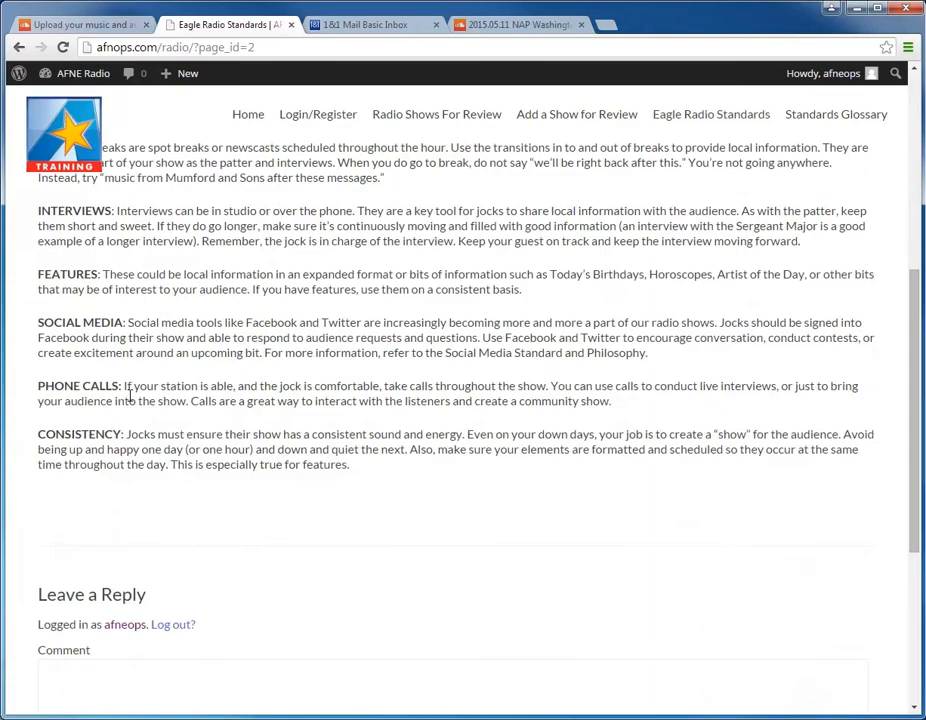
pyautogui.scroll(4, 130, 396)
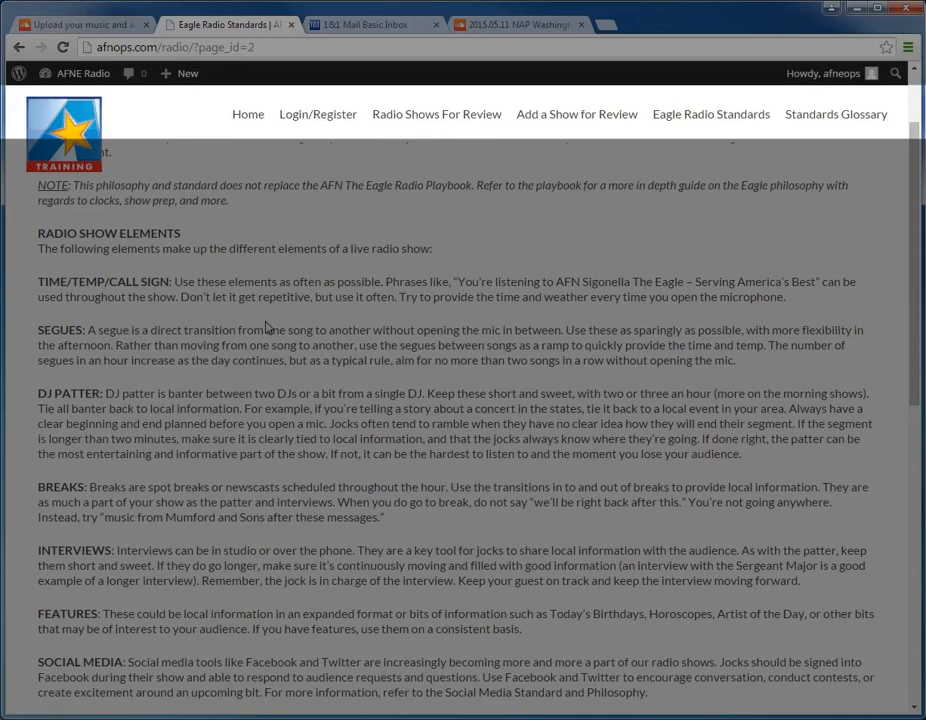
pyautogui.scroll(2, 264, 327)
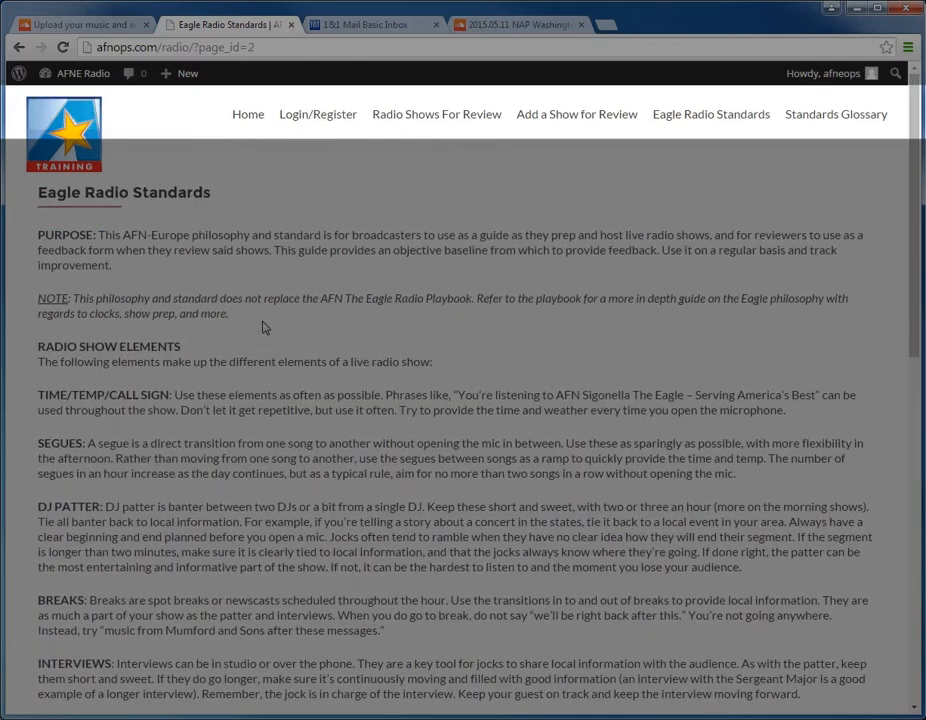
# Step: Read through the Standards Glossary, from Overall Tone through Overall Sound and Interviews
pyautogui.click(830, 116)
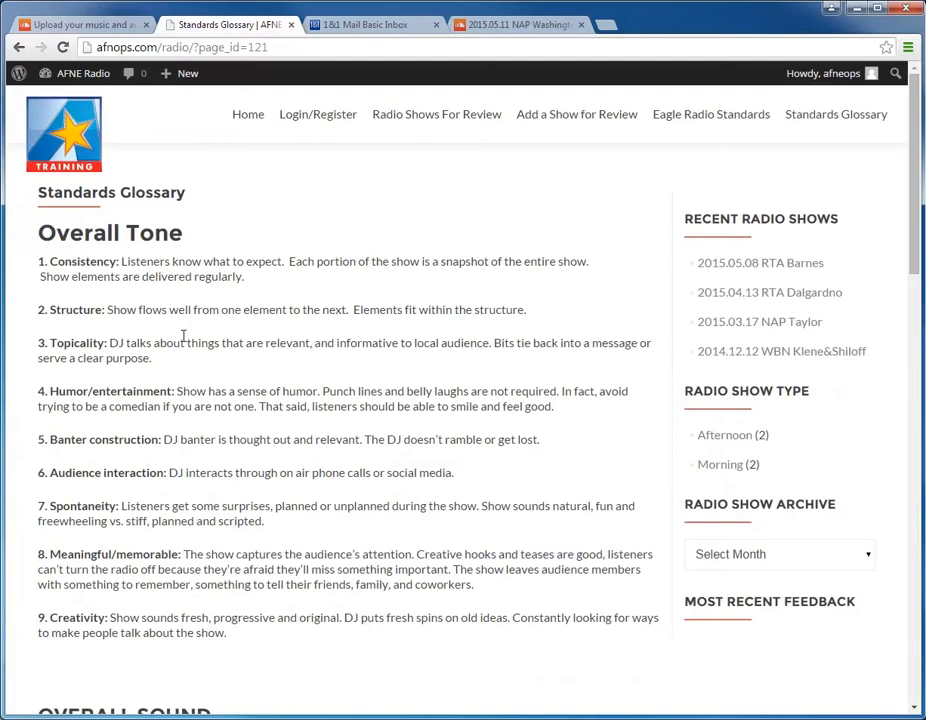
pyautogui.scroll(-4, 186, 454)
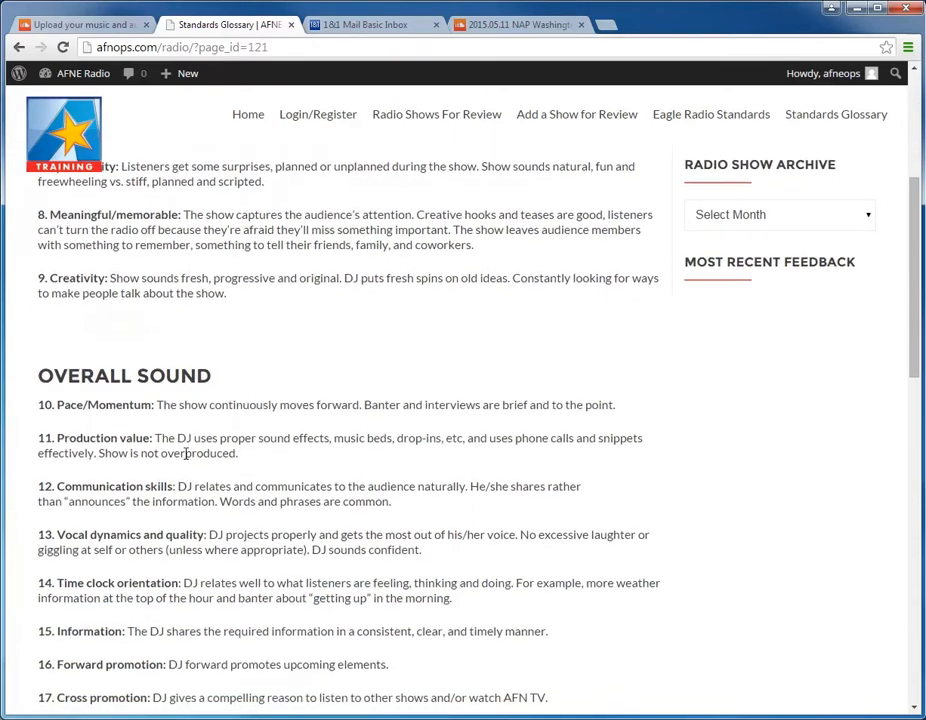
pyautogui.scroll(-3, 186, 454)
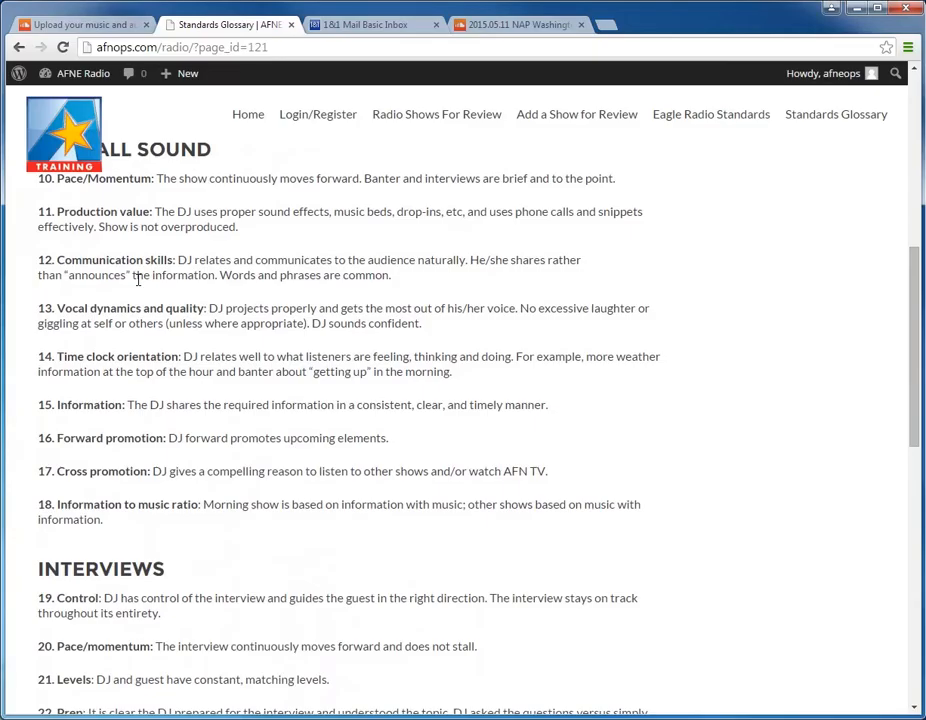
pyautogui.scroll(-2, 138, 280)
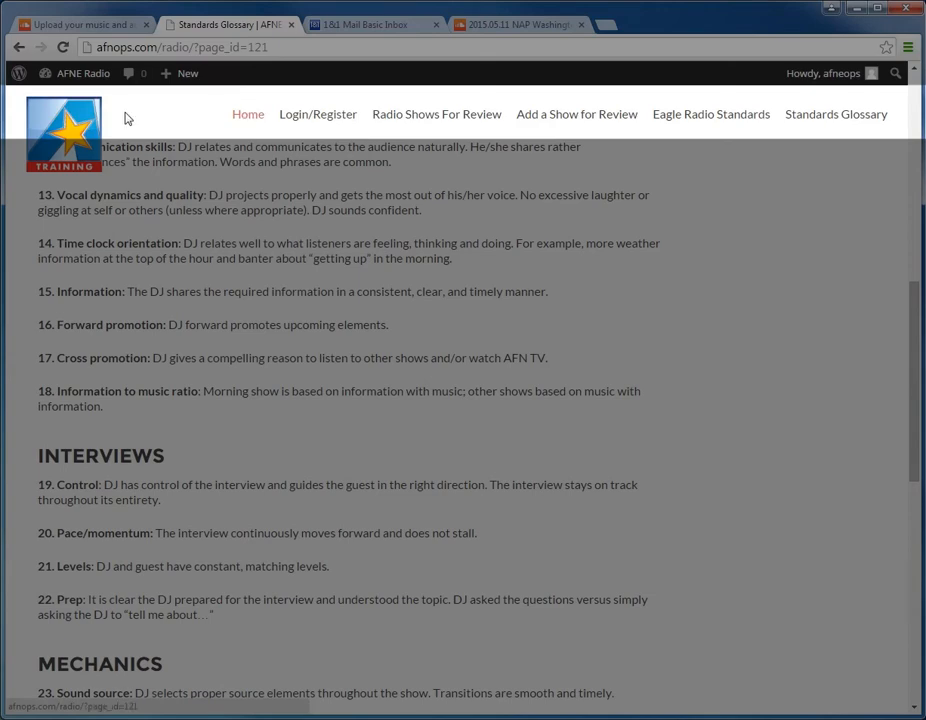
# Step: Go from the site's home page to the shows for review and open the downloadable Feedback Form
pyautogui.click(63, 131)
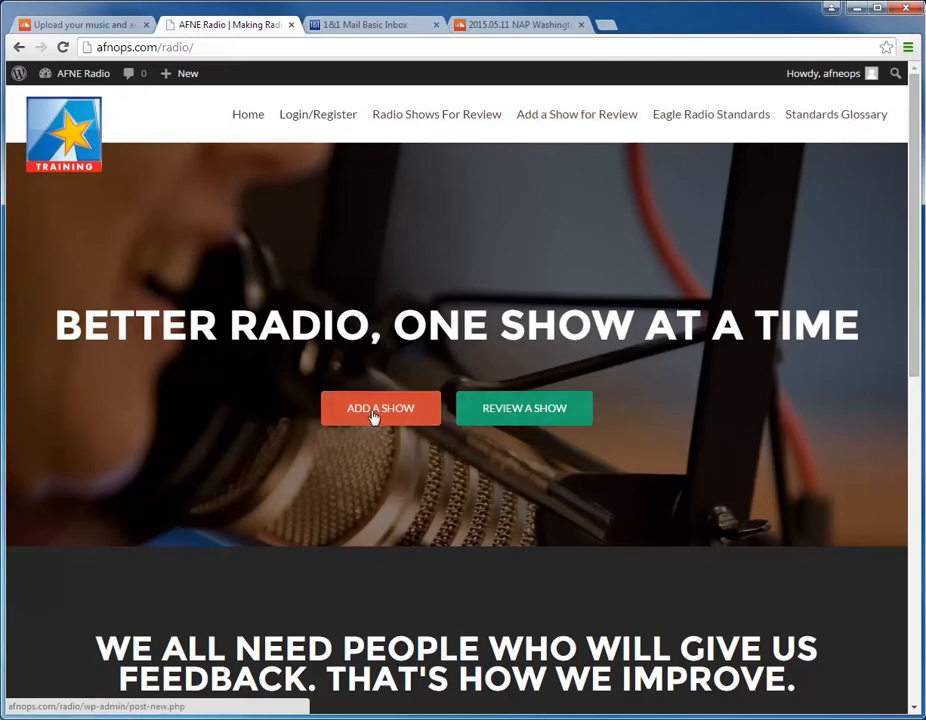
pyautogui.click(515, 409)
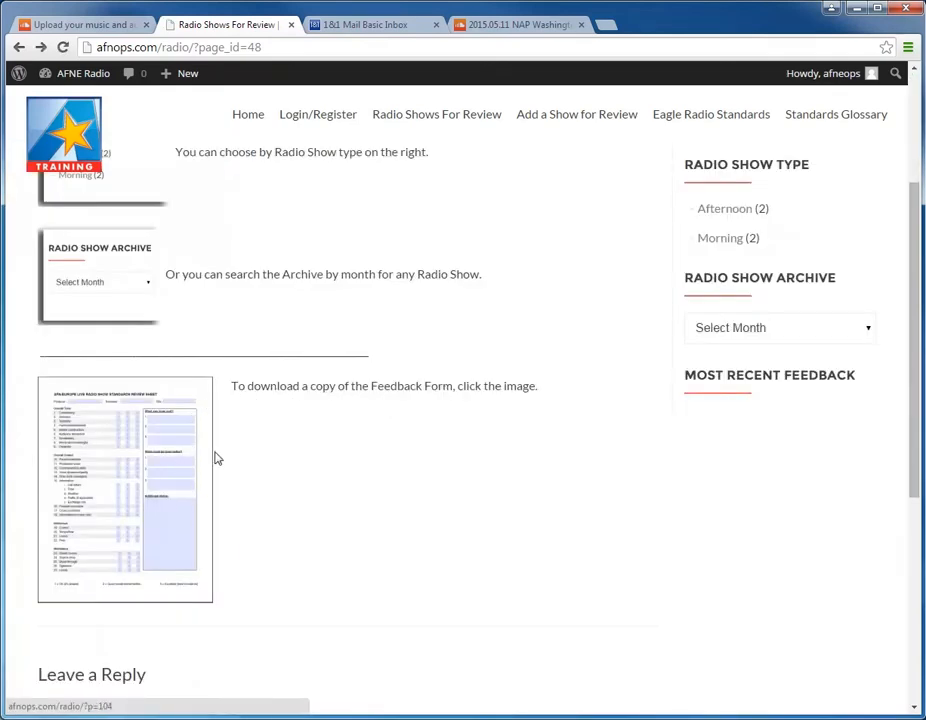
pyautogui.click(145, 492)
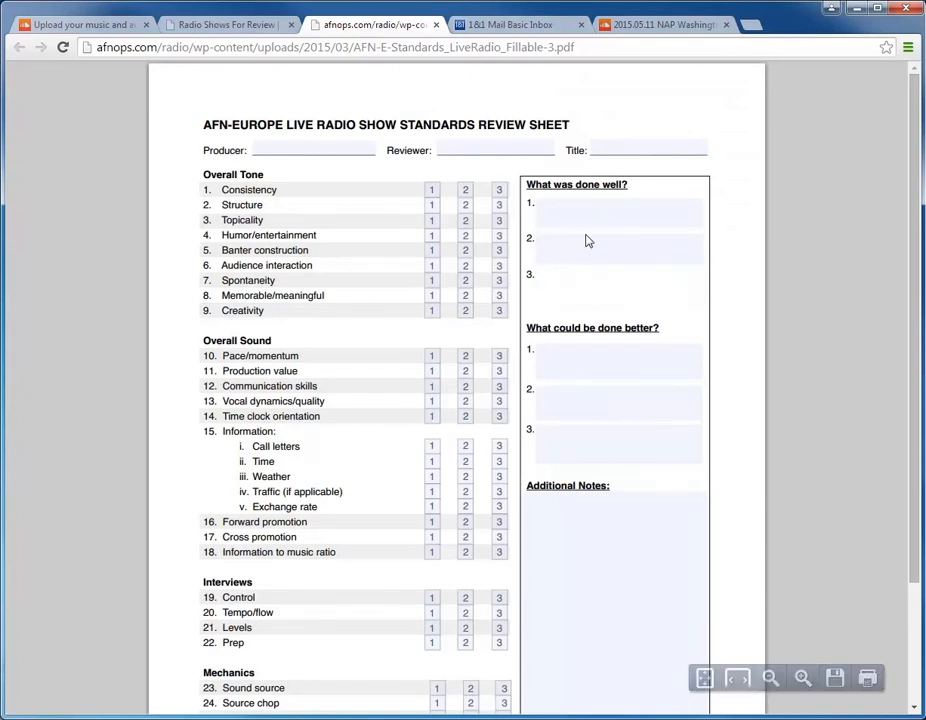
# Step: On the review sheet, rate Consistency 1, Structure 2 and Topicality 3, and look over the comment fields and remaining criteria
pyautogui.click(593, 275)
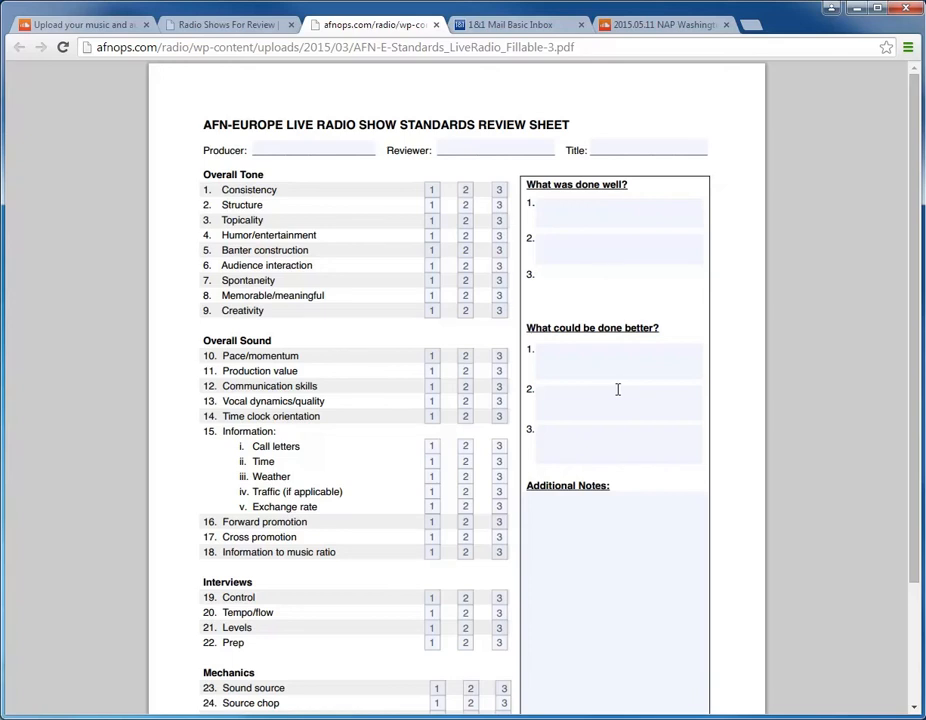
pyautogui.click(569, 517)
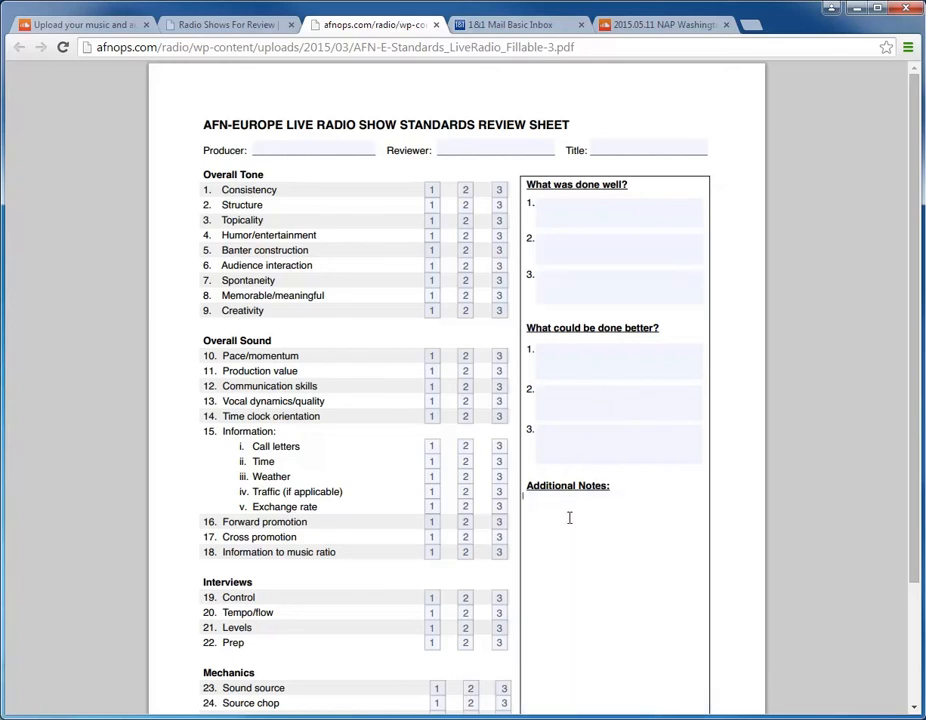
pyautogui.click(432, 189)
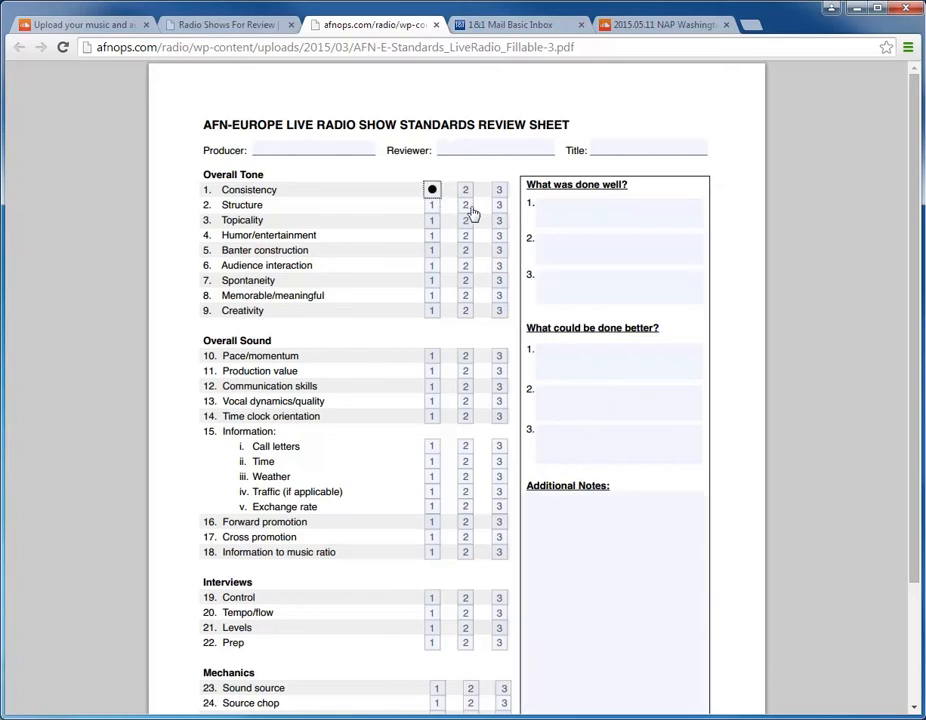
pyautogui.click(465, 205)
pyautogui.click(499, 220)
pyautogui.scroll(-1, 254, 266)
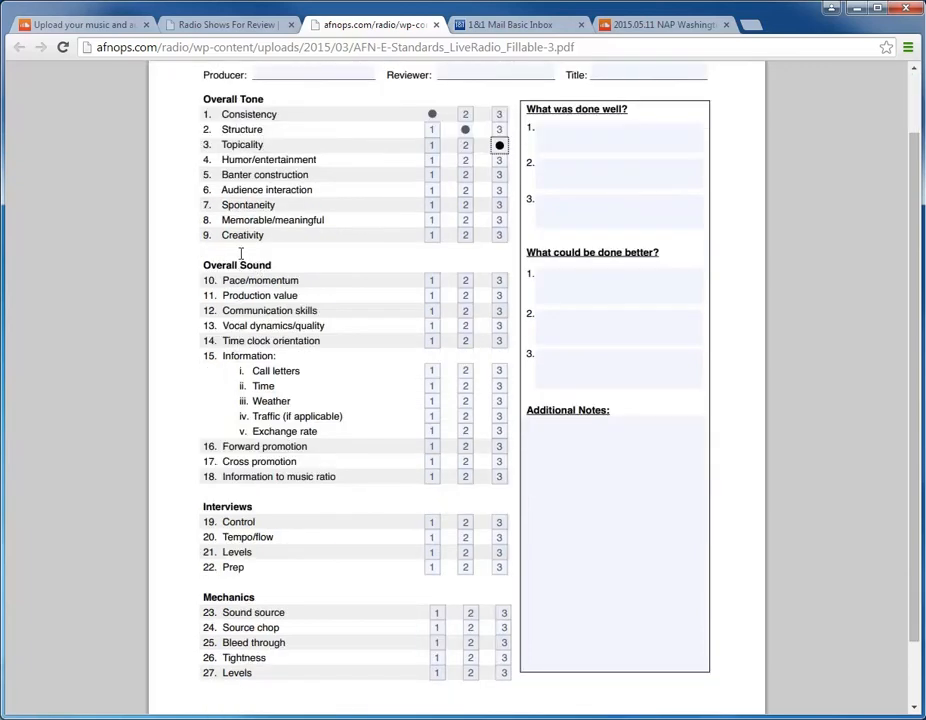
pyautogui.scroll(1, 240, 255)
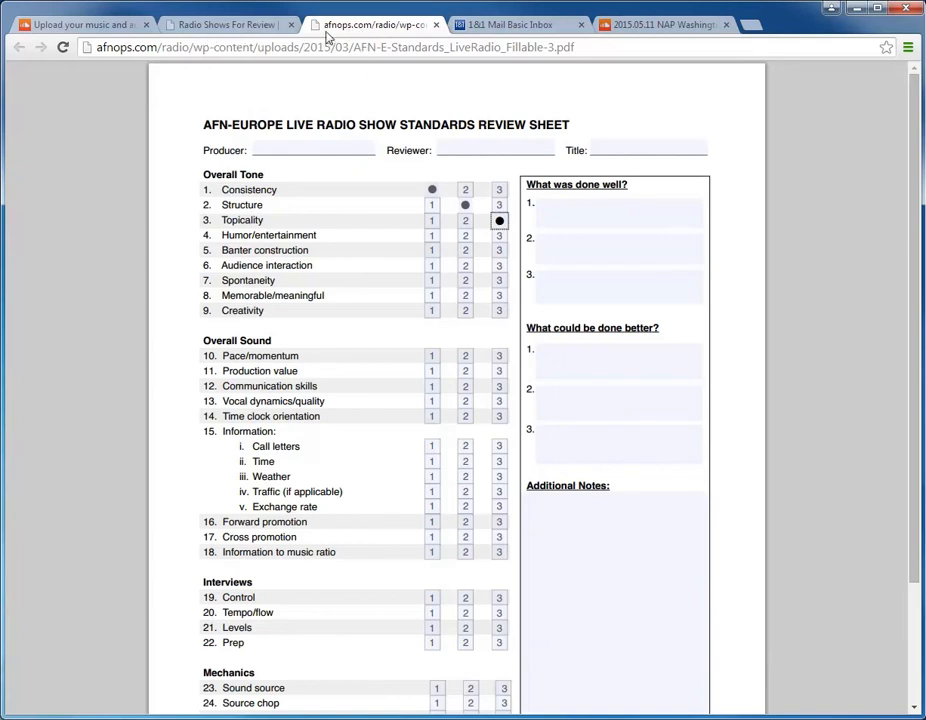
# Step: Return to the Radio Shows For Review page and examine the recent shows, show types and months in the archive
pyautogui.click(233, 25)
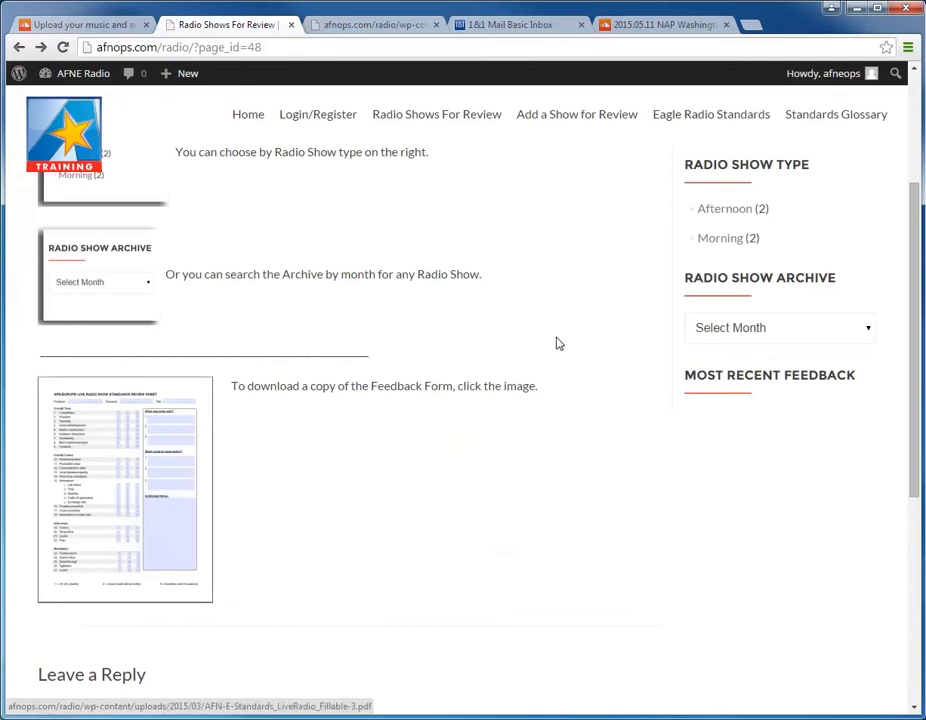
pyautogui.scroll(3, 558, 343)
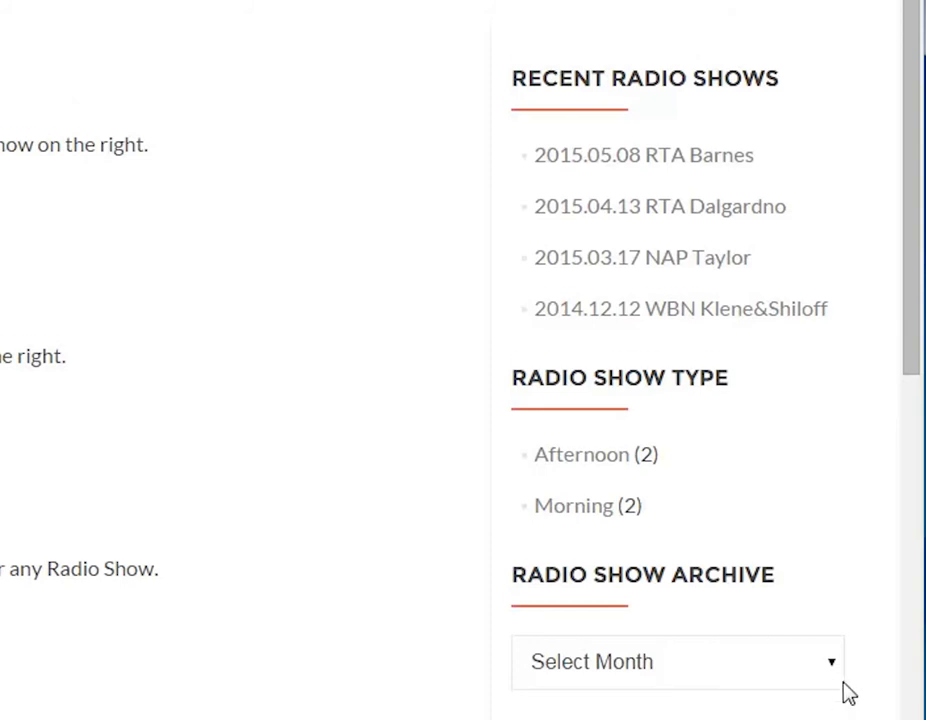
pyautogui.scroll(-2, 840, 660)
pyautogui.click(835, 550)
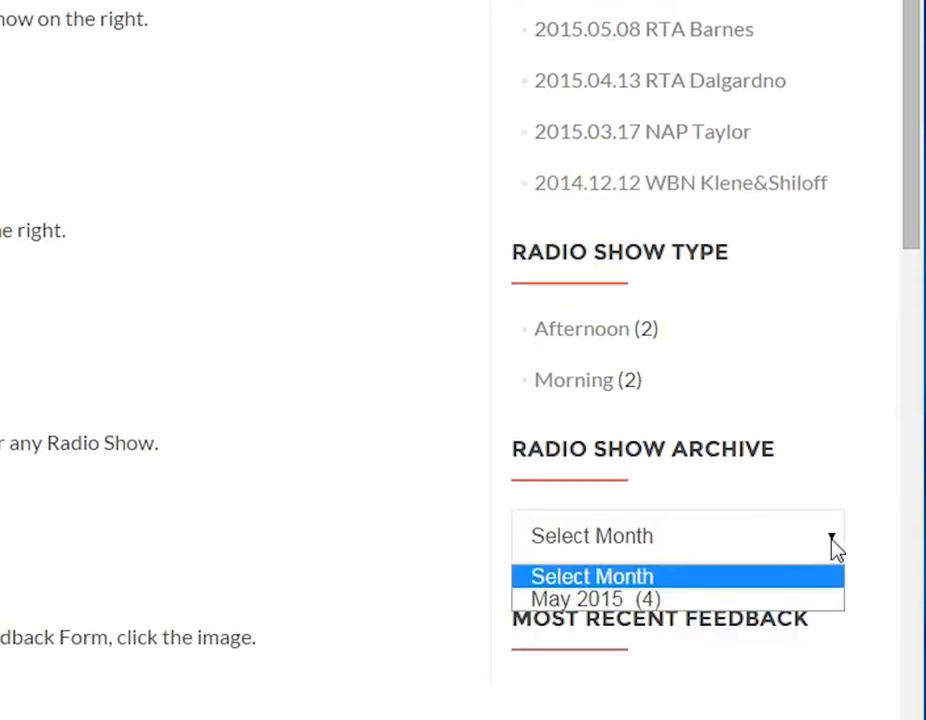
pyautogui.click(835, 548)
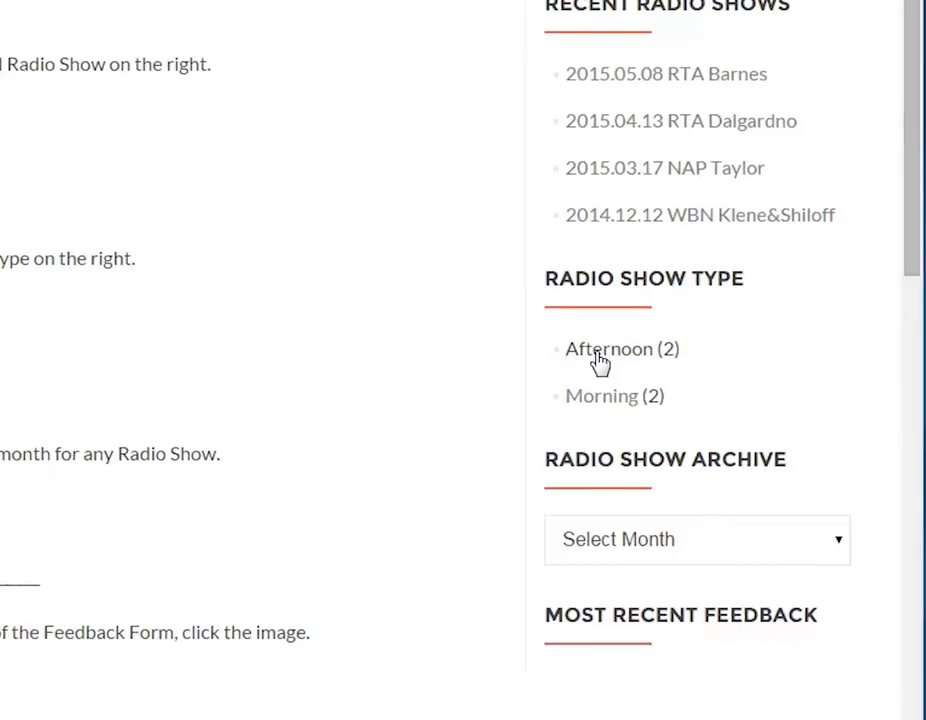
# Step: Open the 2015.04.13 RTA show from the Afternoon shows and start playing its recording
pyautogui.click(571, 343)
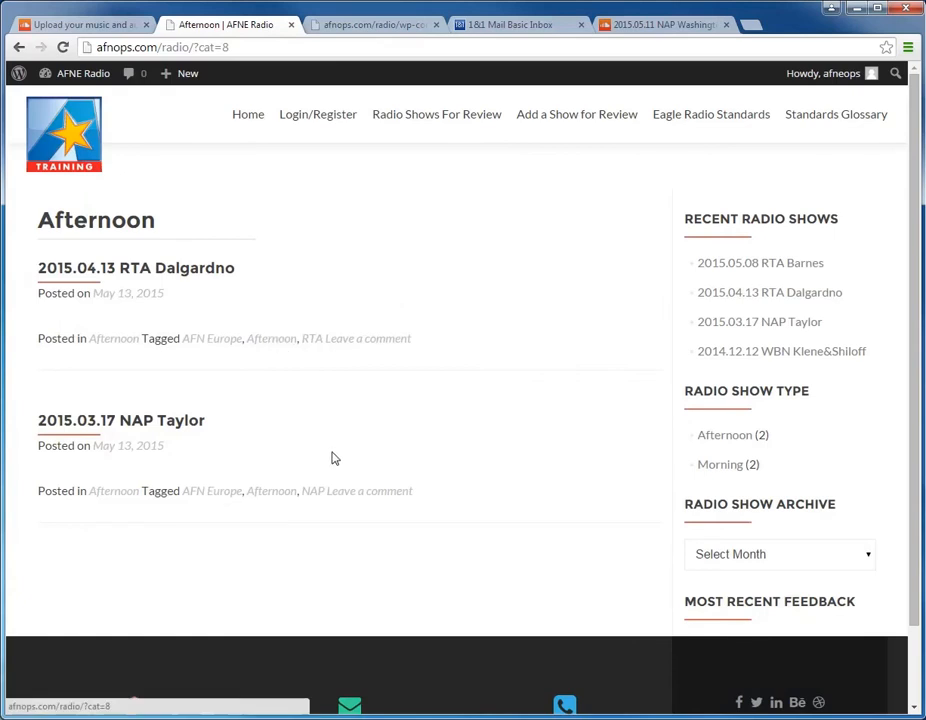
pyautogui.click(207, 271)
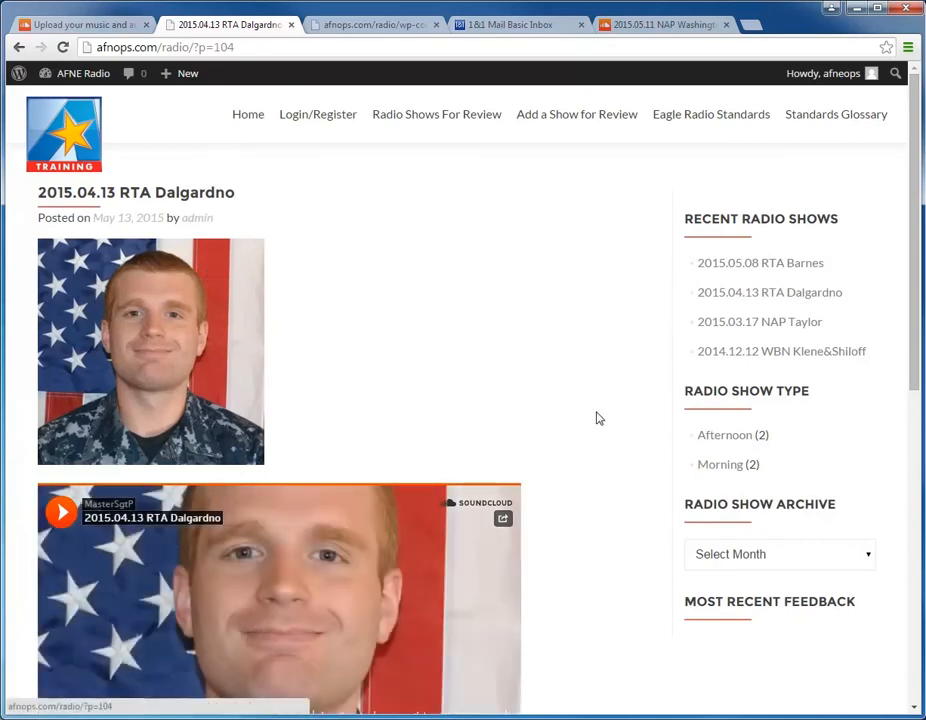
pyautogui.scroll(-3, 597, 490)
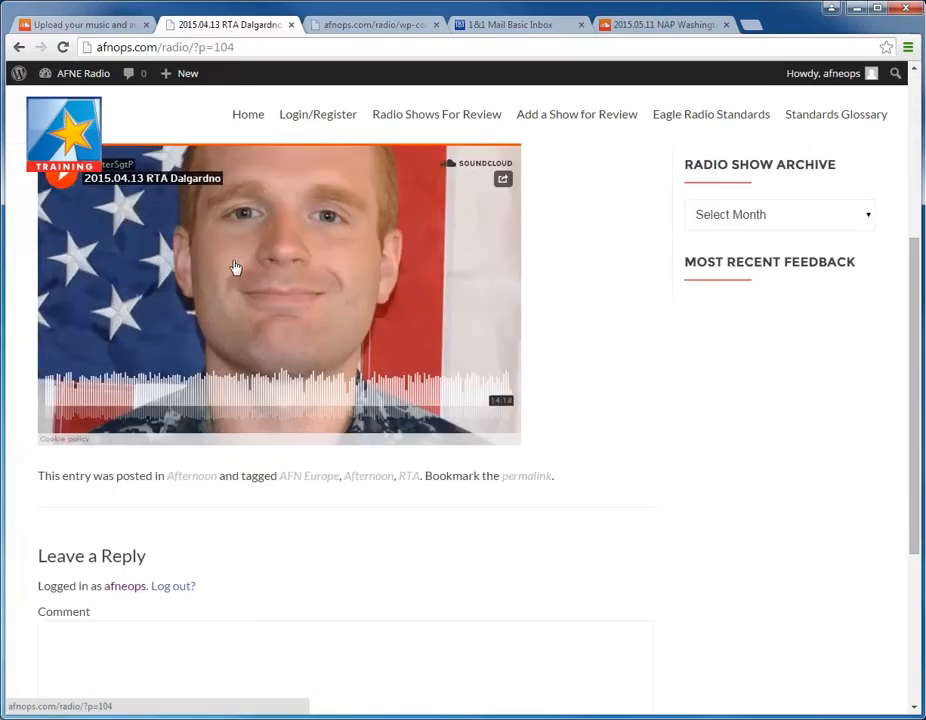
pyautogui.scroll(1, 234, 268)
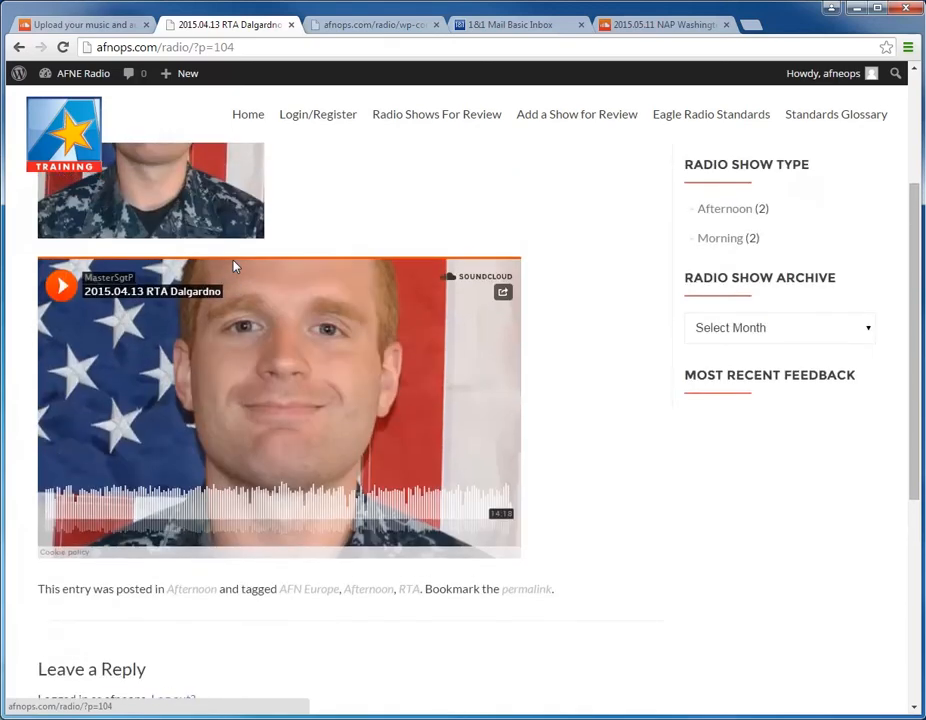
pyautogui.click(60, 287)
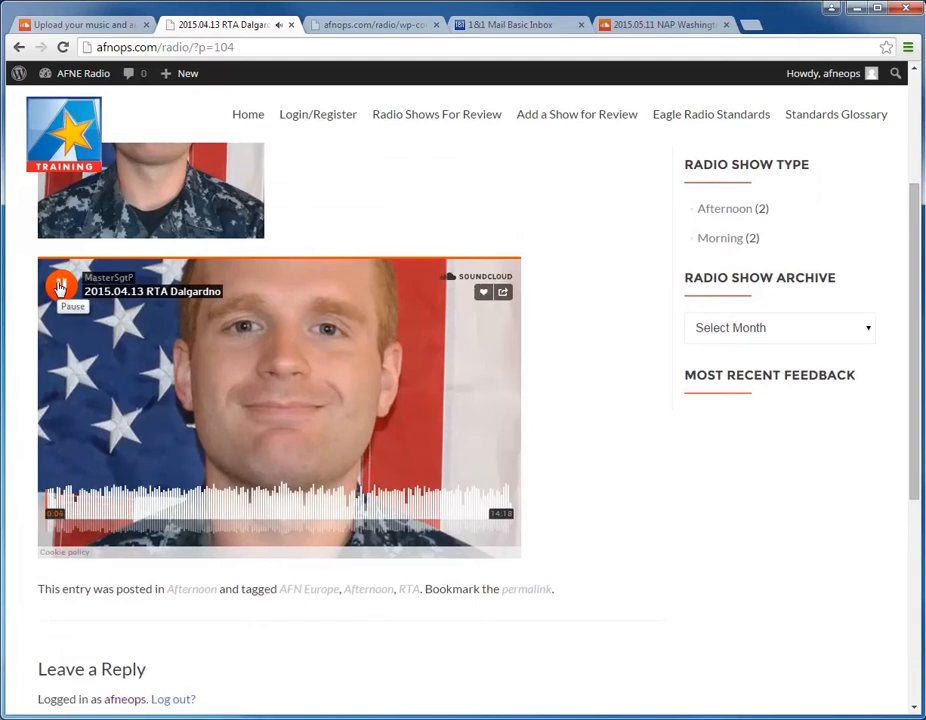
# Step: Visit the review sheet's first "What was done well?" field, return to the playing show, and seek to about 0:55 and back to 0:36
pyautogui.click(365, 25)
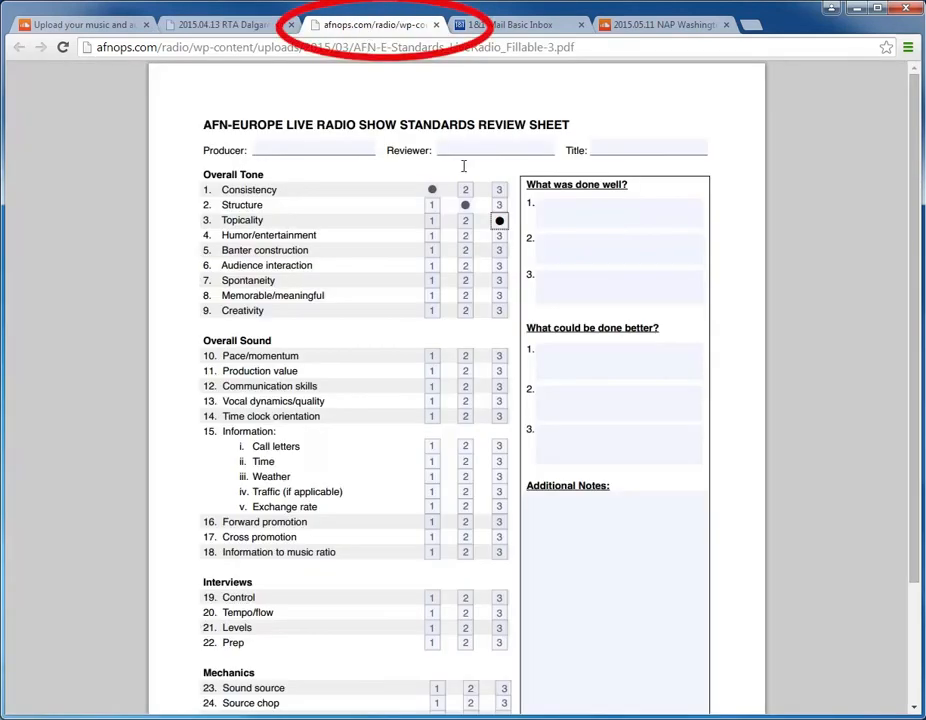
pyautogui.click(575, 212)
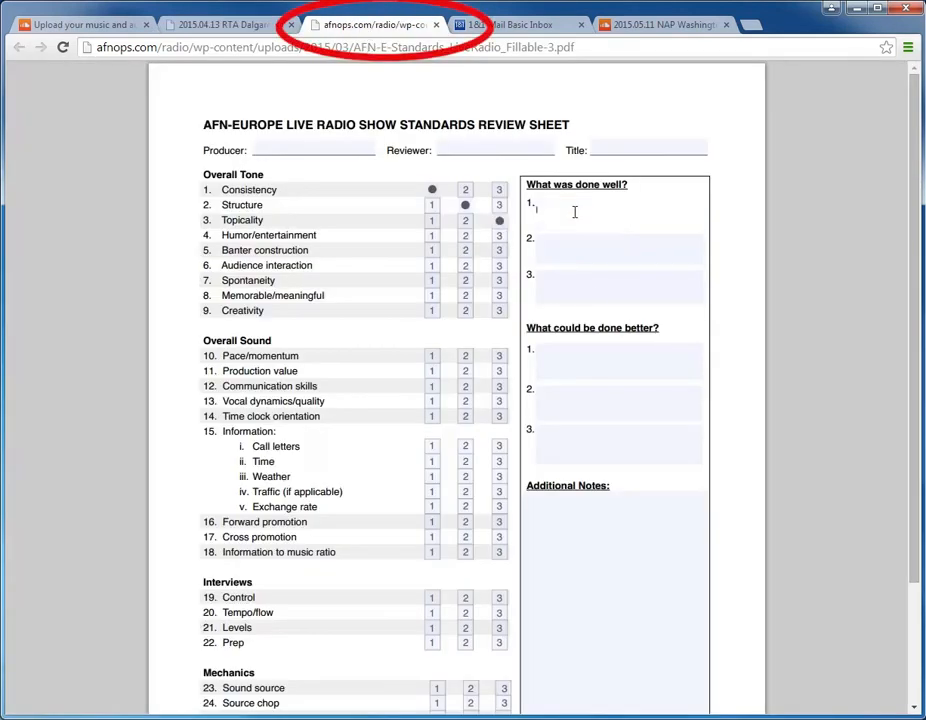
pyautogui.click(213, 22)
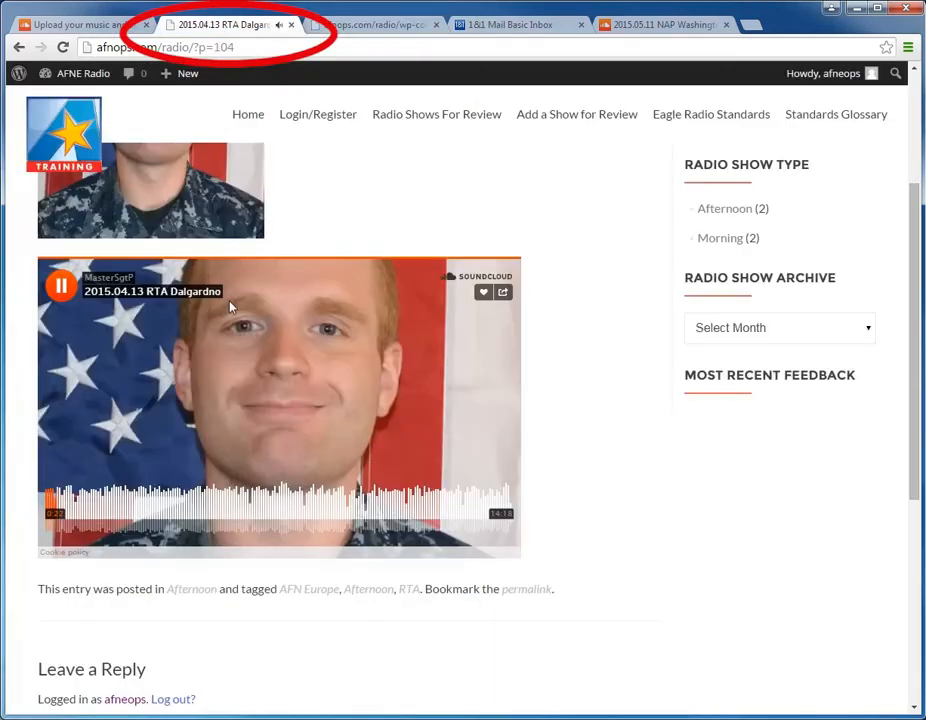
pyautogui.click(75, 512)
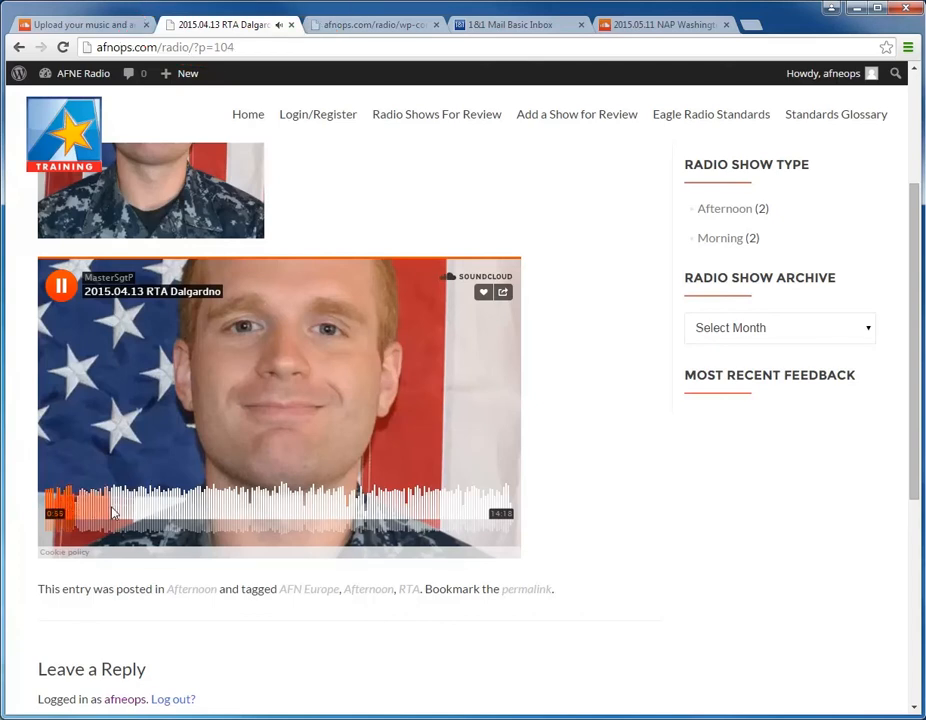
pyautogui.click(66, 513)
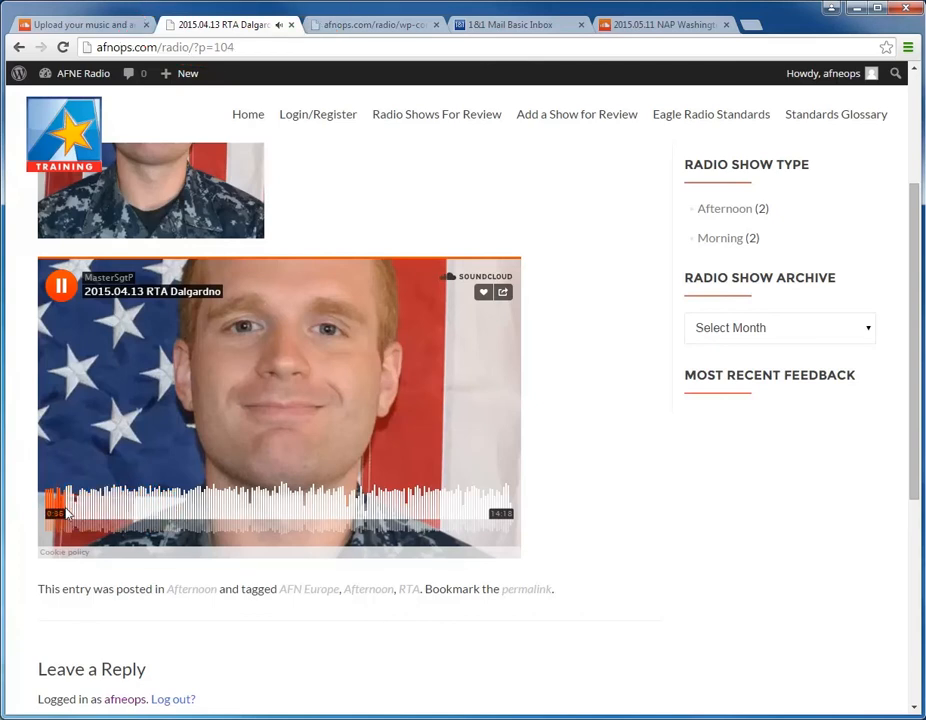
# Step: Seek the playing show ahead to about the one-minute mark and enter "Great intro" in the review sheet's Additional Notes
pyautogui.click(73, 512)
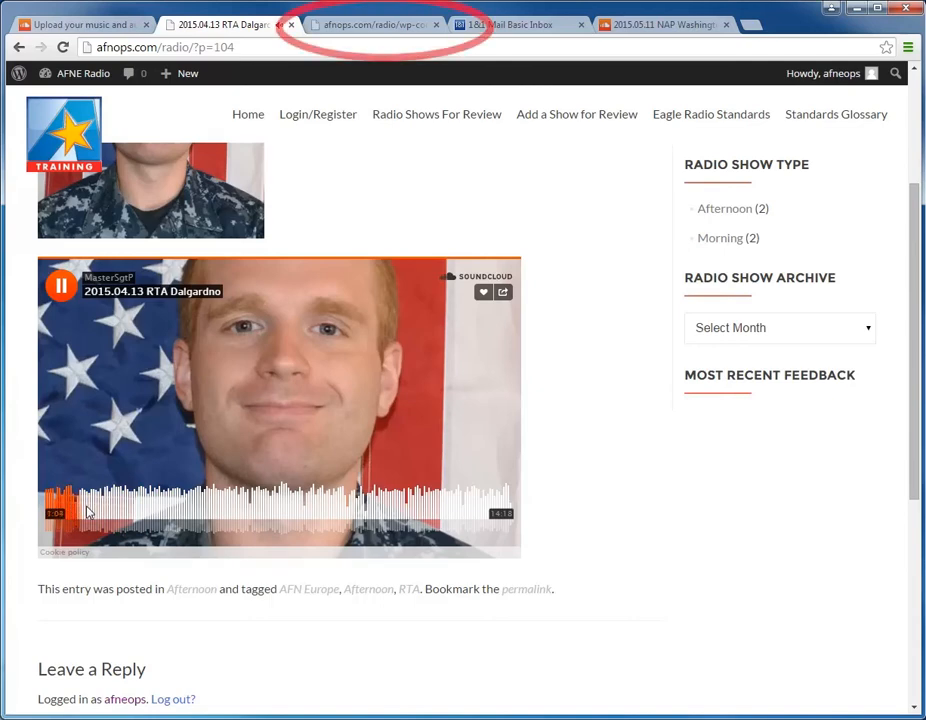
pyautogui.click(355, 33)
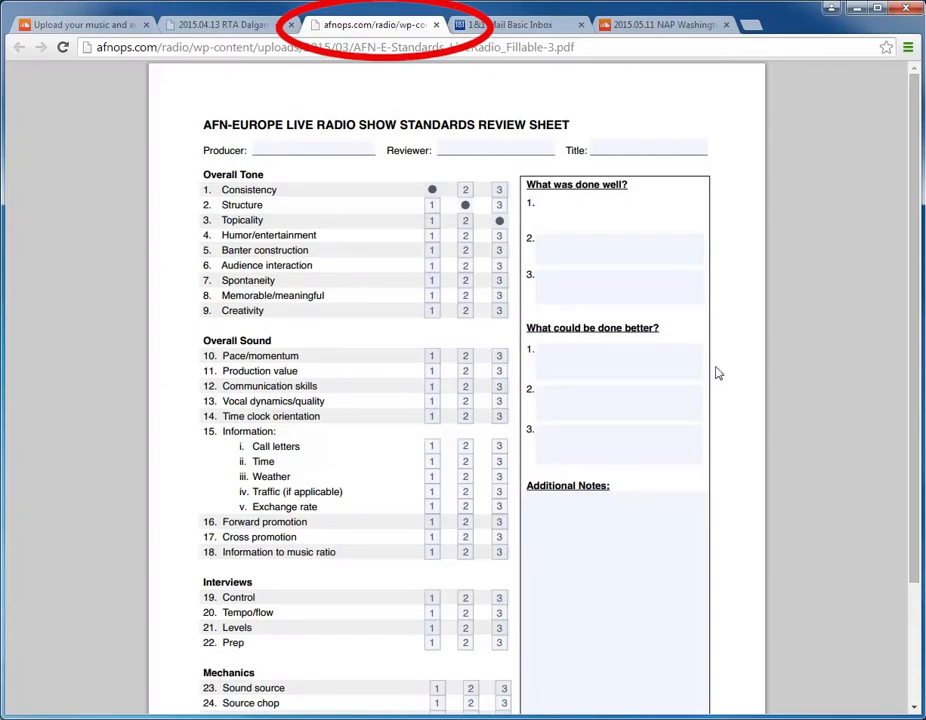
pyautogui.click(558, 540)
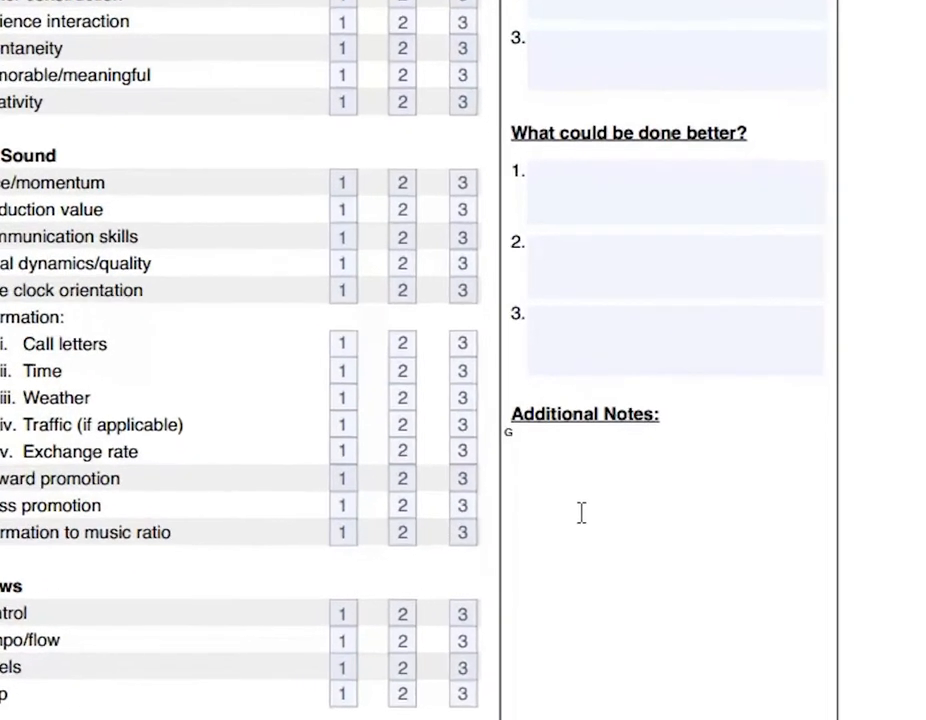
pyautogui.write('Great in')
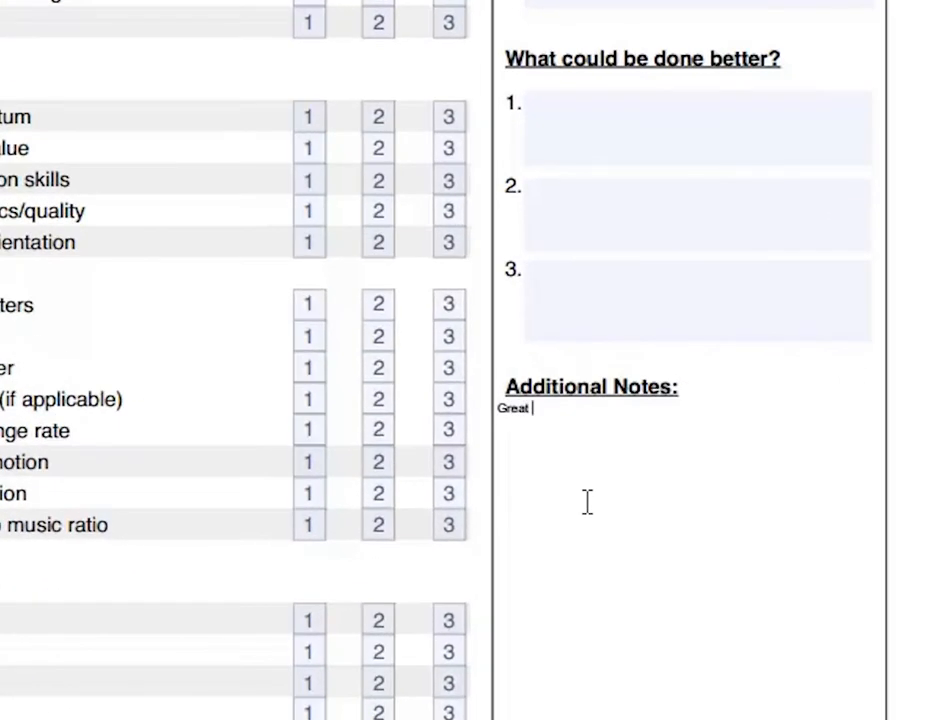
pyautogui.write('tro')
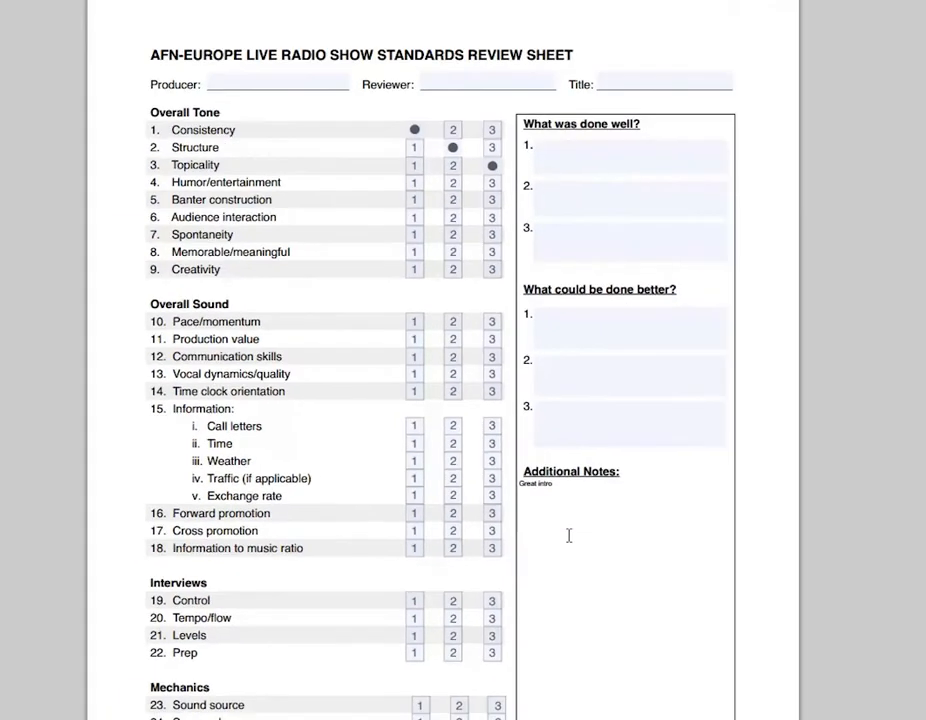
# Step: Return to the 2015.04.13 RTA show, pause its playback at about 3:32 and dismiss the SoundCloud promotion over the player
pyautogui.click(218, 28)
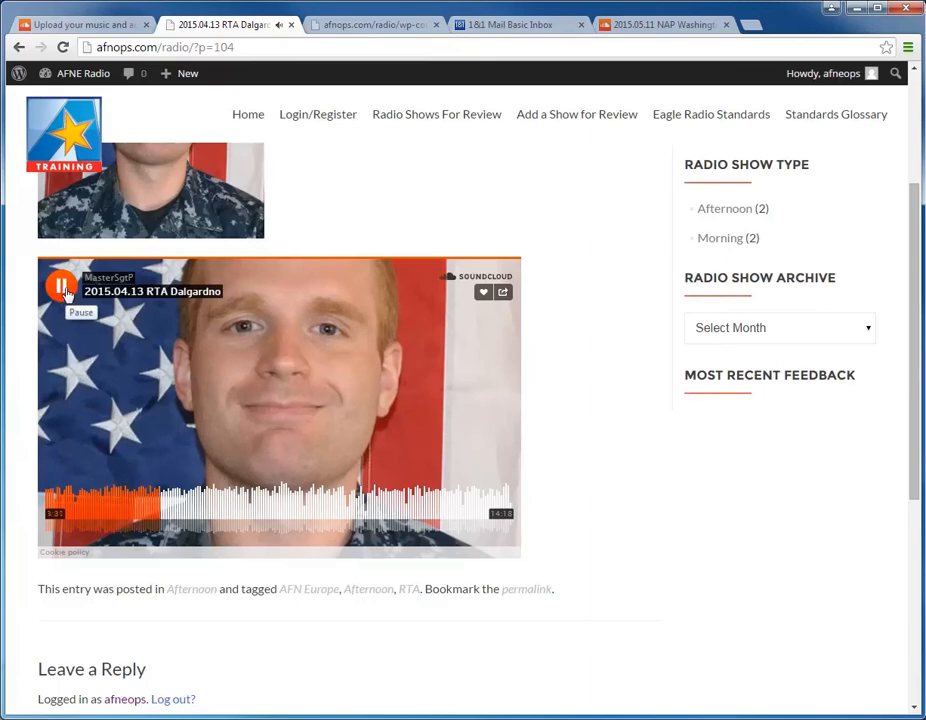
pyautogui.click(61, 288)
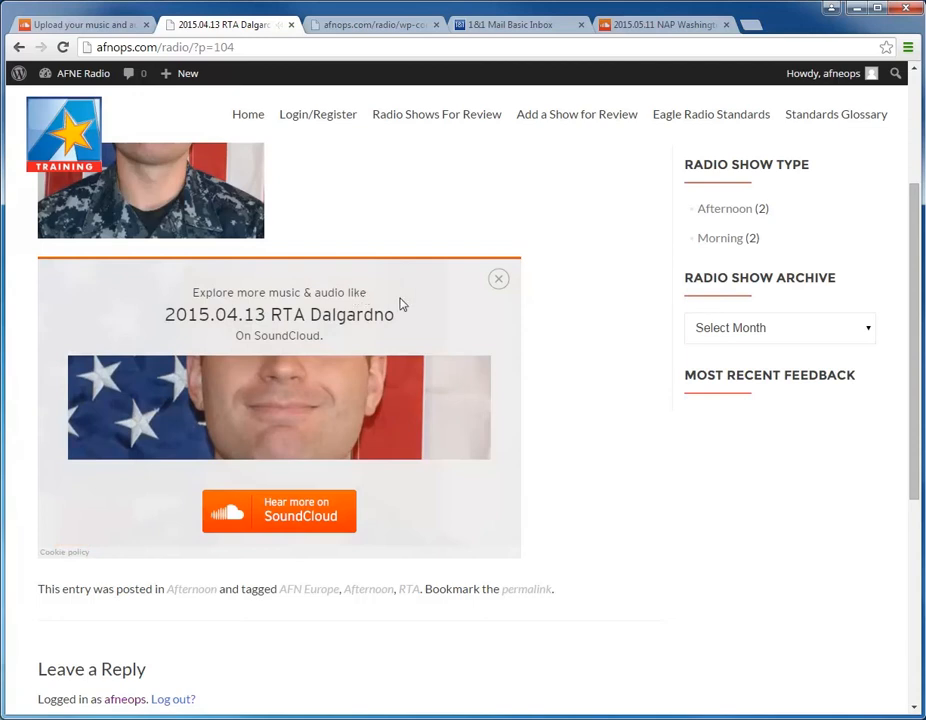
pyautogui.click(498, 280)
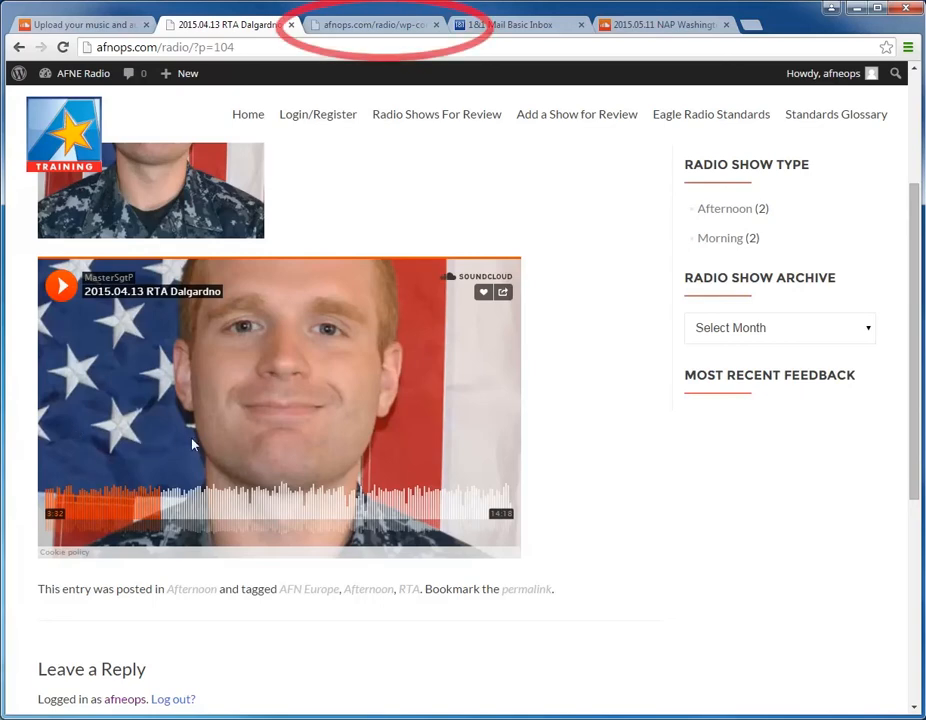
# Step: Look over the review sheet's notes and return to the show page's empty Leave a Reply comment box
pyautogui.click(336, 34)
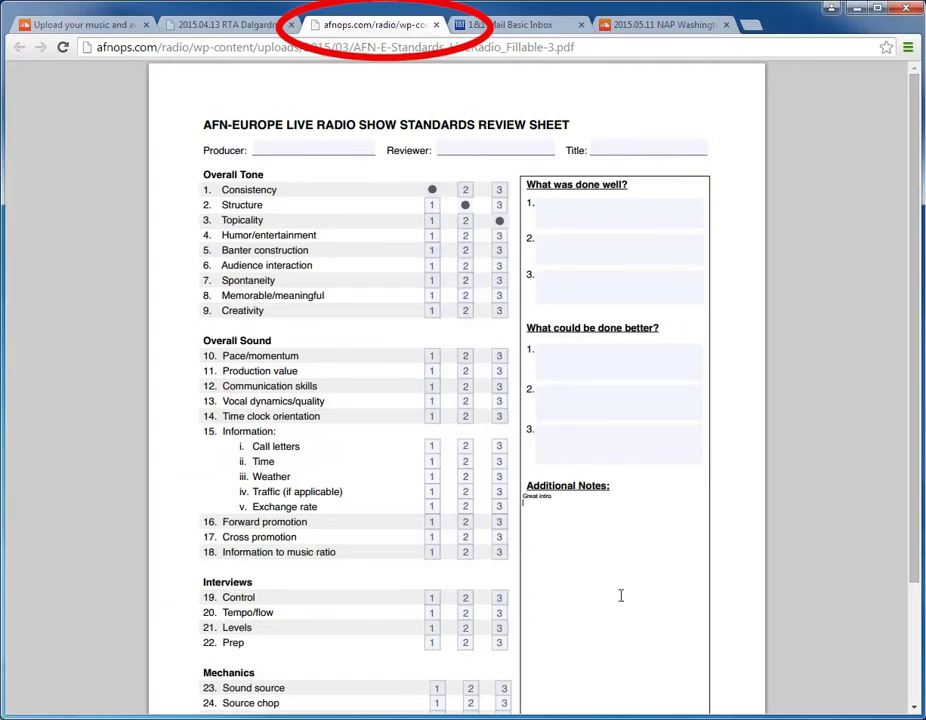
pyautogui.click(225, 24)
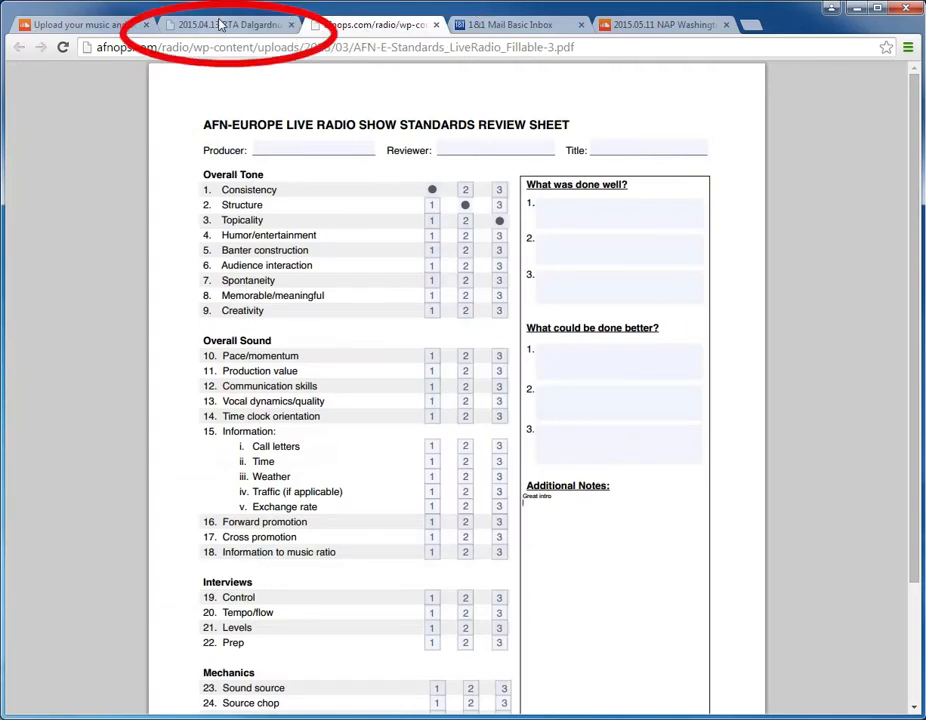
pyautogui.scroll(-4, 135, 572)
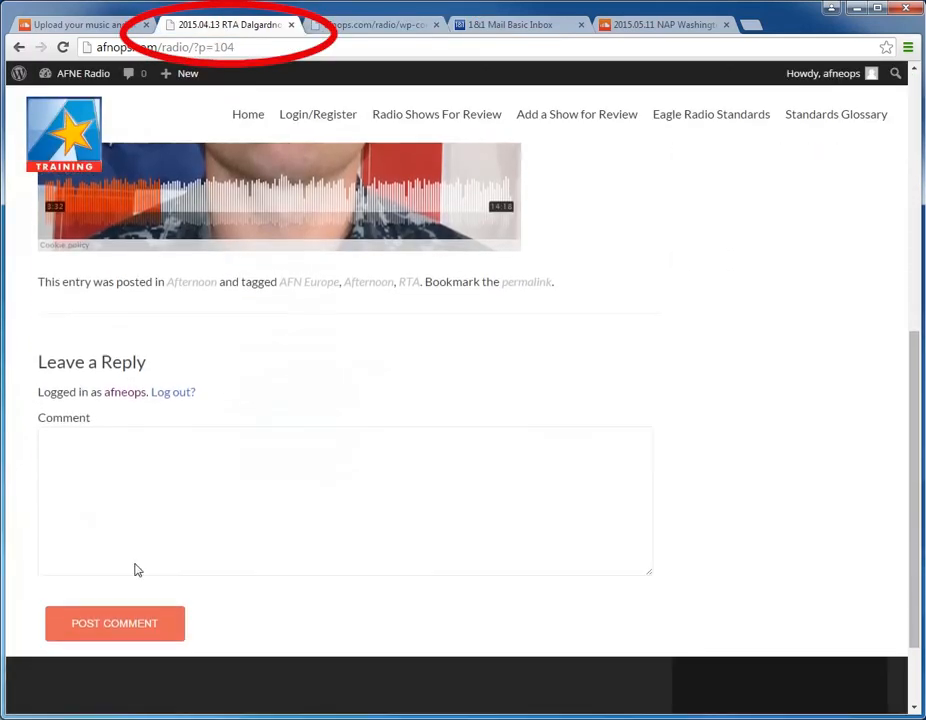
pyautogui.click(83, 421)
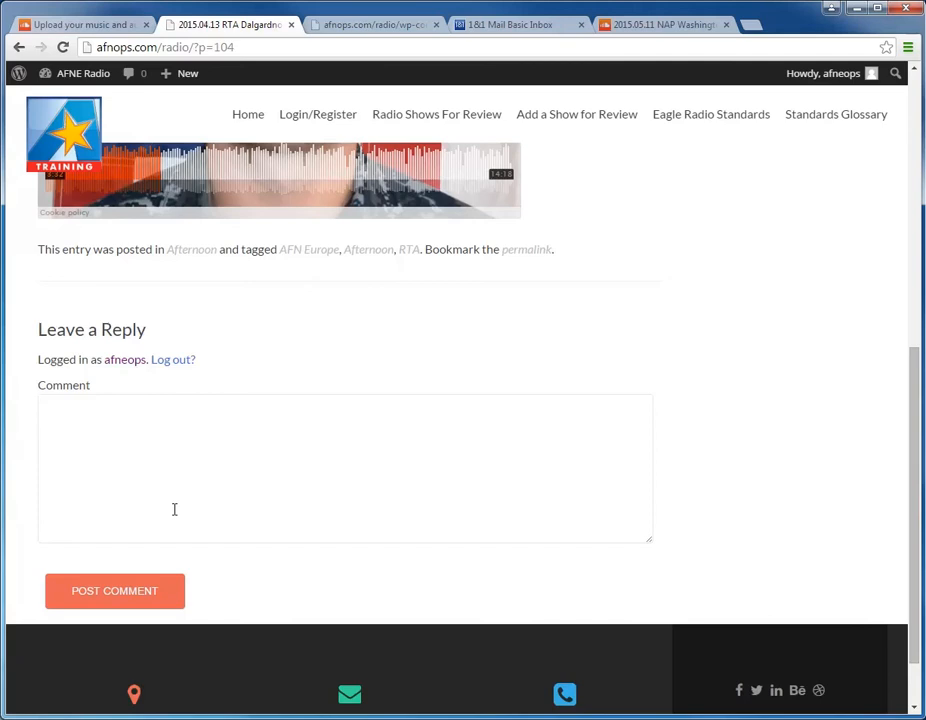
# Step: Rate Production value 3 under Overall Sound on the review sheet and copy that criterion's name
pyautogui.click(372, 26)
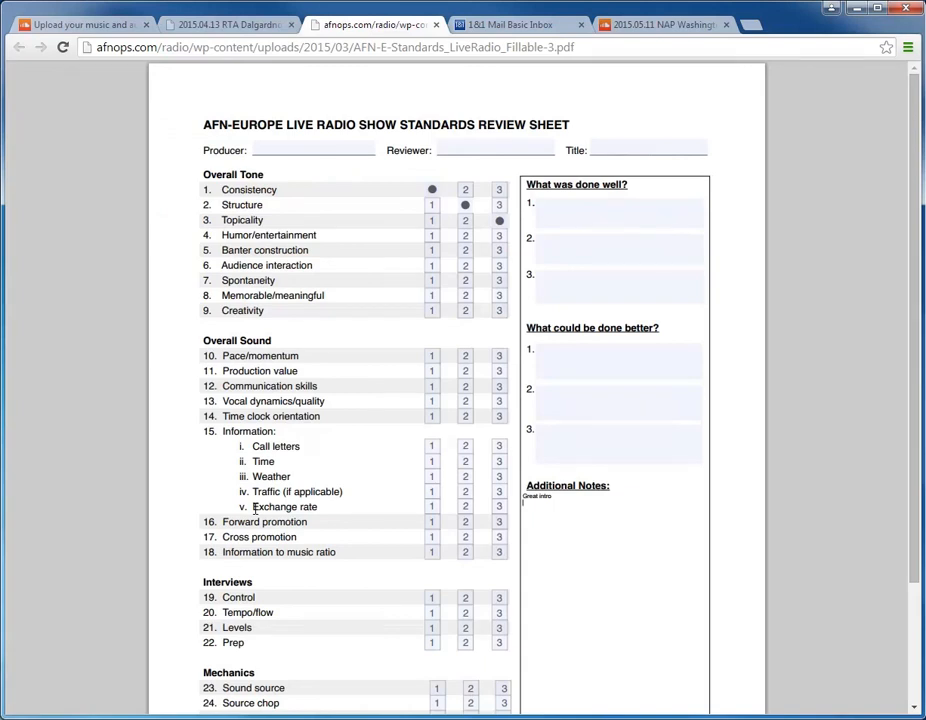
pyautogui.scroll(-3, 254, 510)
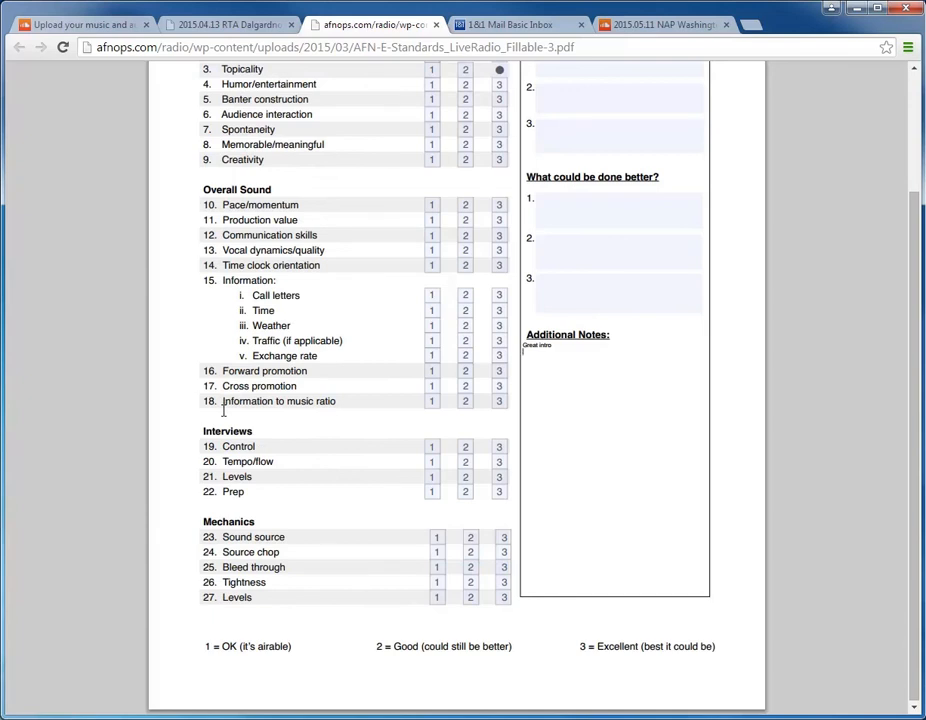
pyautogui.scroll(2, 216, 230)
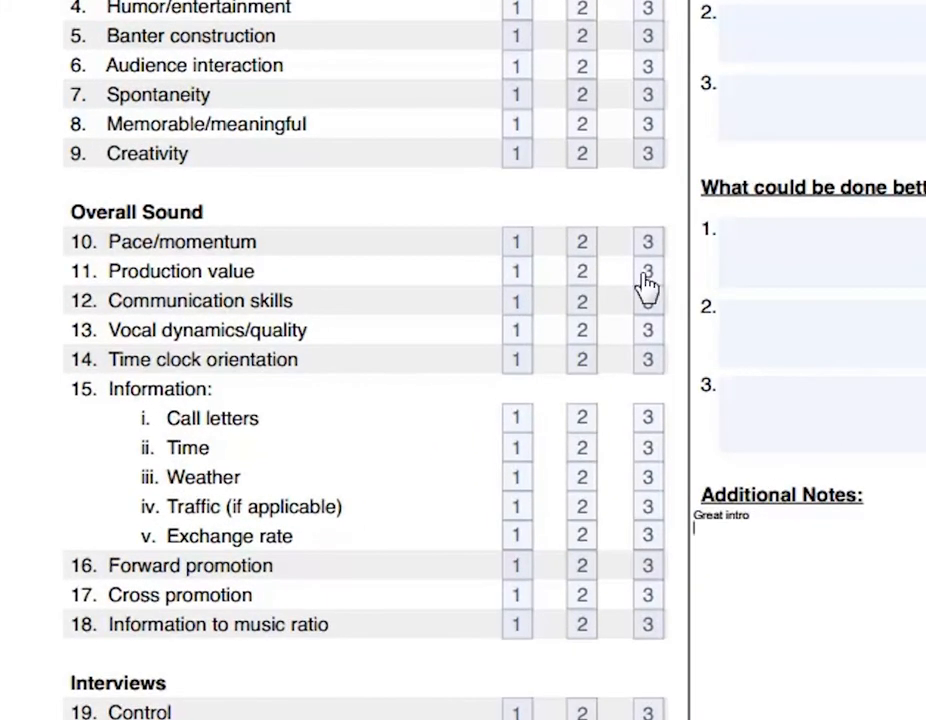
pyautogui.click(589, 281)
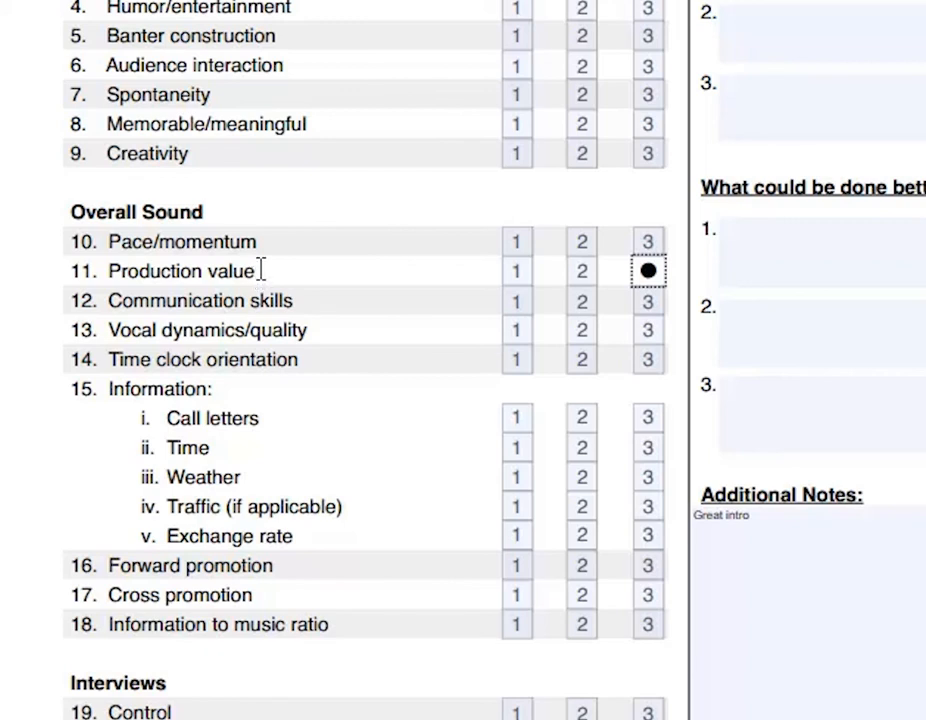
pyautogui.moveTo(258, 272); pyautogui.dragTo(113, 283)
pyautogui.hotkey('ctrl', 'c')
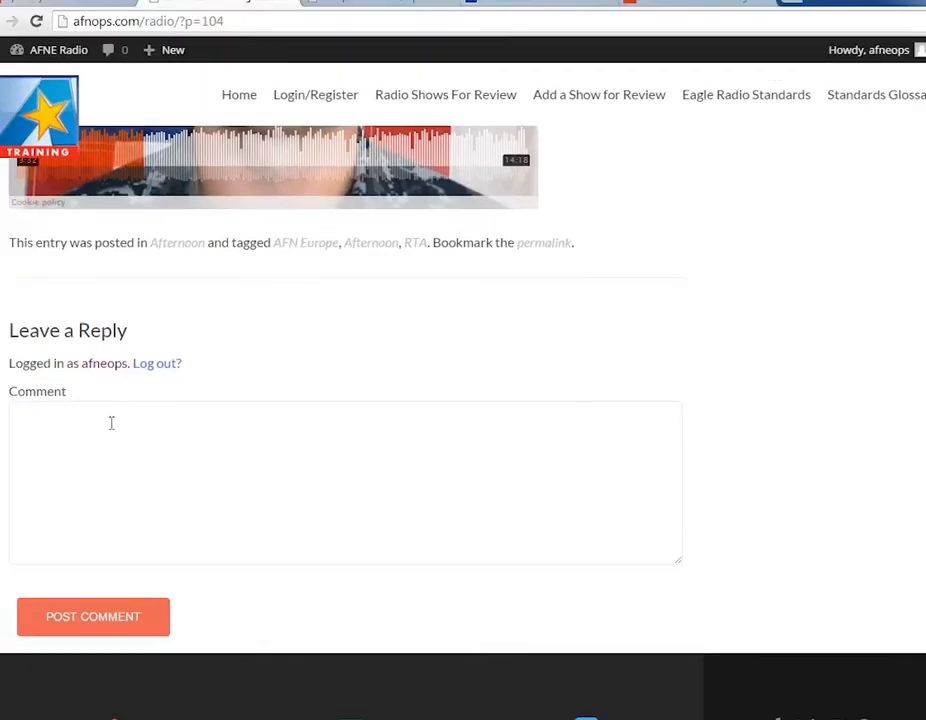
# Step: Post the comment "Production value: great intro, really got me ready to listen to the show." on the 2015.04.13 RTA show
pyautogui.click(110, 424)
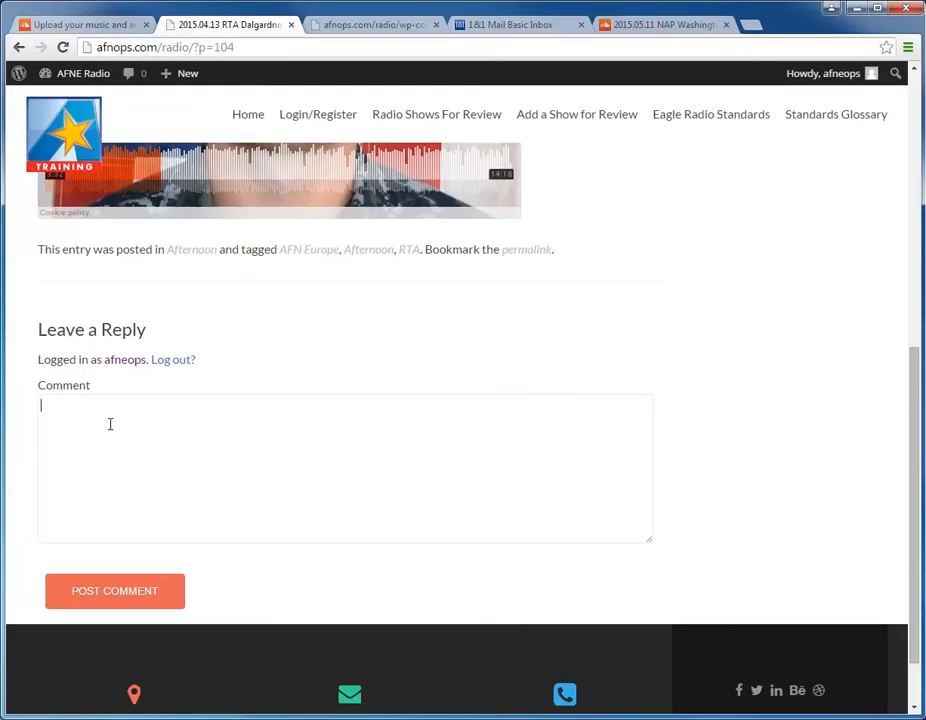
pyautogui.hotkey('ctrl', 'v')
pyautogui.write(': great intro, really')
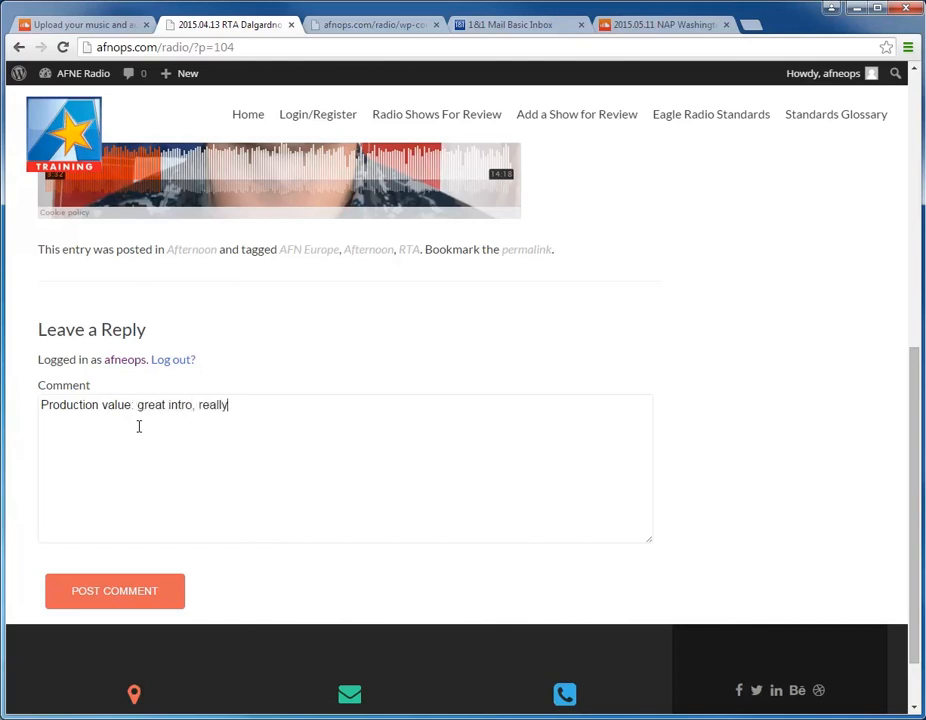
pyautogui.write(' got me ready to listen to the show.')
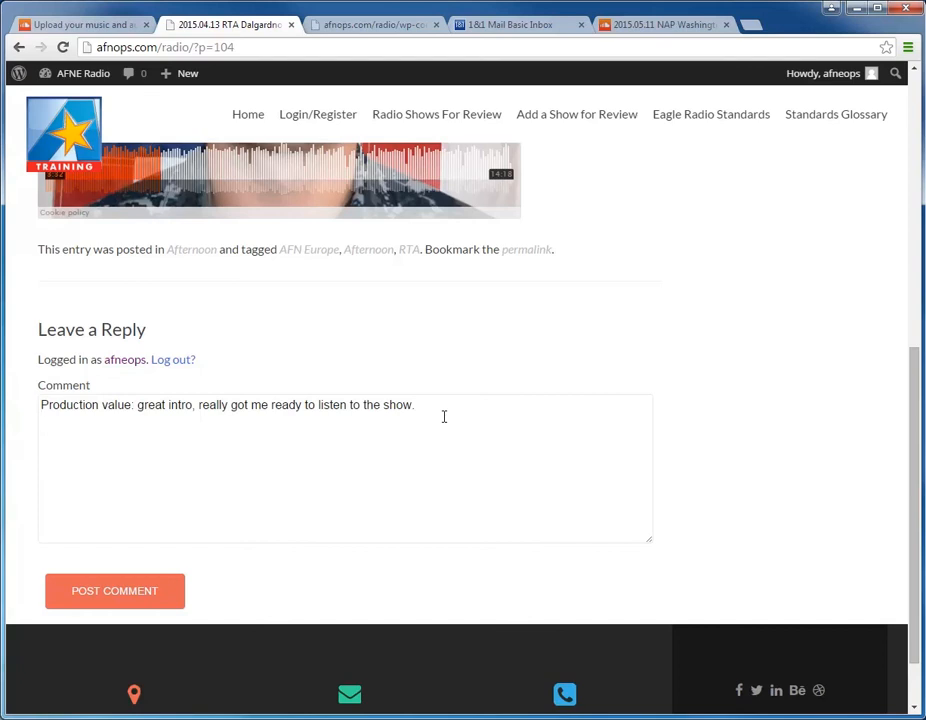
pyautogui.press('Return')
pyautogui.click(140, 597)
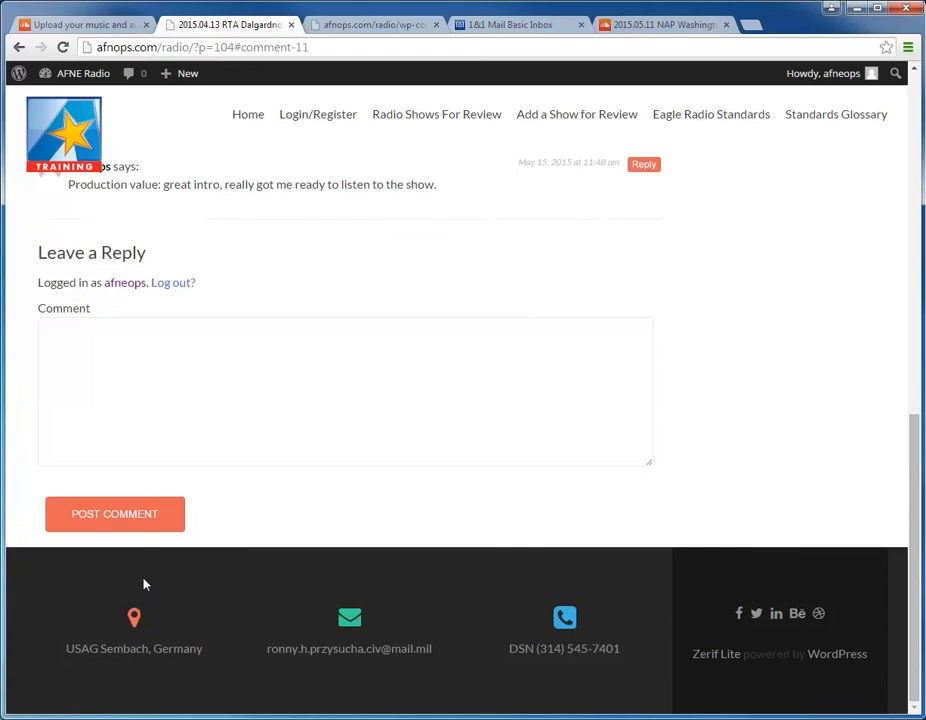
# Step: Check the posted comment and the Most Recent Feedback list, and return to the AFNE Radio home page's feedback guidance
pyautogui.scroll(3, 252, 488)
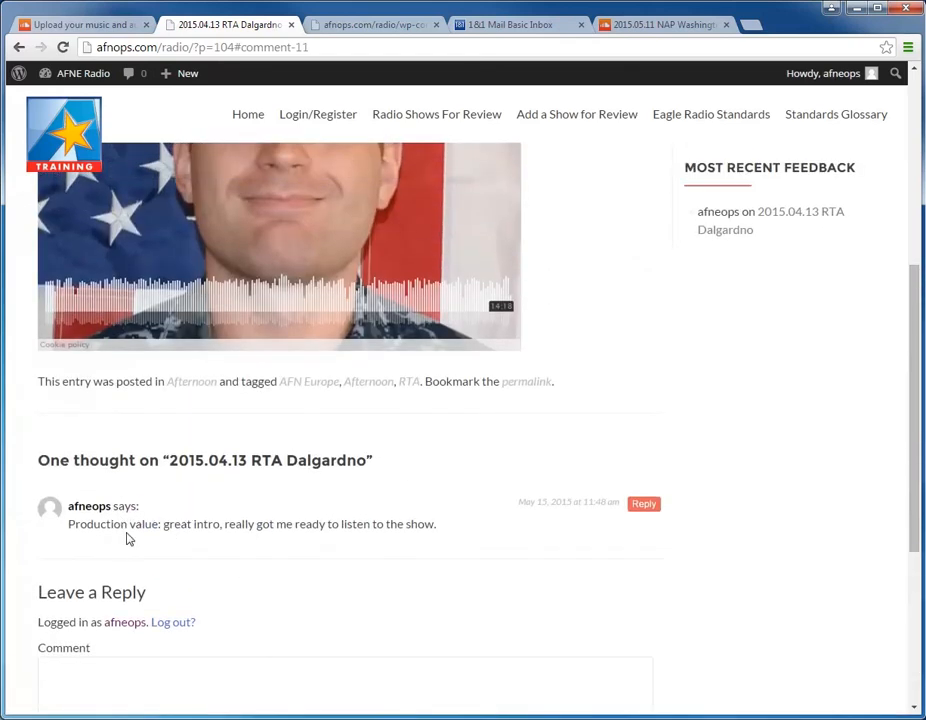
pyautogui.scroll(2, 127, 539)
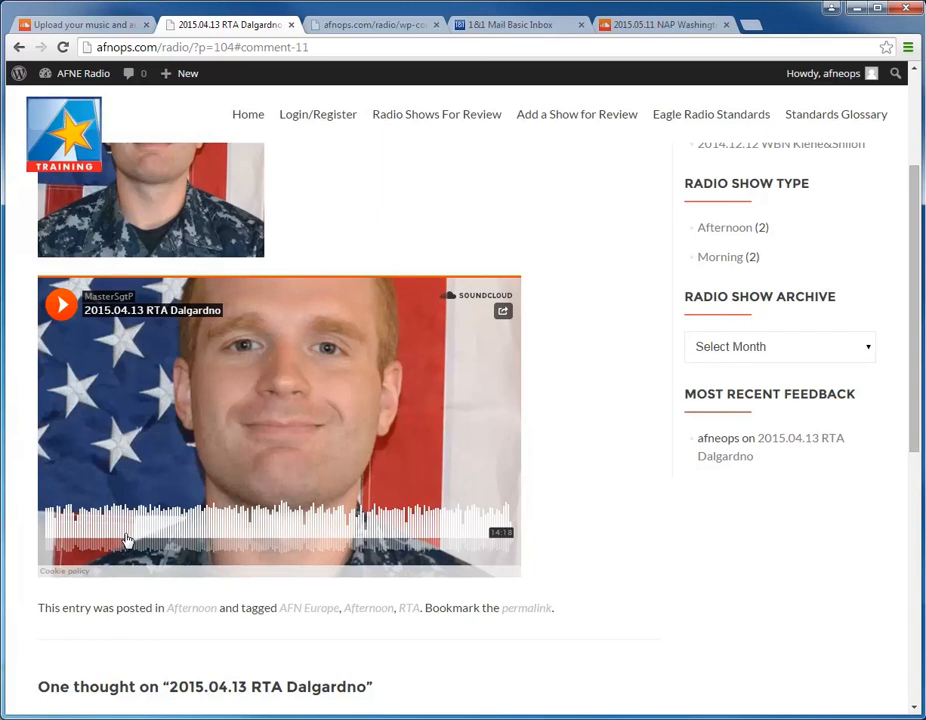
pyautogui.click(86, 143)
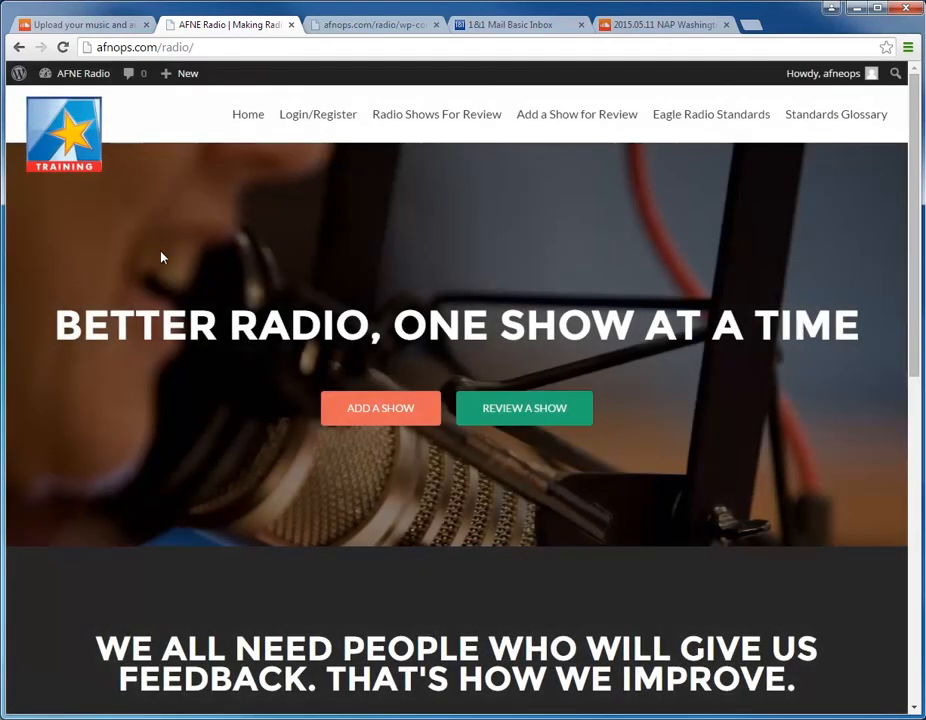
pyautogui.scroll(-5, 161, 258)
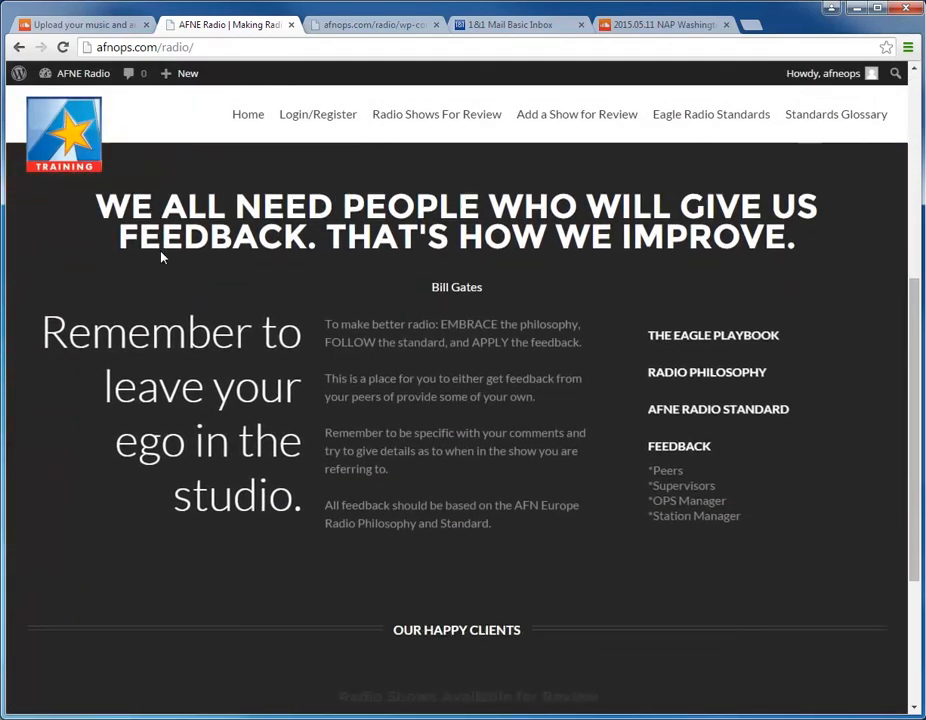